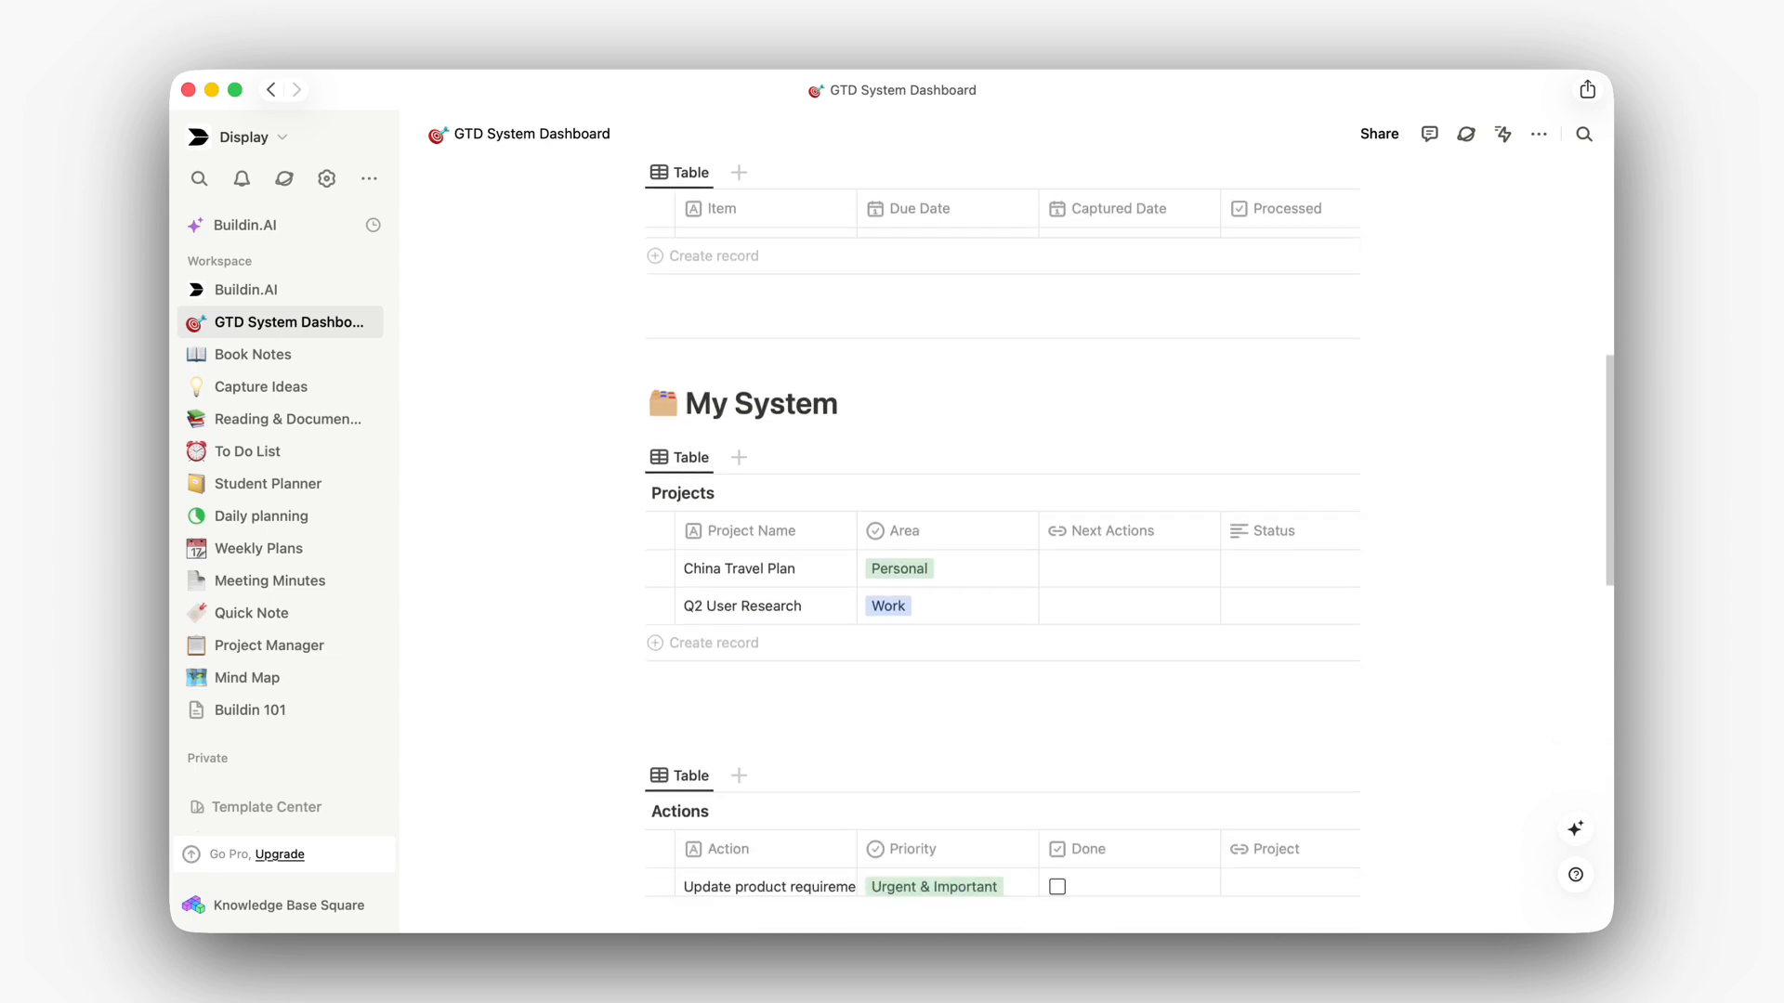
Add a "Test App" record at the end of the Inbox table under Quick Capture
{"action": "scroll", "coordinate": [1002, 557], "scroll_direction": "down", "scroll_amount": 6}
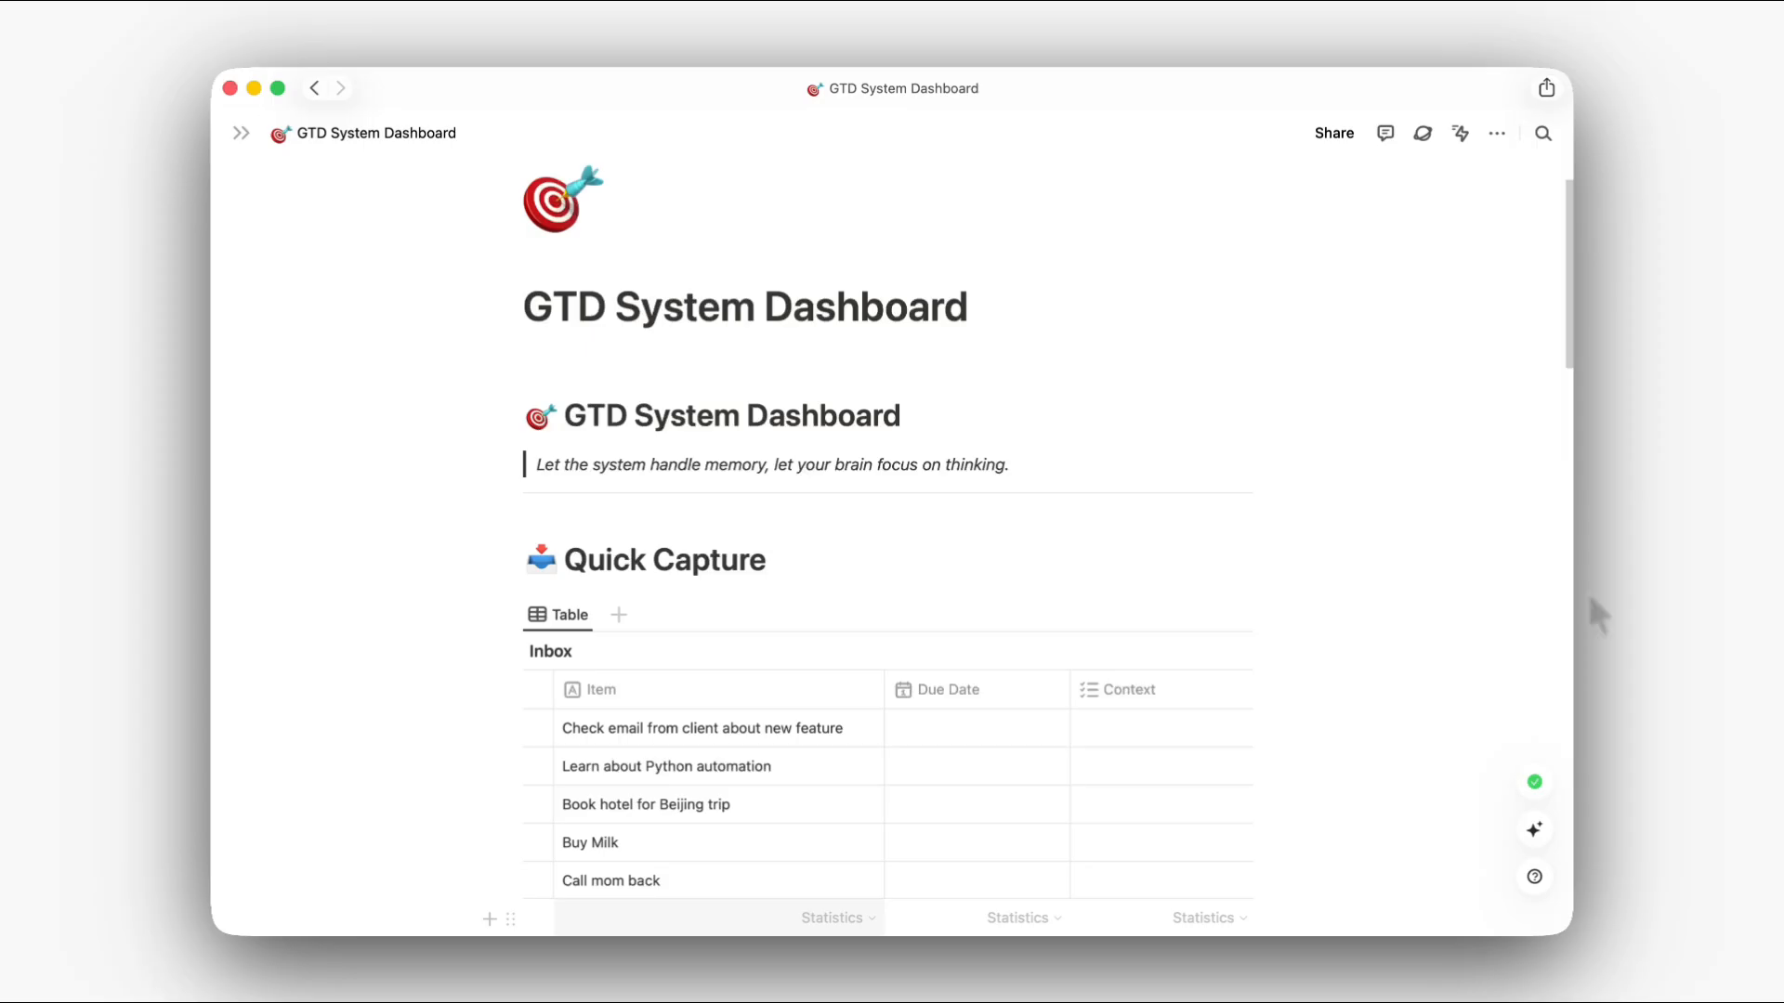
{"action": "scroll", "coordinate": [1514, 743], "scroll_direction": "down", "scroll_amount": 4}
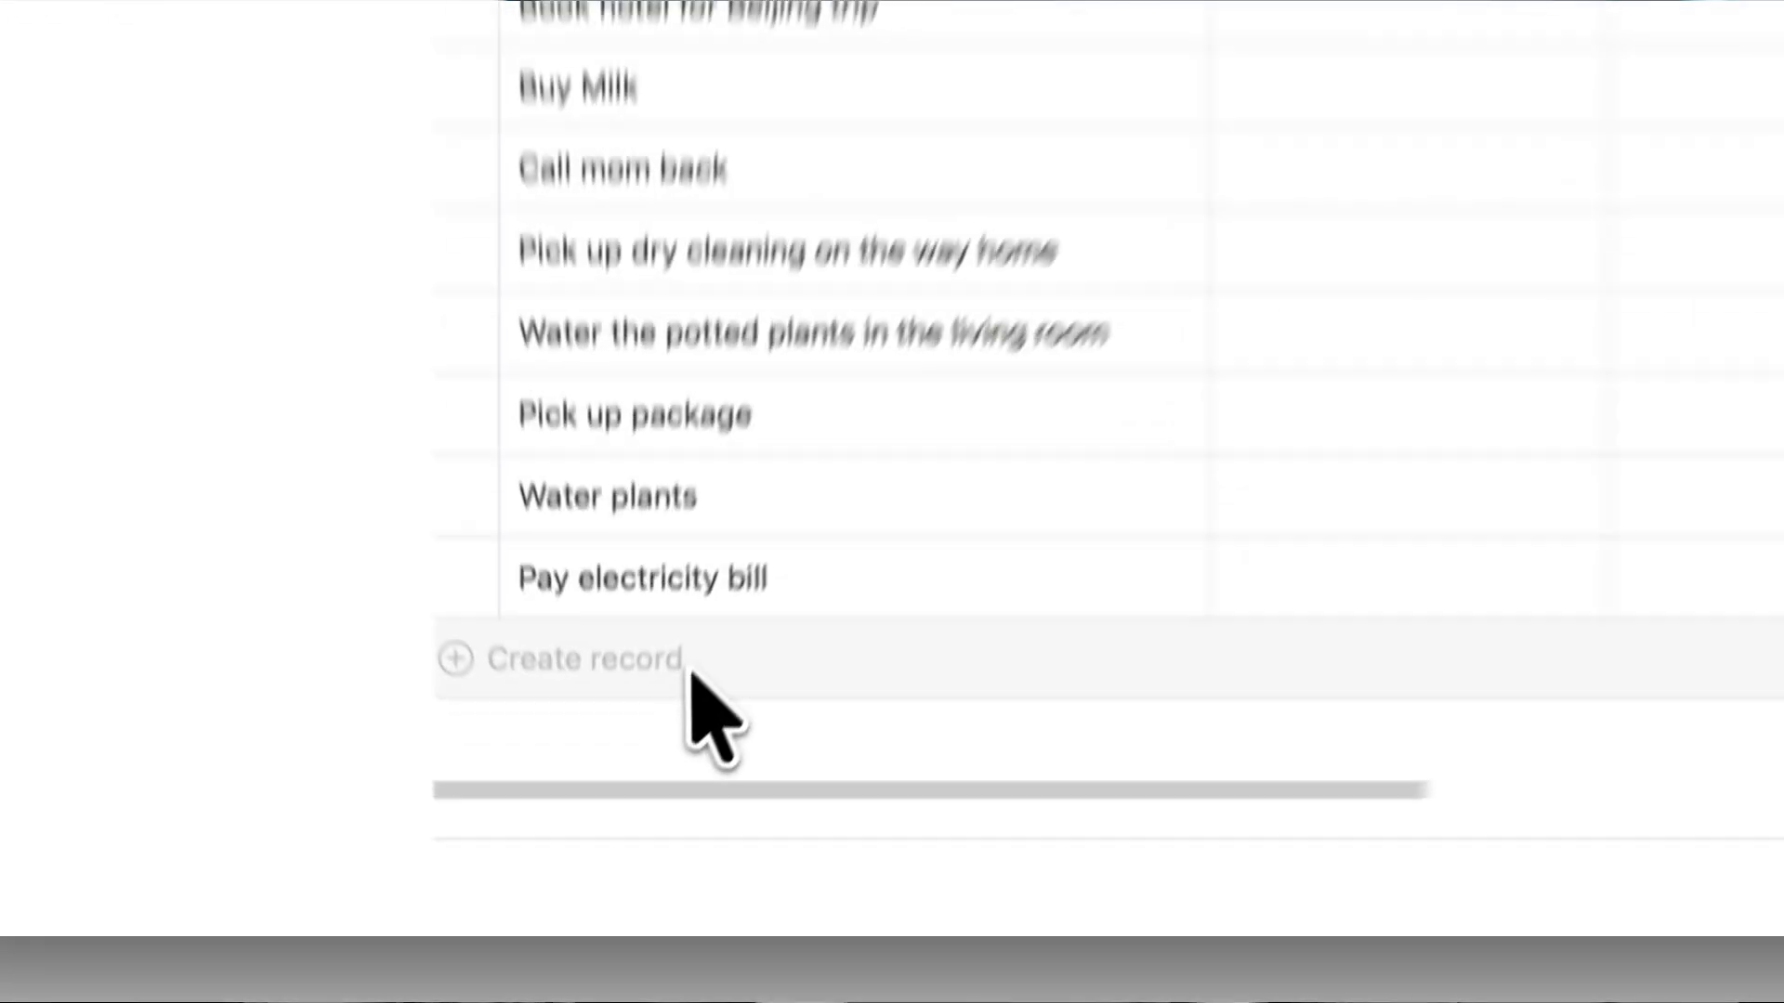
{"action": "left_click", "coordinate": [641, 807]}
{"action": "type", "text": "Test App"}
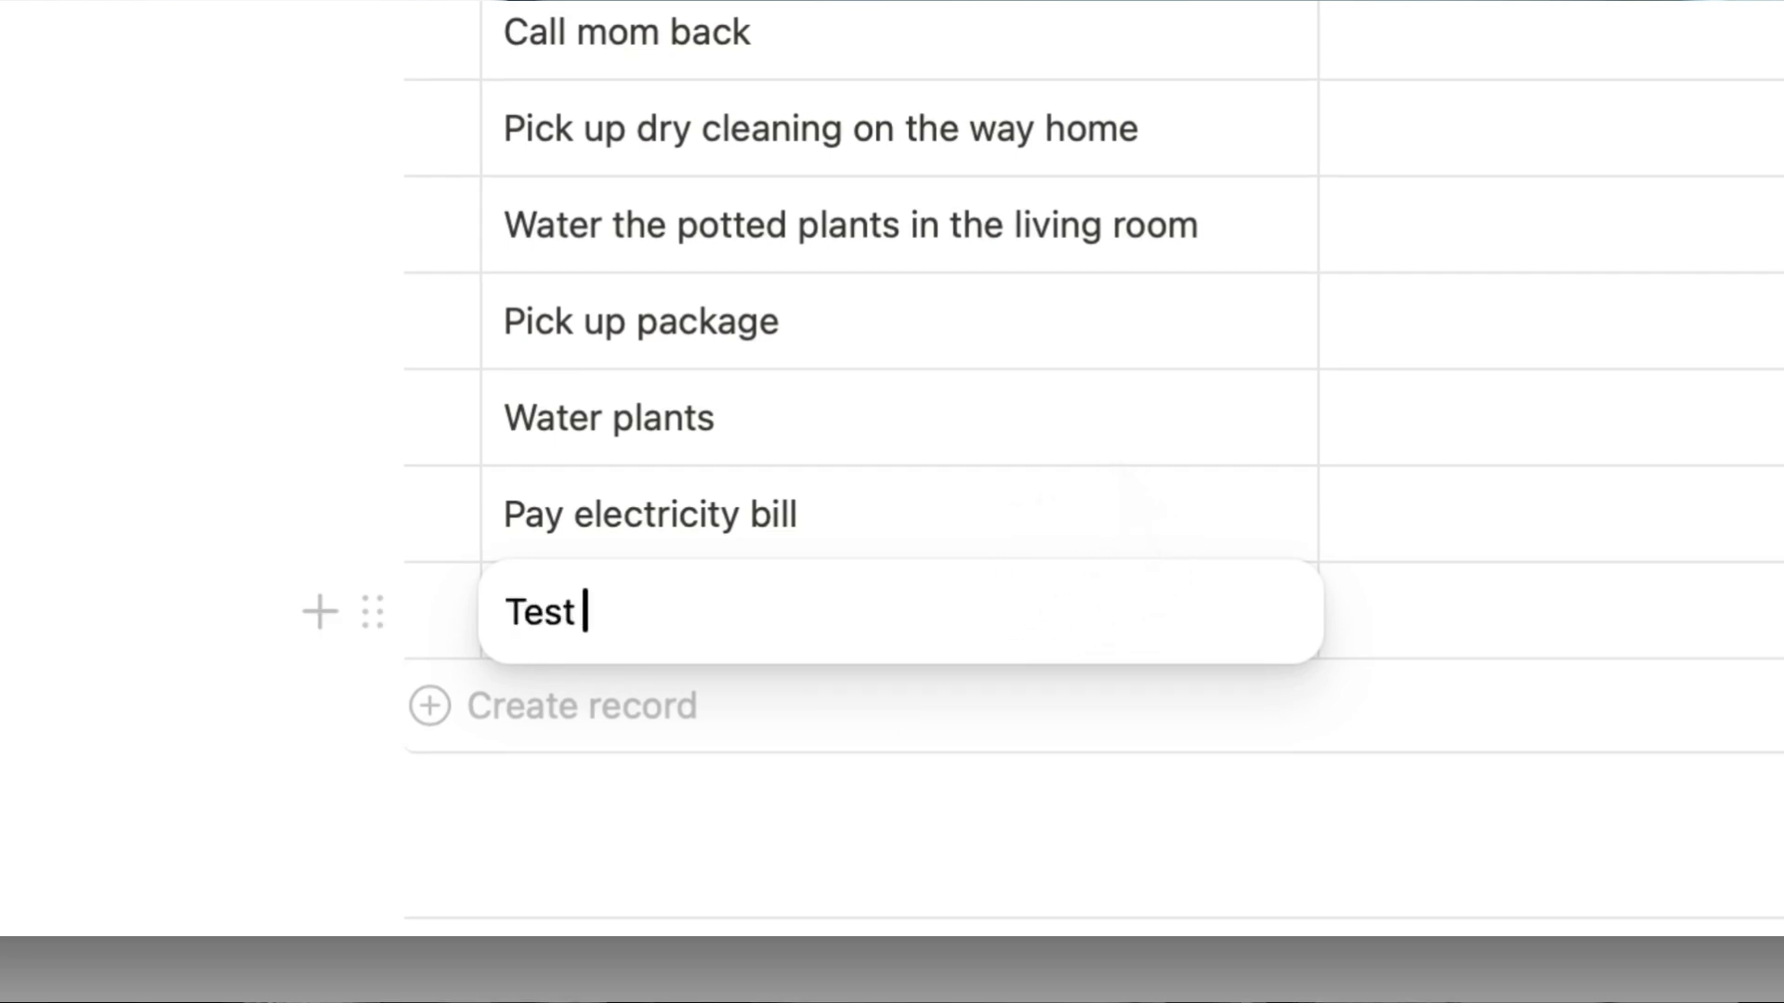
{"action": "key", "text": "Return"}
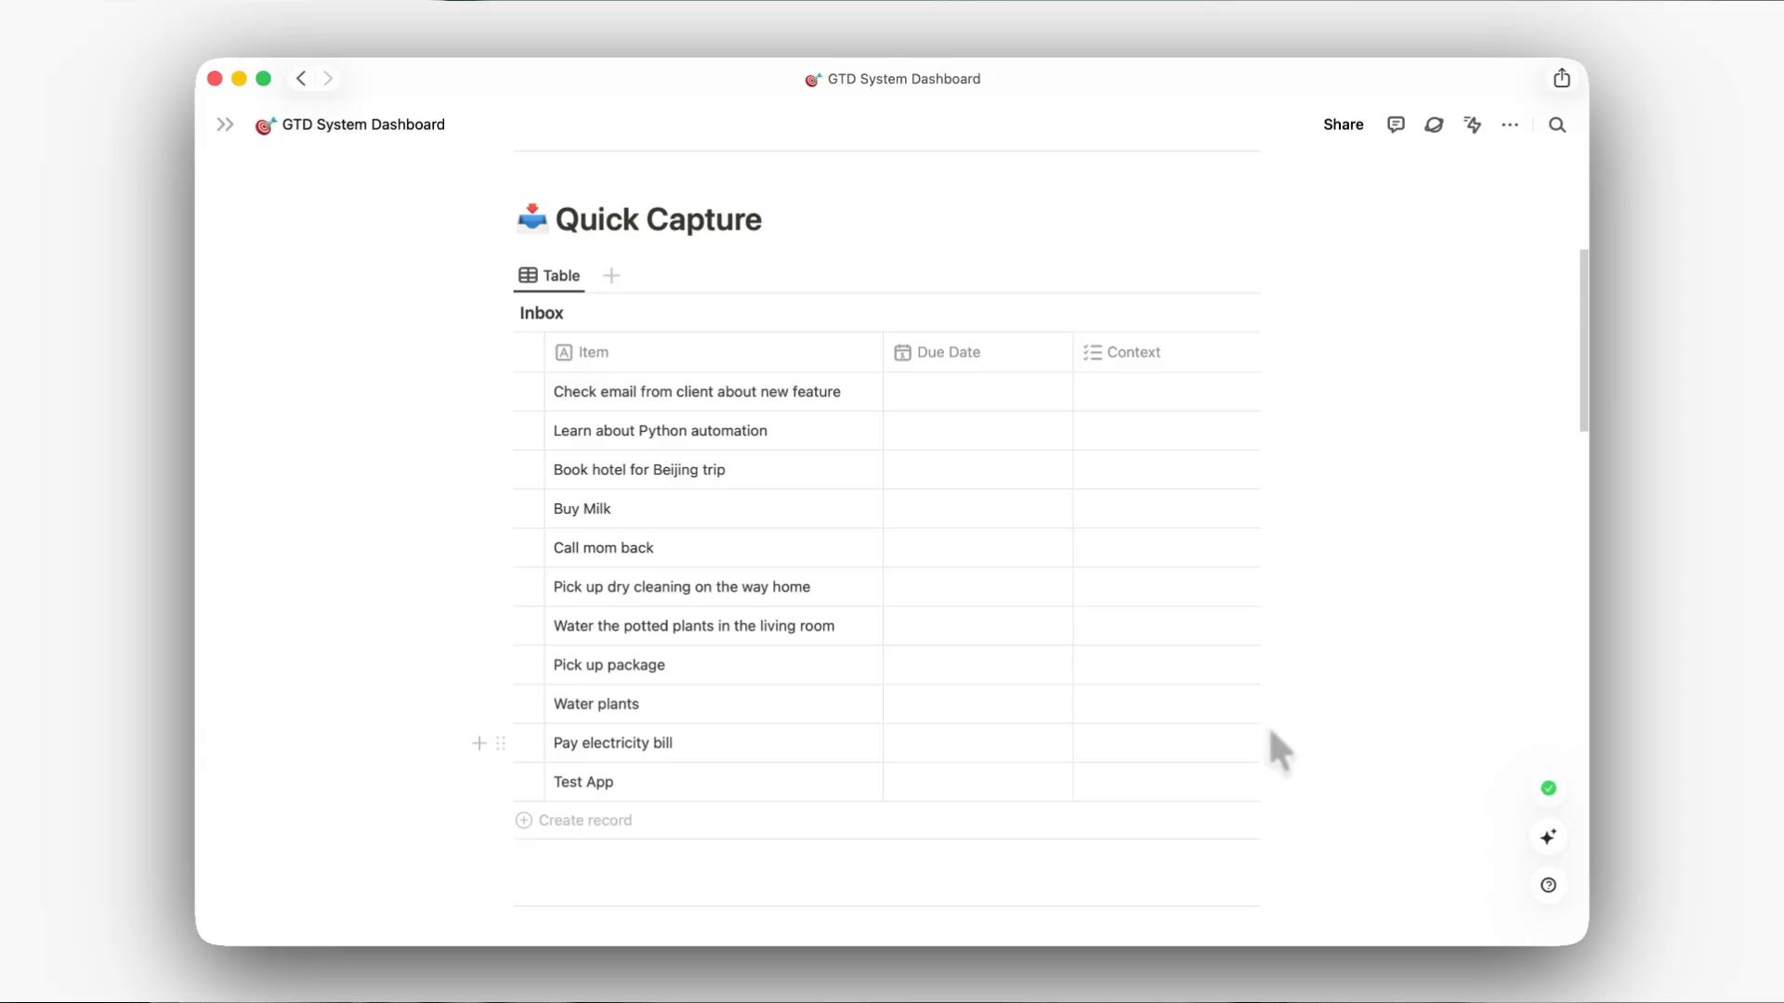
Add a "User Research" record to the Inbox table below "Test App"
{"action": "left_click", "coordinate": [599, 816]}
{"action": "type", "text": "User R"}
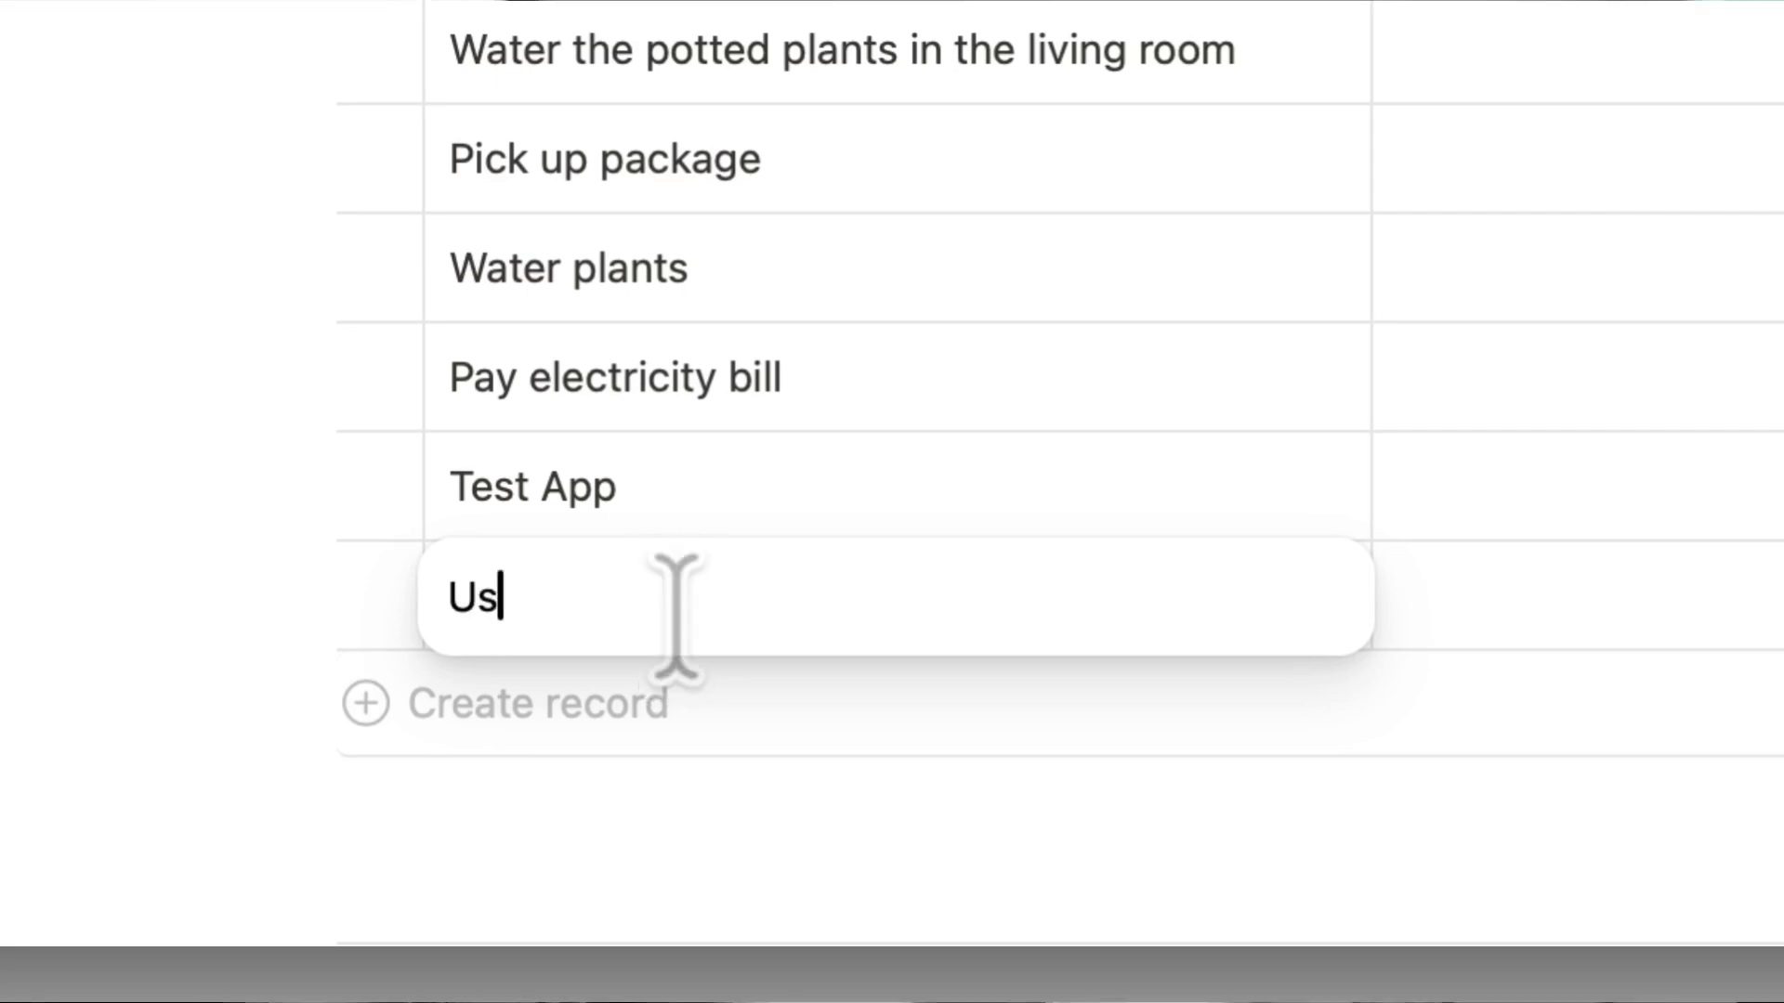
{"action": "type", "text": "esearch"}
{"action": "key", "text": "Return"}
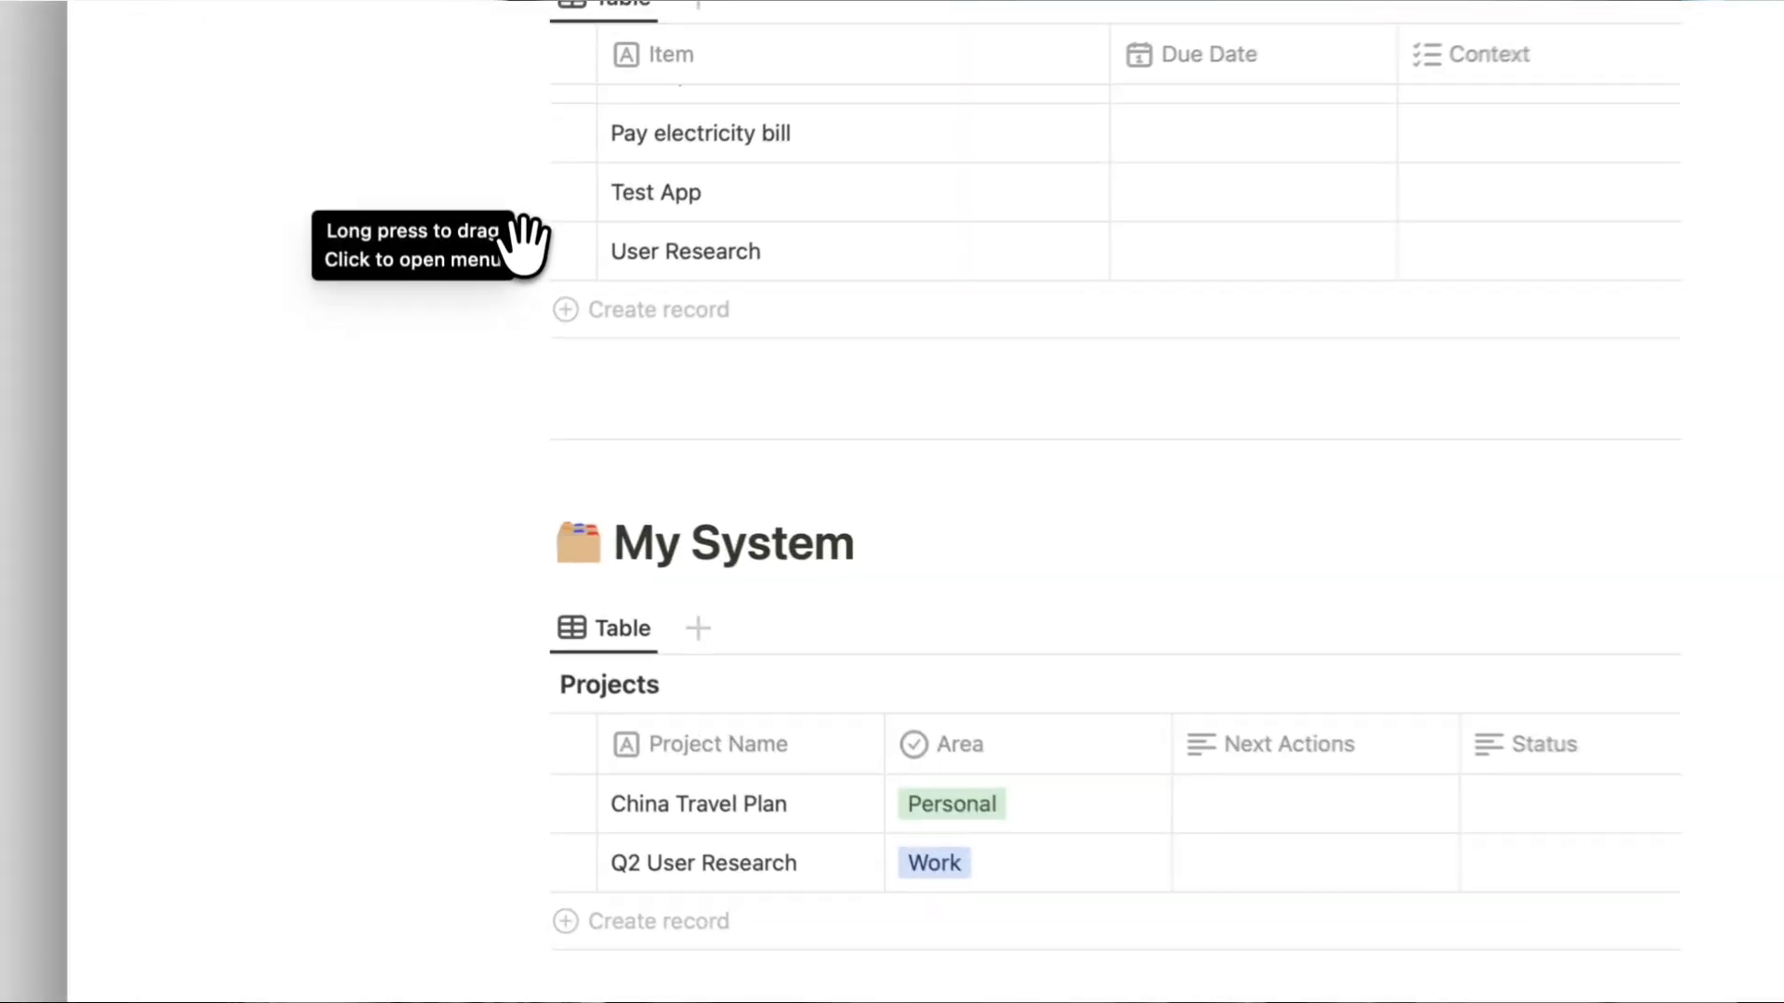
Move the "User Research" record from the Inbox into the Projects table and set its Next Actions to "List research objectives draft"
{"action": "left_click_drag", "start_coordinate": [500, 332], "coordinate": [542, 704]}
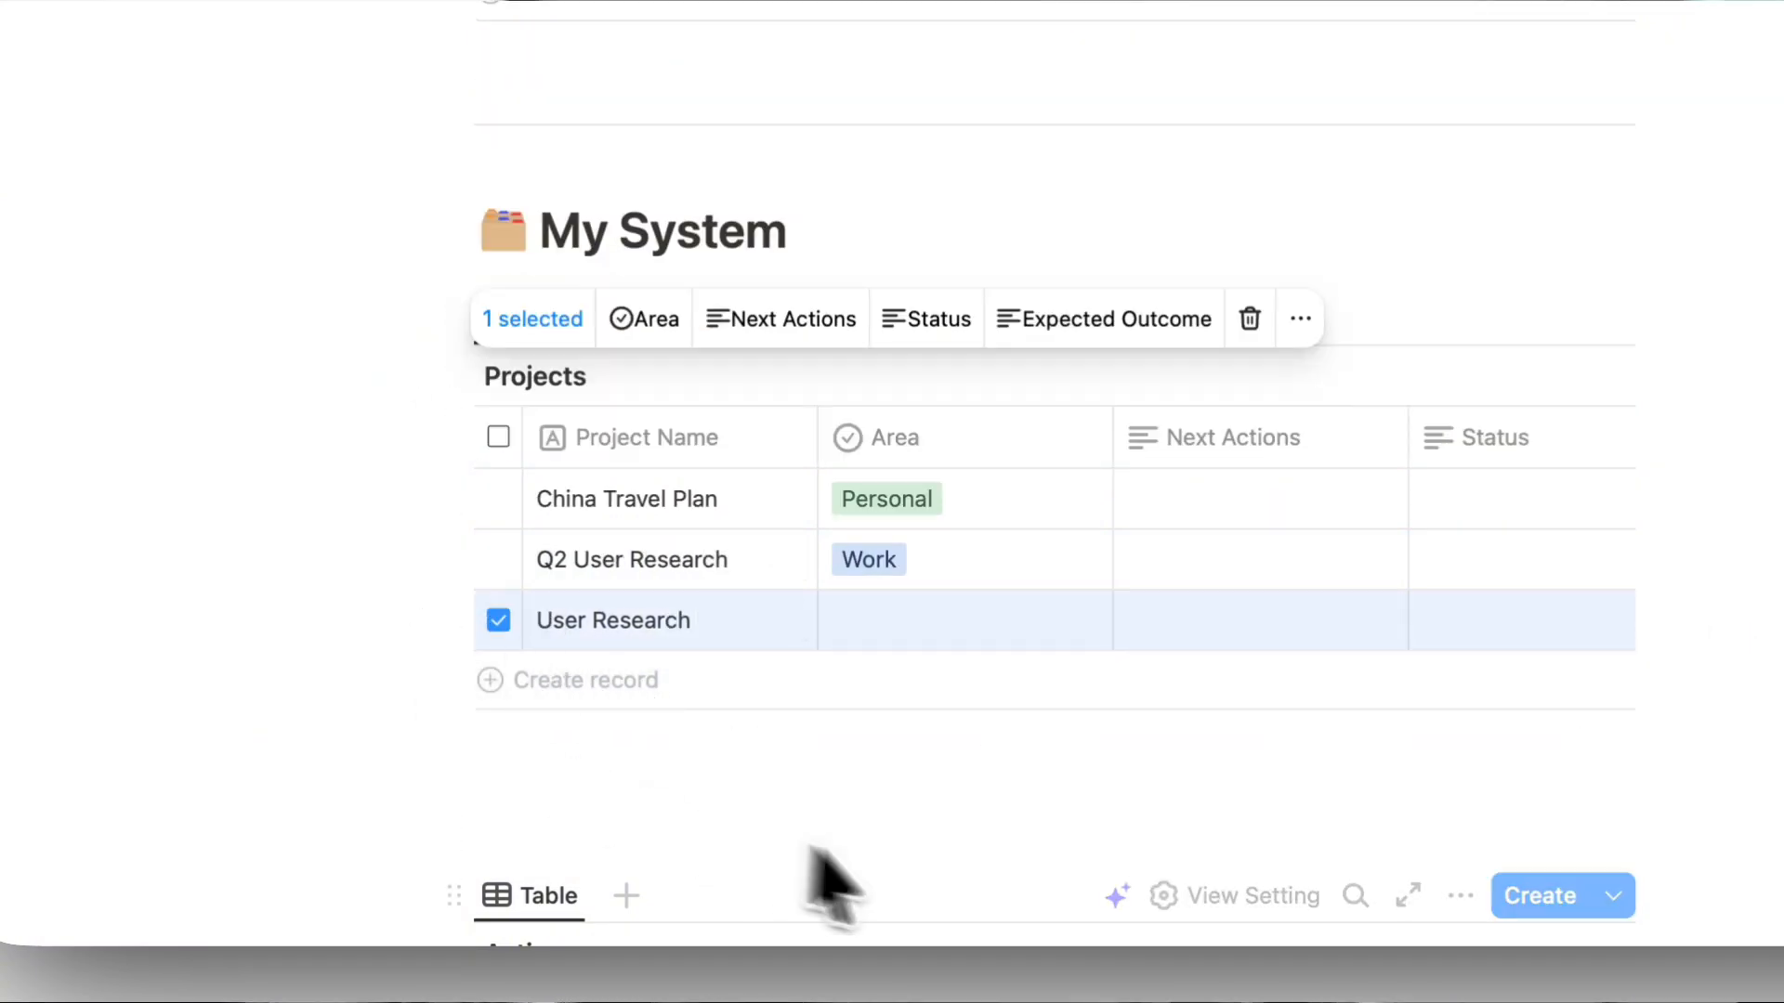
{"action": "left_click", "coordinate": [1213, 638]}
{"action": "left_click", "coordinate": [1190, 637]}
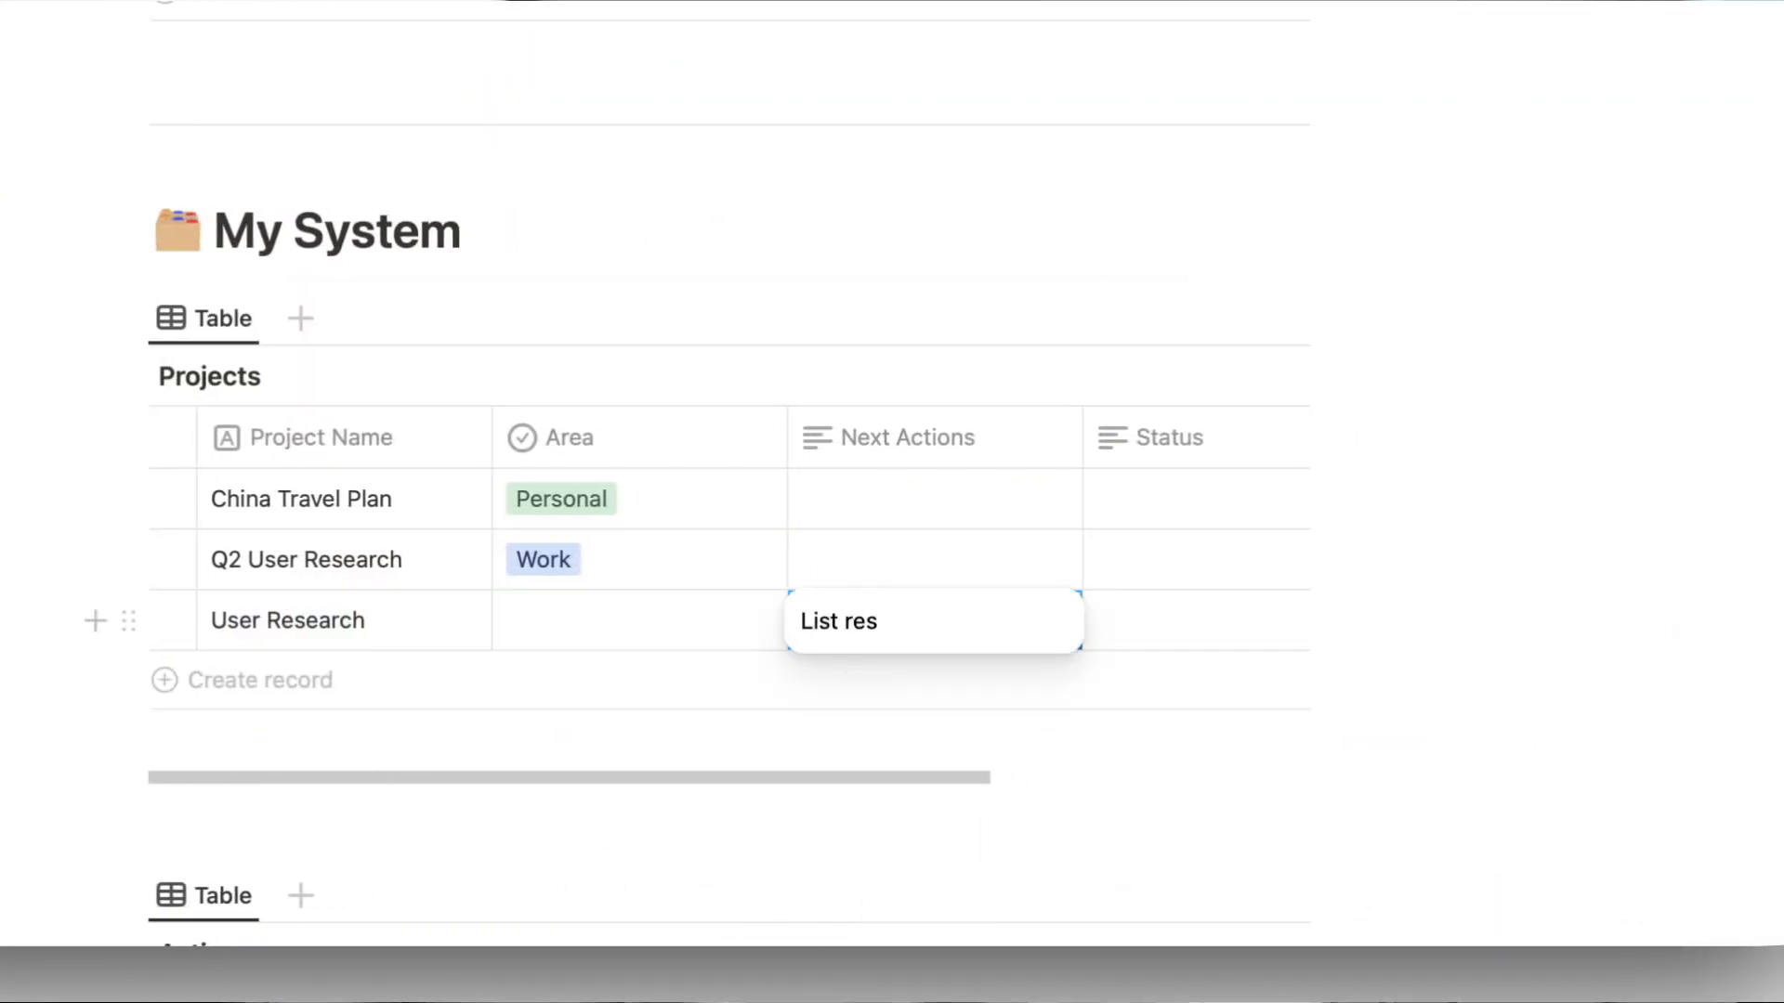
{"action": "type", "text": "List research objectives draft"}
{"action": "key", "text": "Return"}
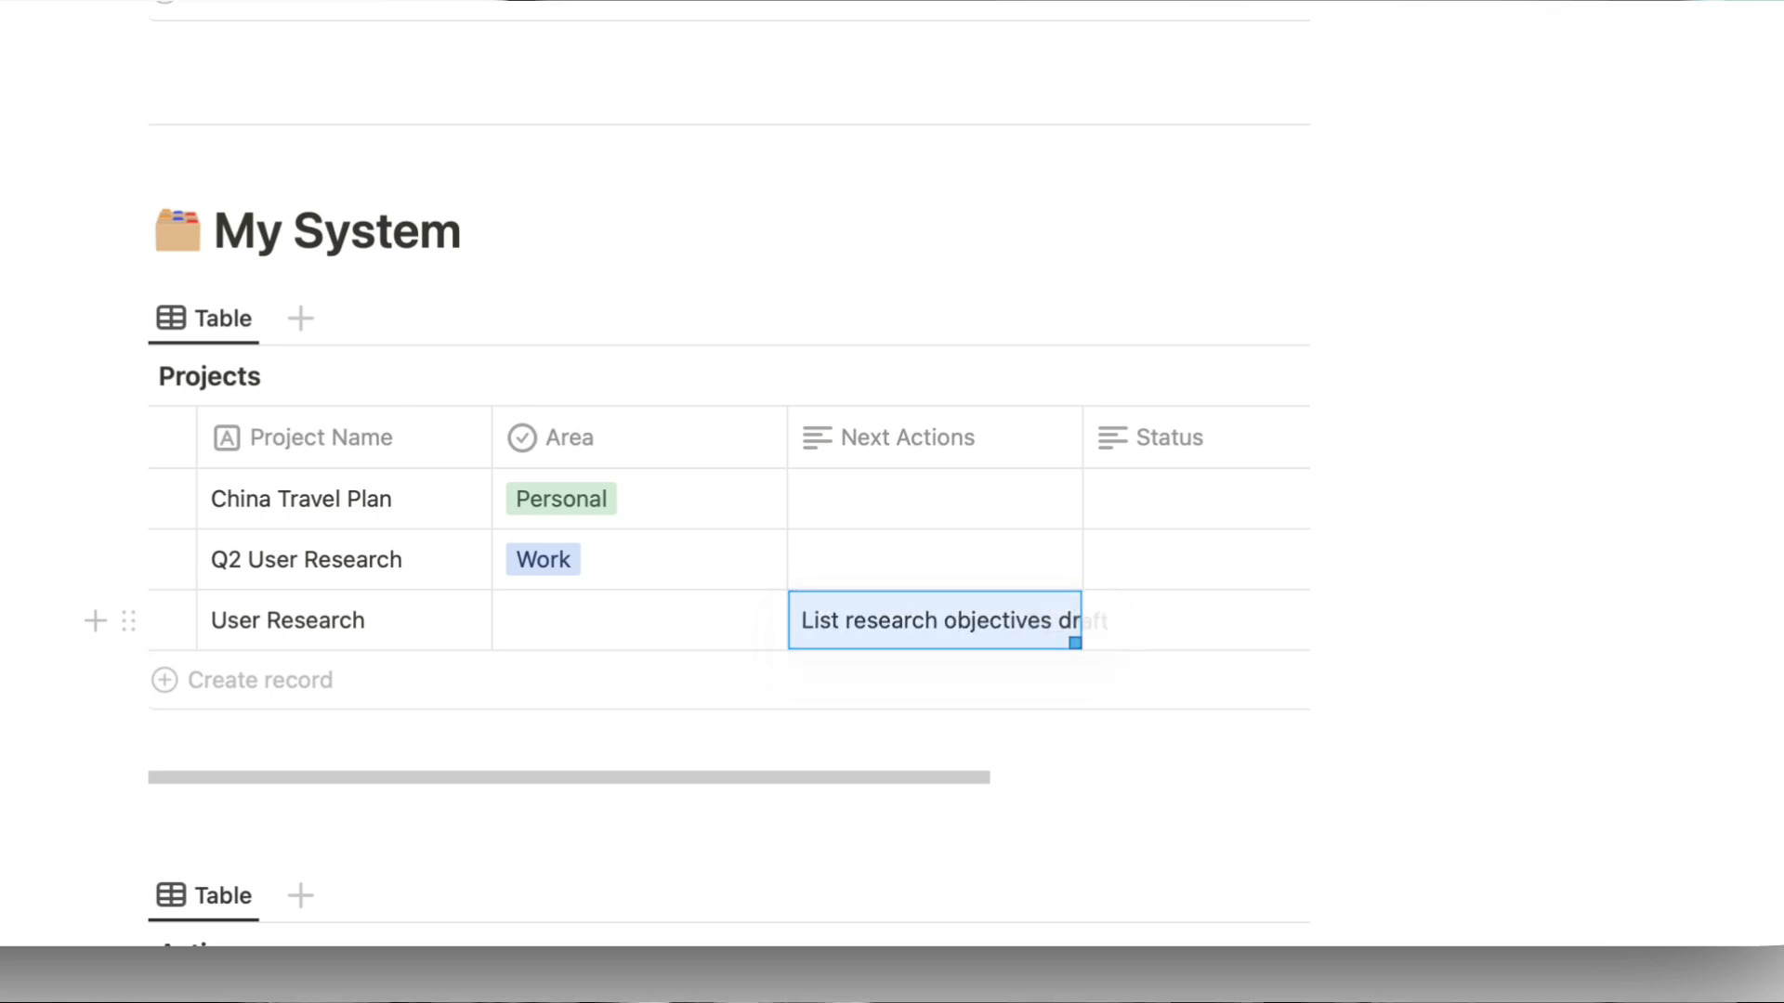
{"action": "left_click", "coordinate": [1477, 642]}
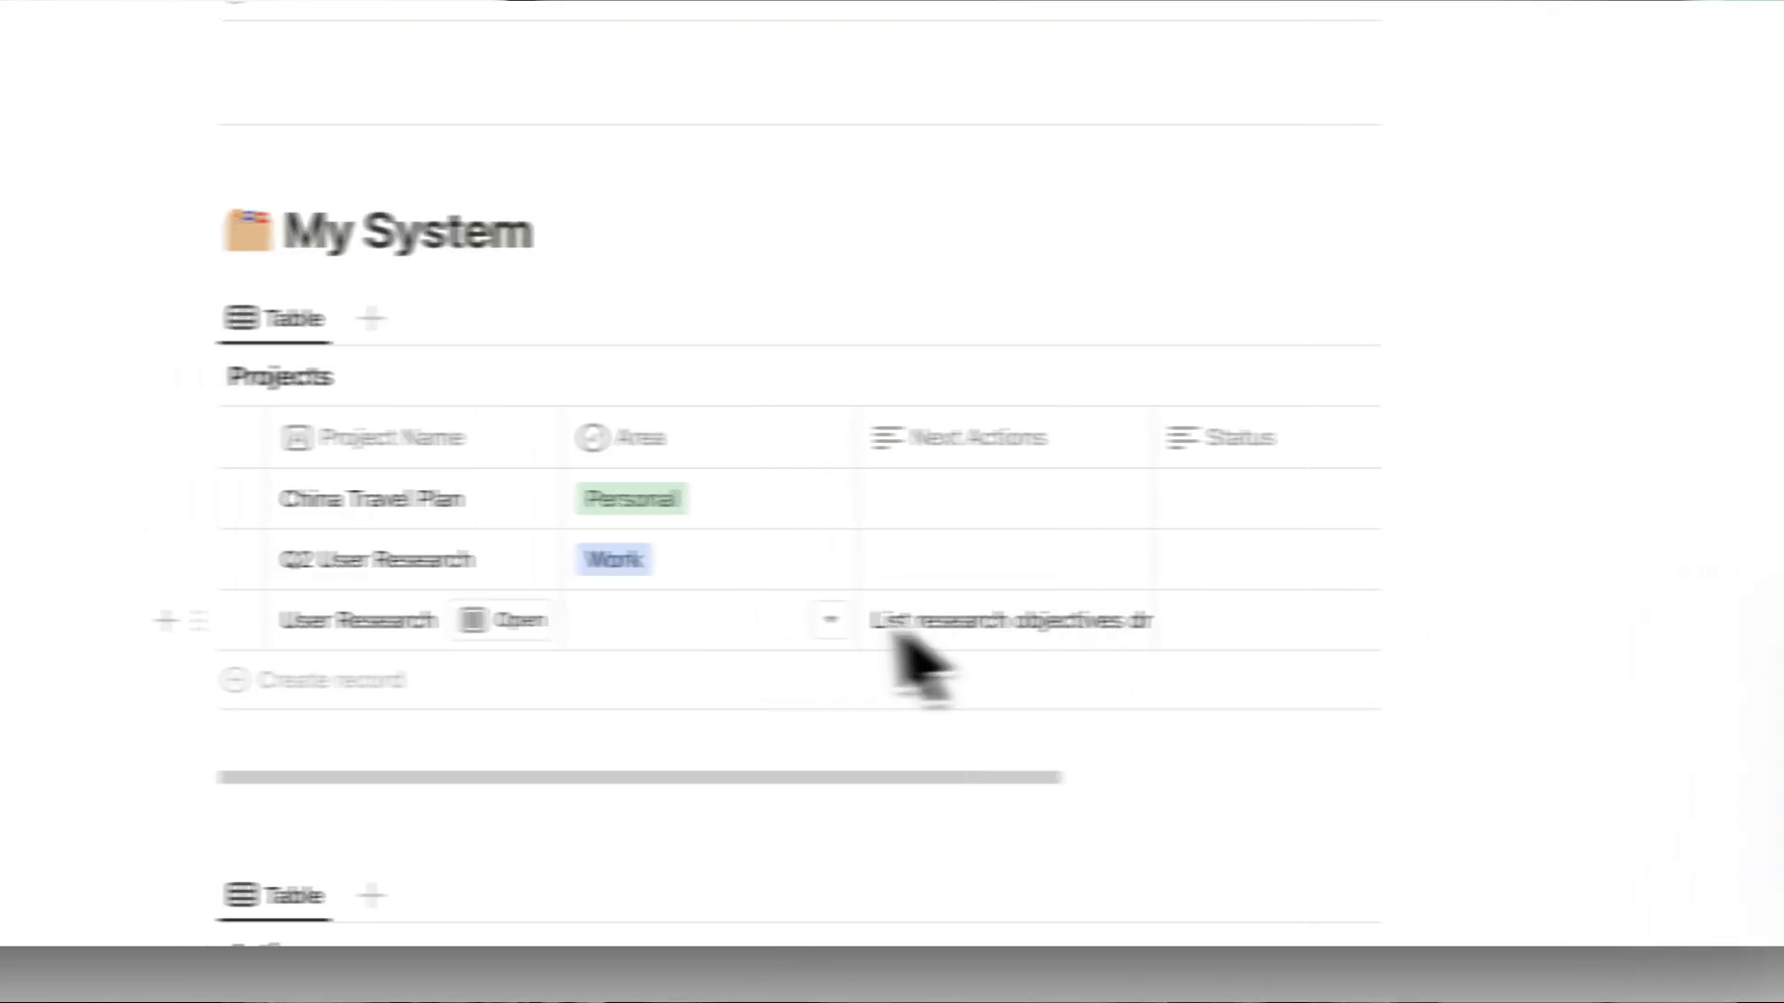
Set the Area of the "User Research" project to Work
{"action": "left_click", "coordinate": [703, 619]}
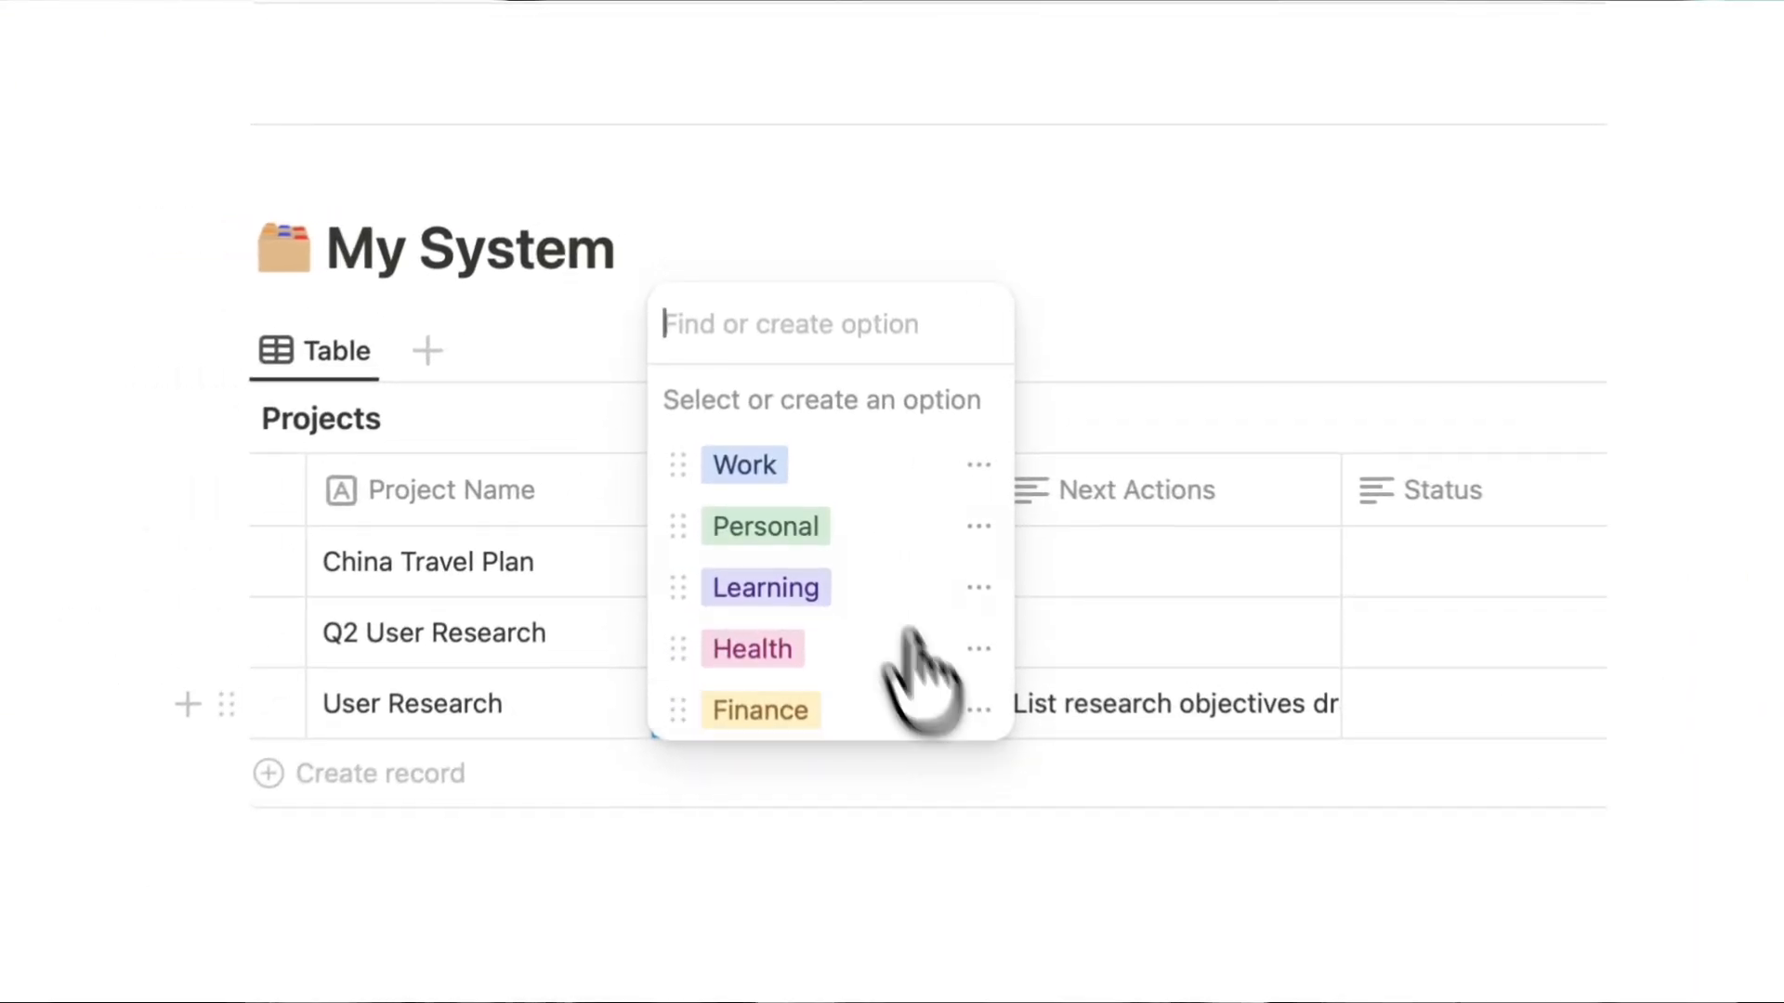
{"action": "left_click", "coordinate": [816, 469]}
{"action": "key", "text": "Escape"}
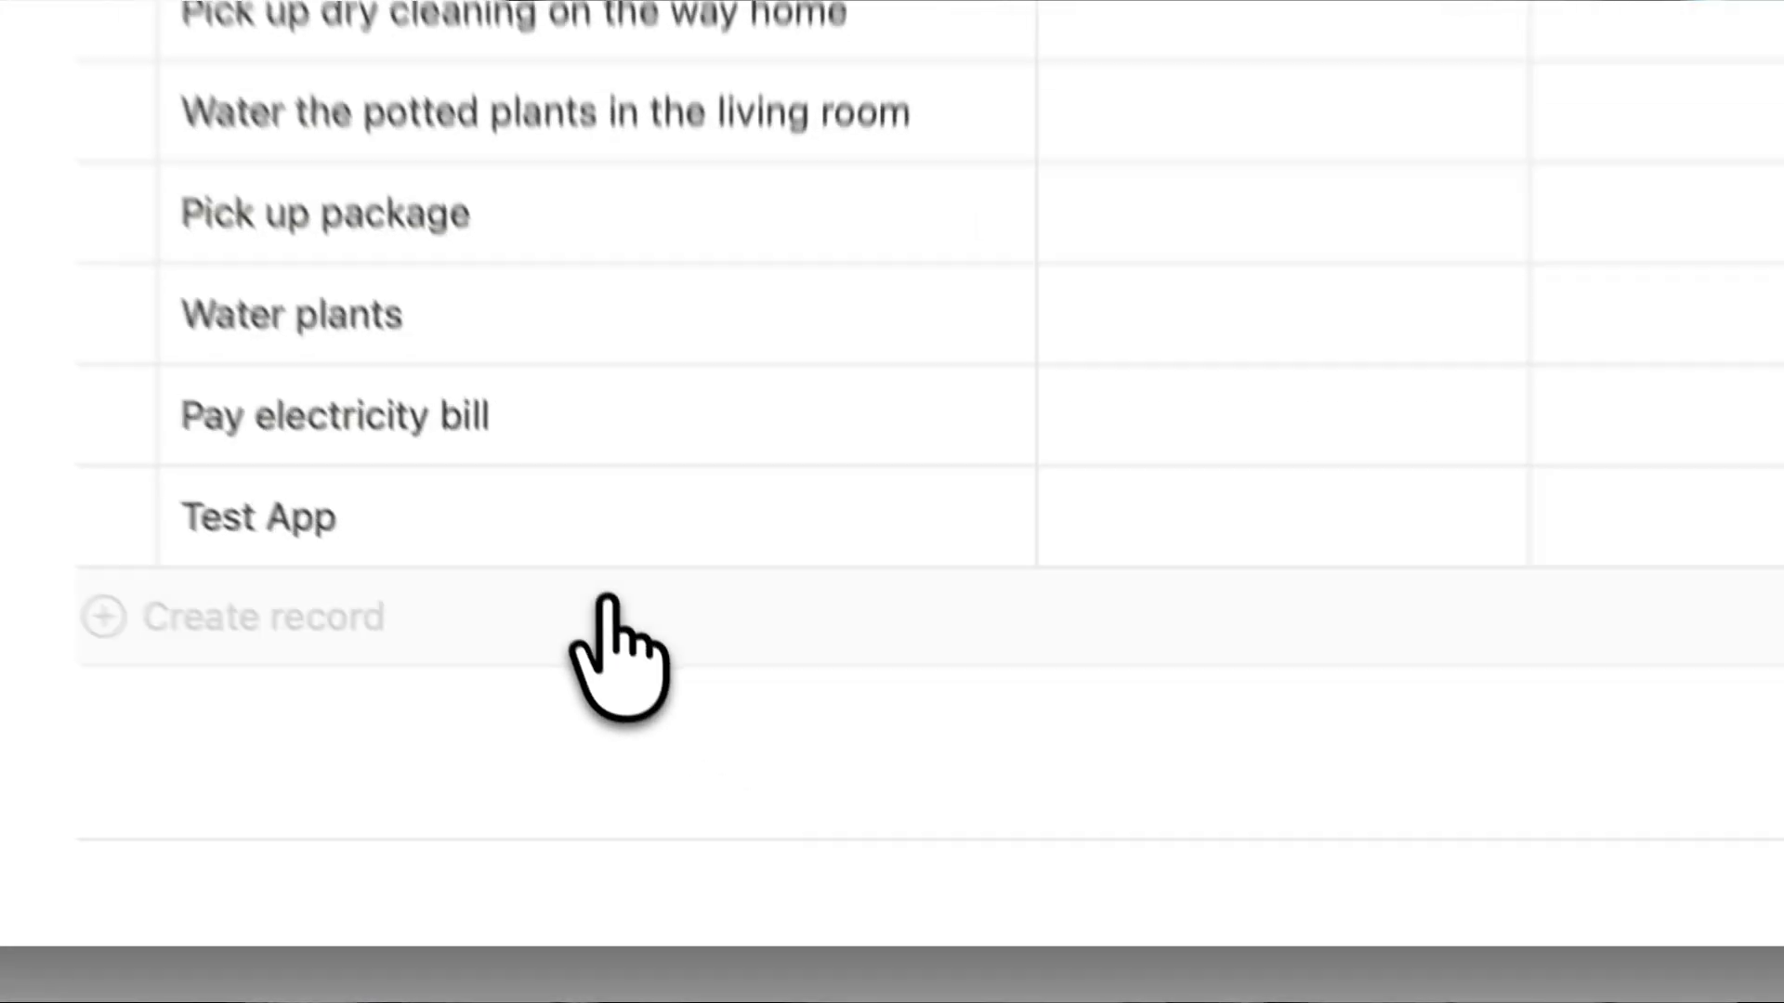
Add a "Reply to customer email" record to the Inbox table below "Test App"
{"action": "left_click", "coordinate": [713, 818]}
{"action": "type", "text": "Reply to c"}
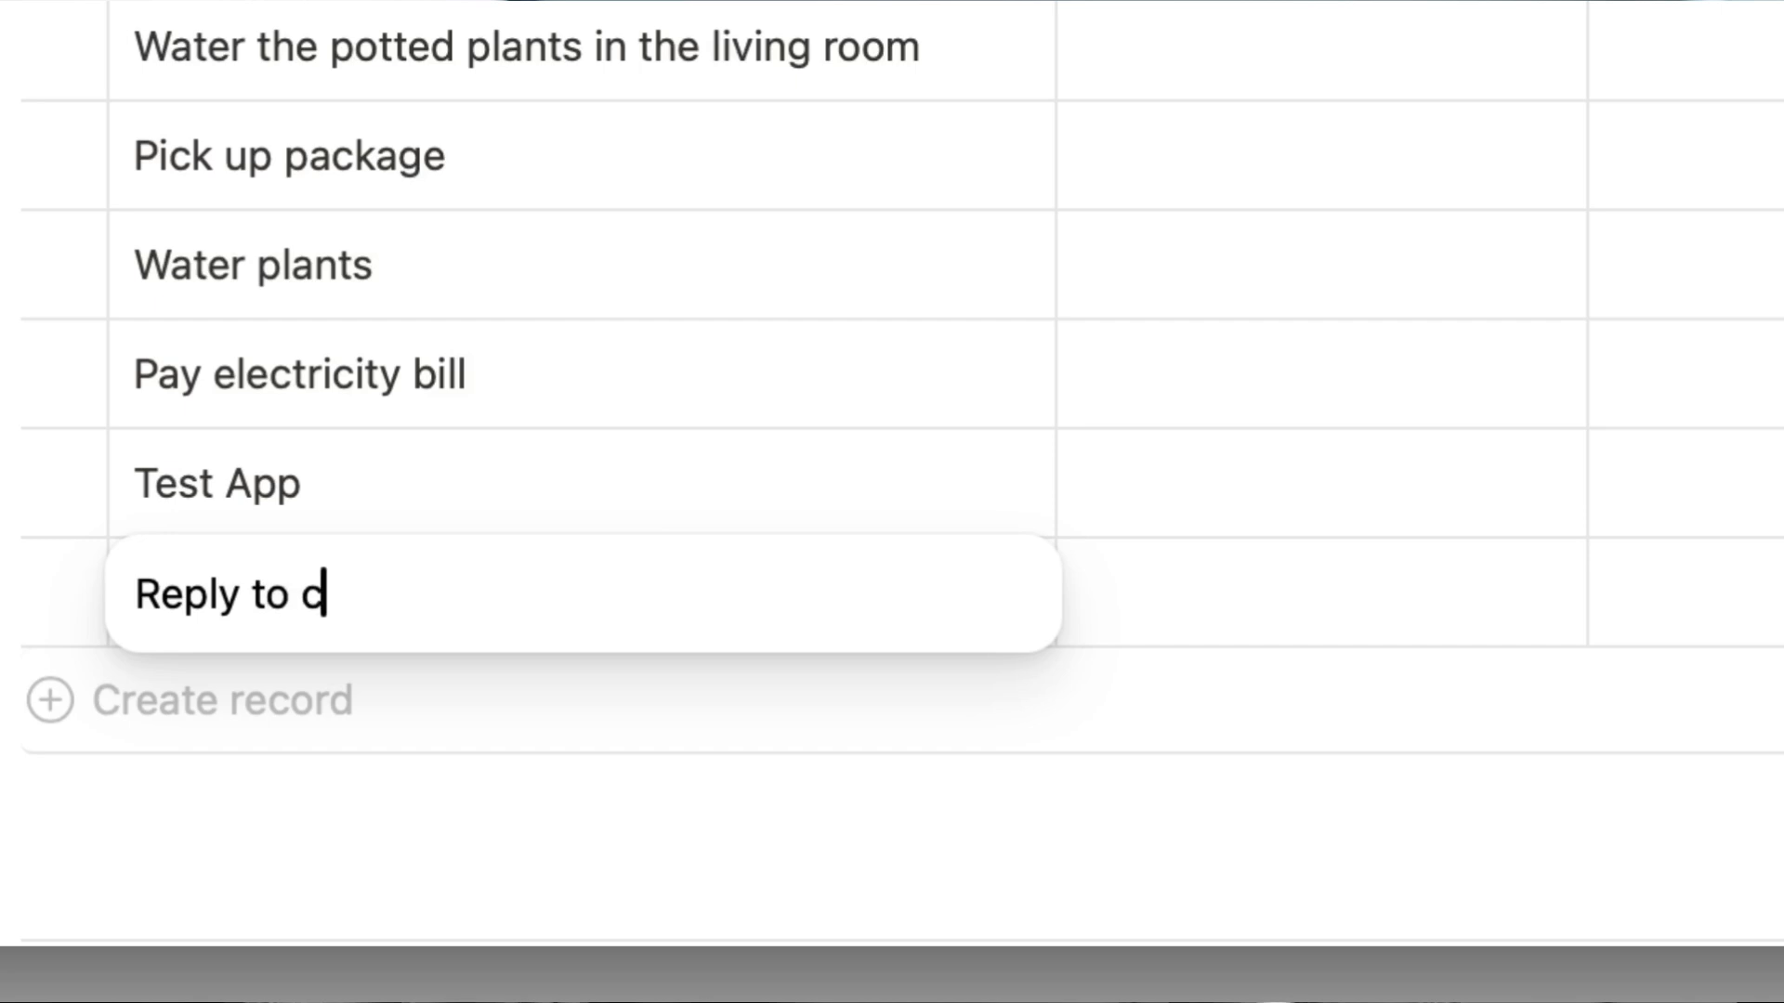
{"action": "type", "text": "ustomer email"}
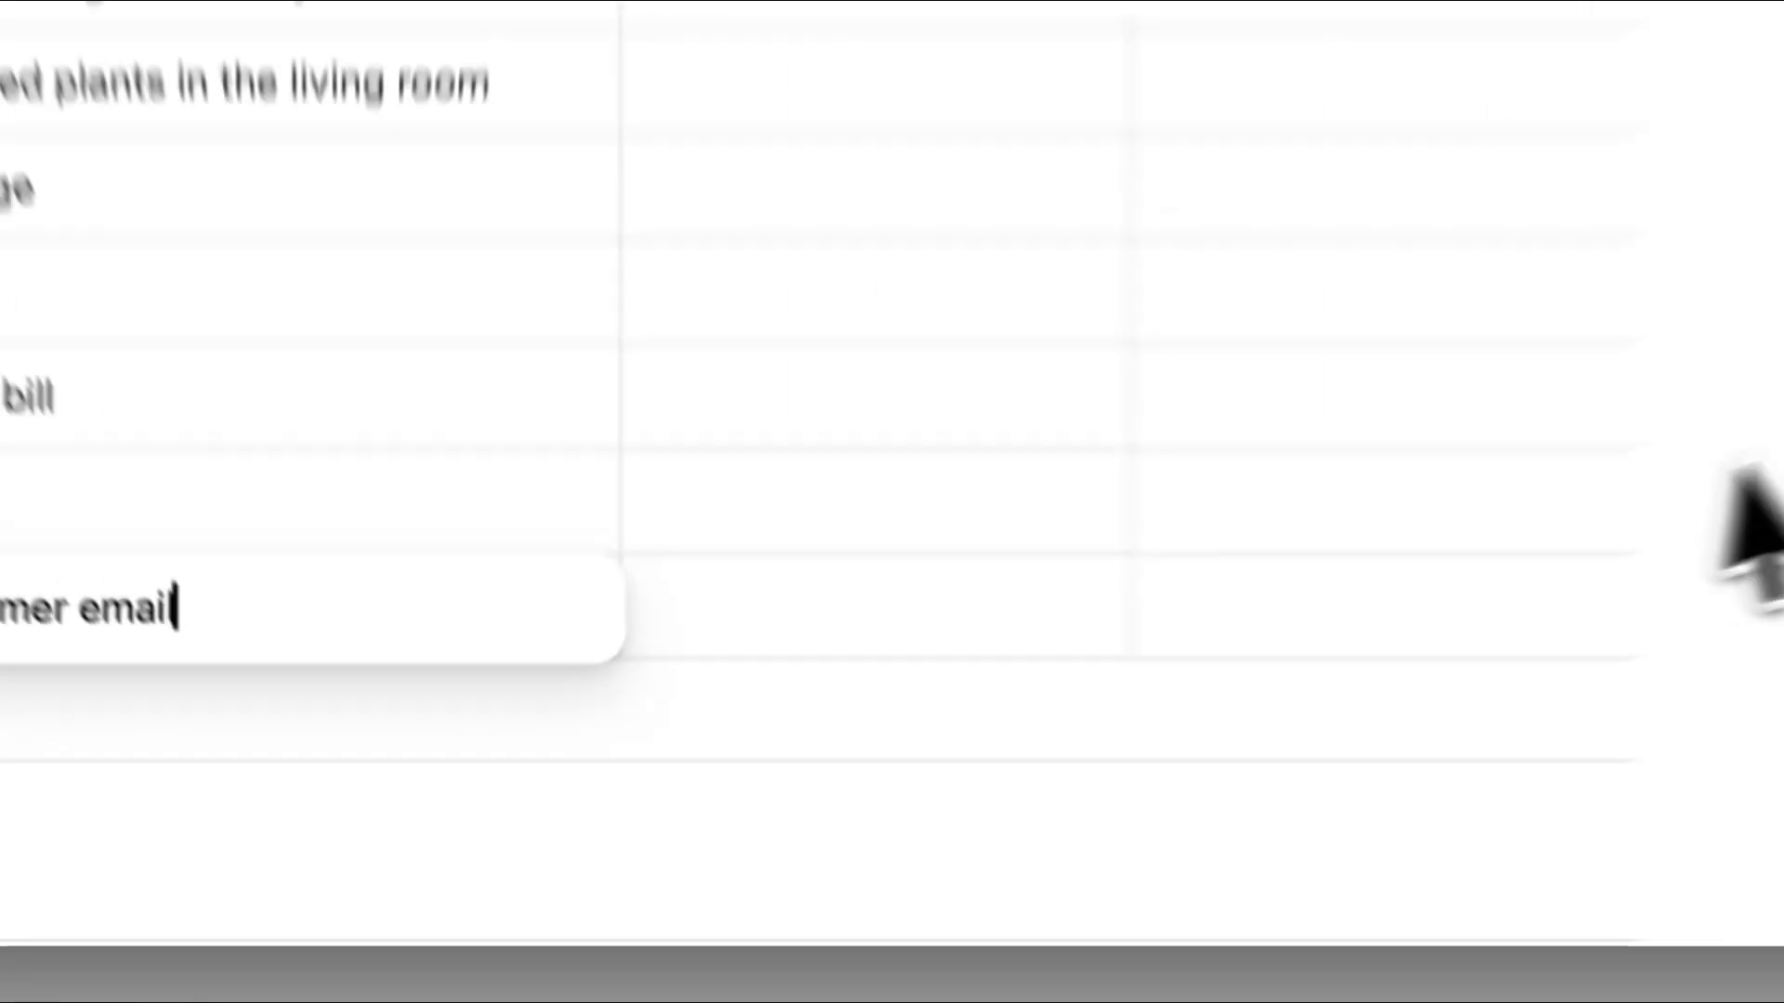
{"action": "key", "text": "Return"}
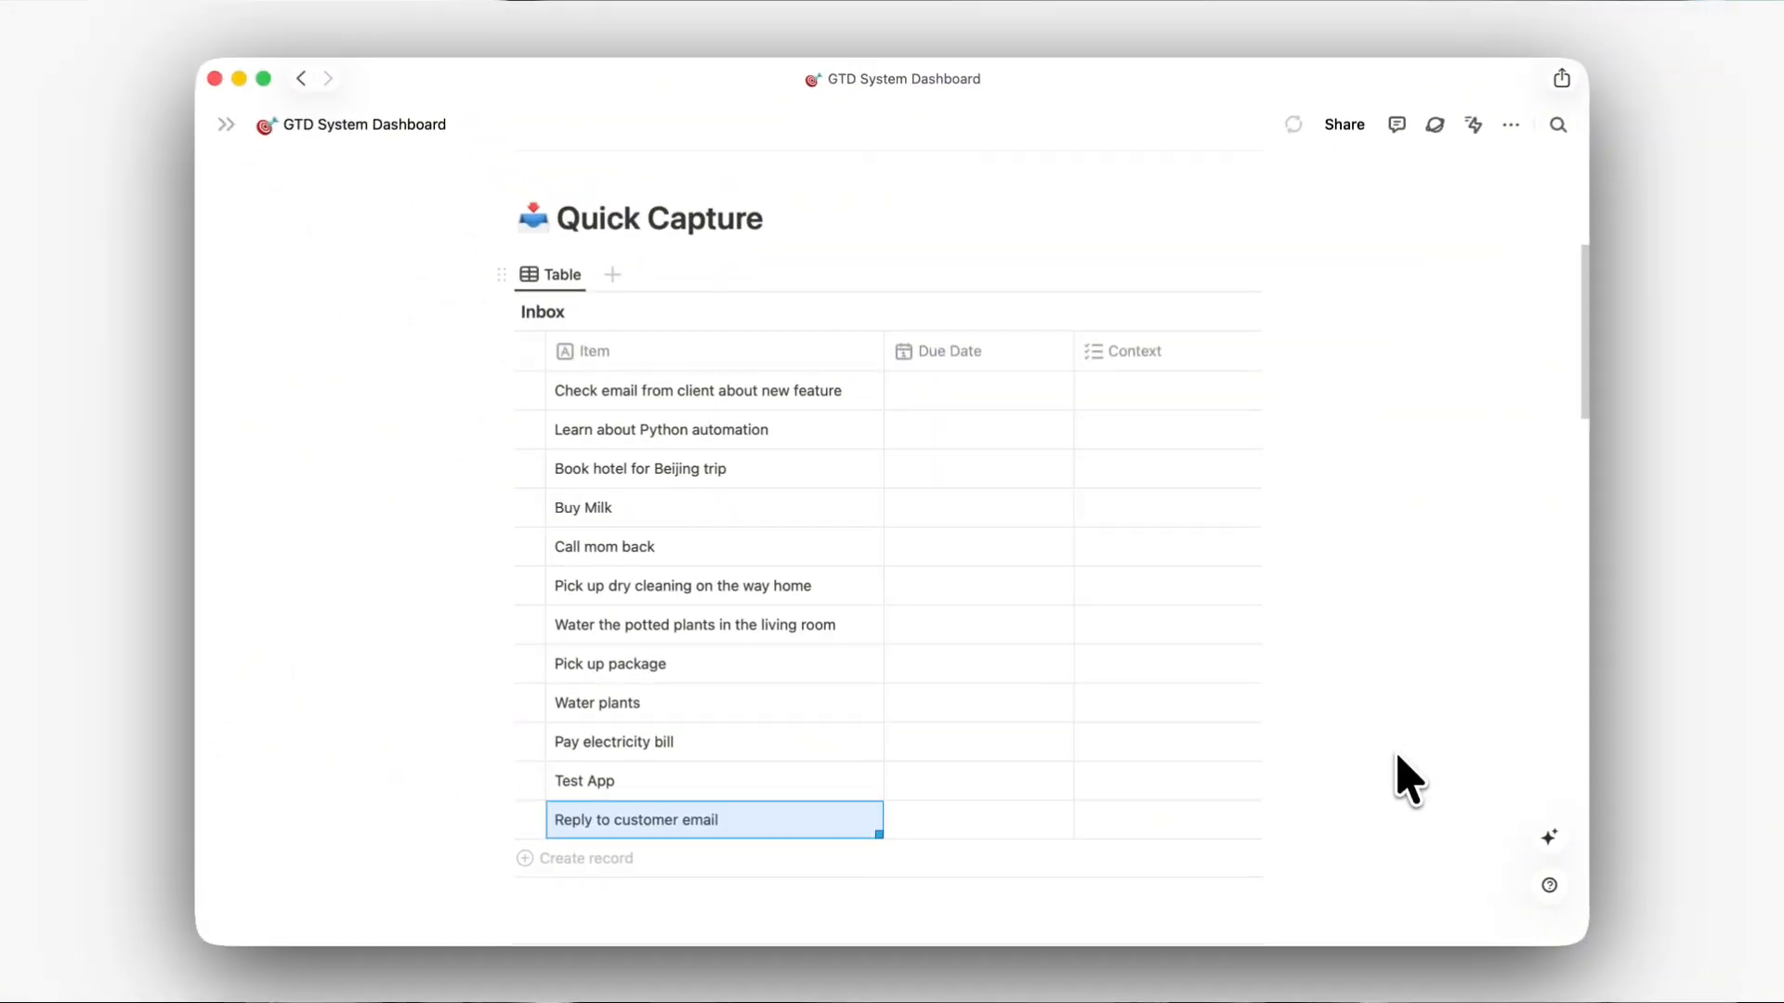
{"action": "key", "text": "Escape"}
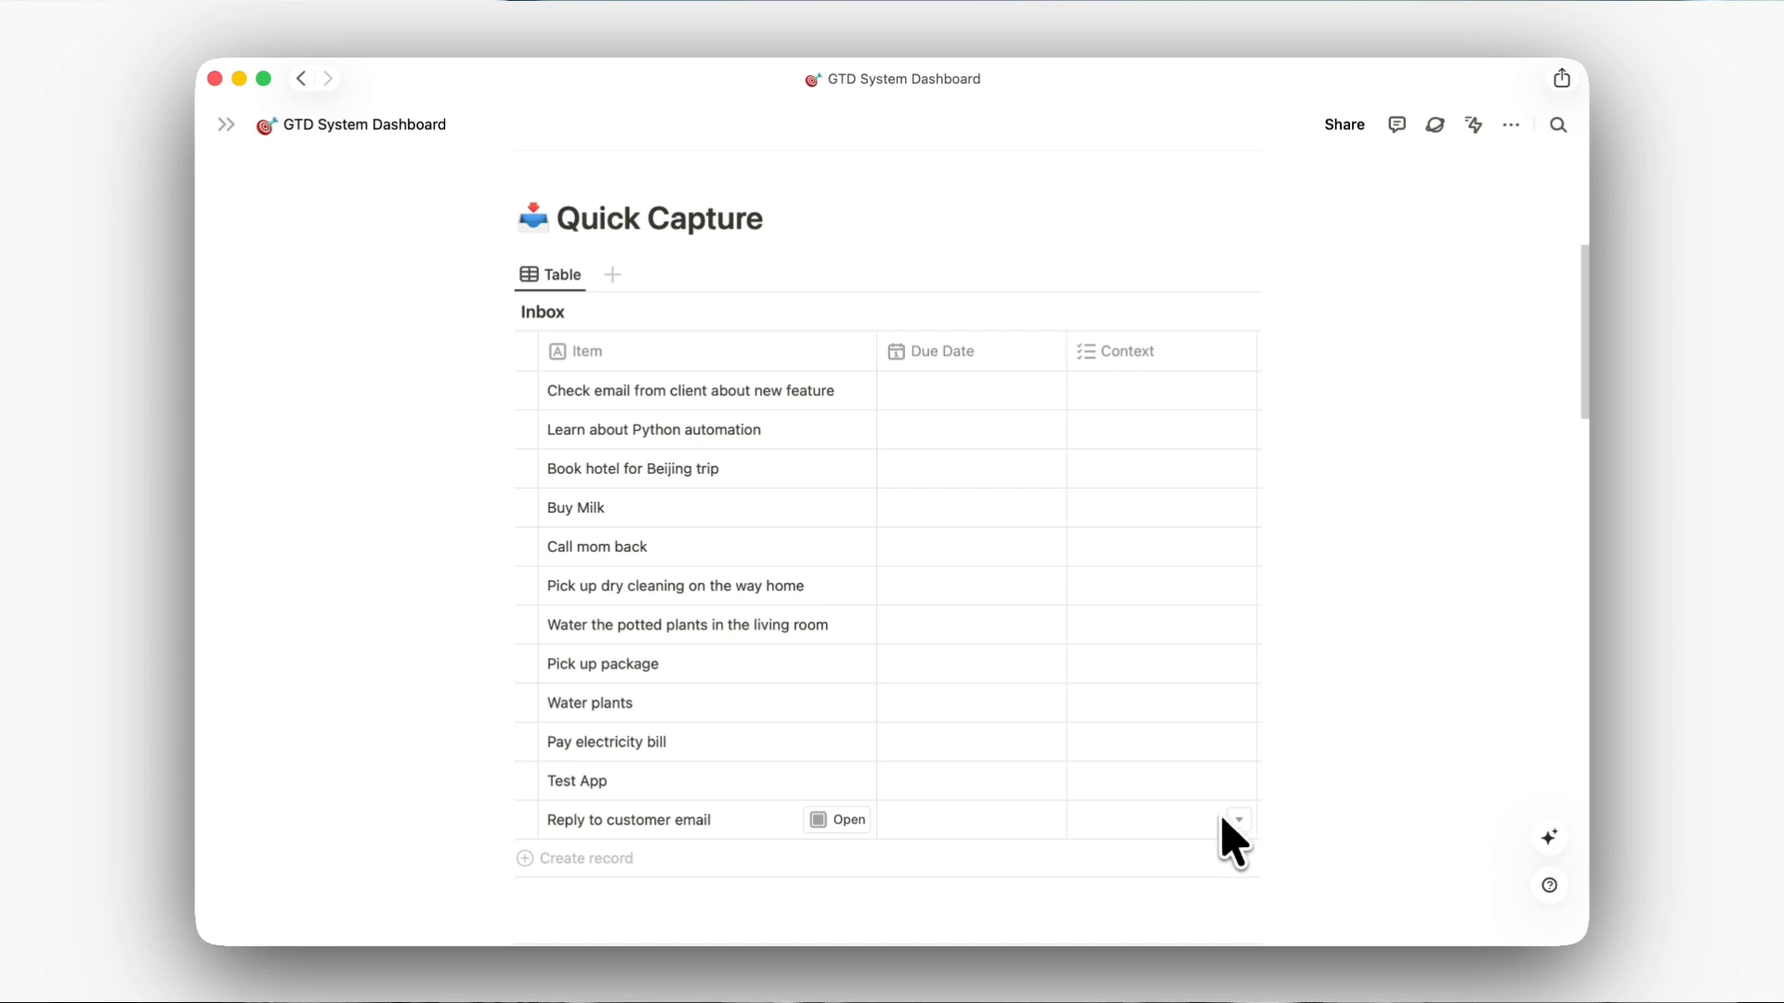
Mark the "Reply to customer email" record in the Inbox table as Processed
{"action": "scroll", "coordinate": [1230, 841], "scroll_direction": "right", "scroll_amount": 5}
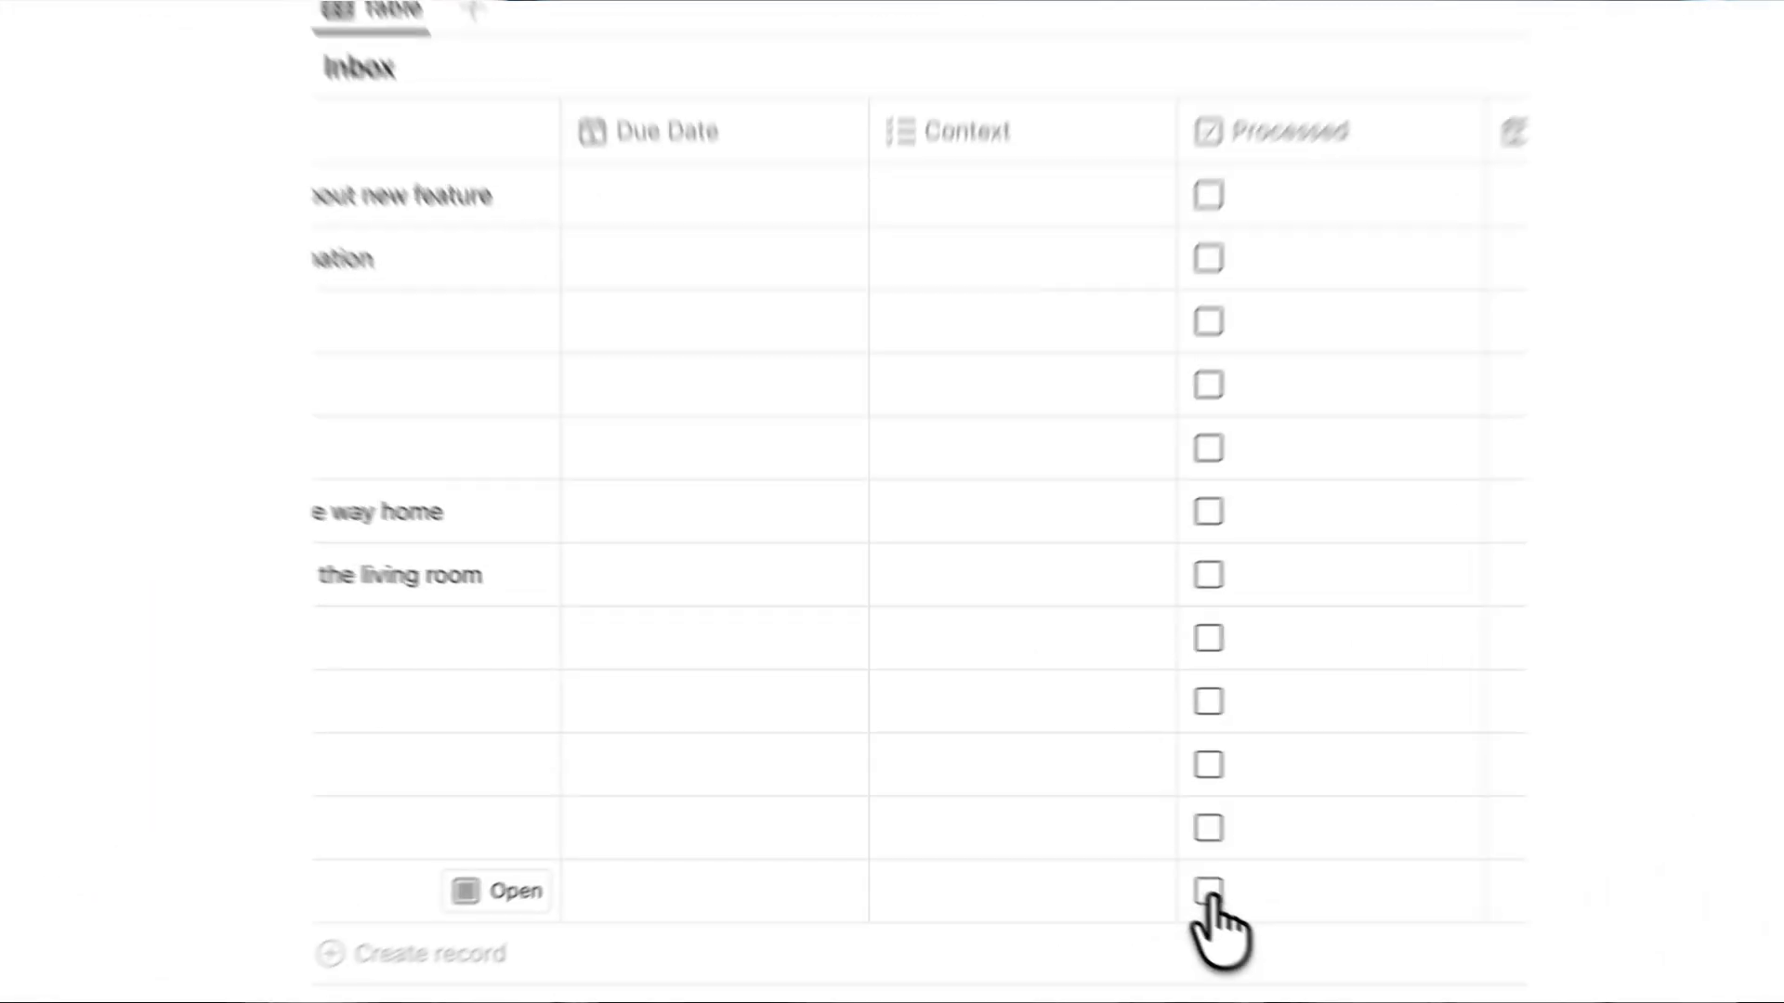
{"action": "left_click", "coordinate": [1209, 890]}
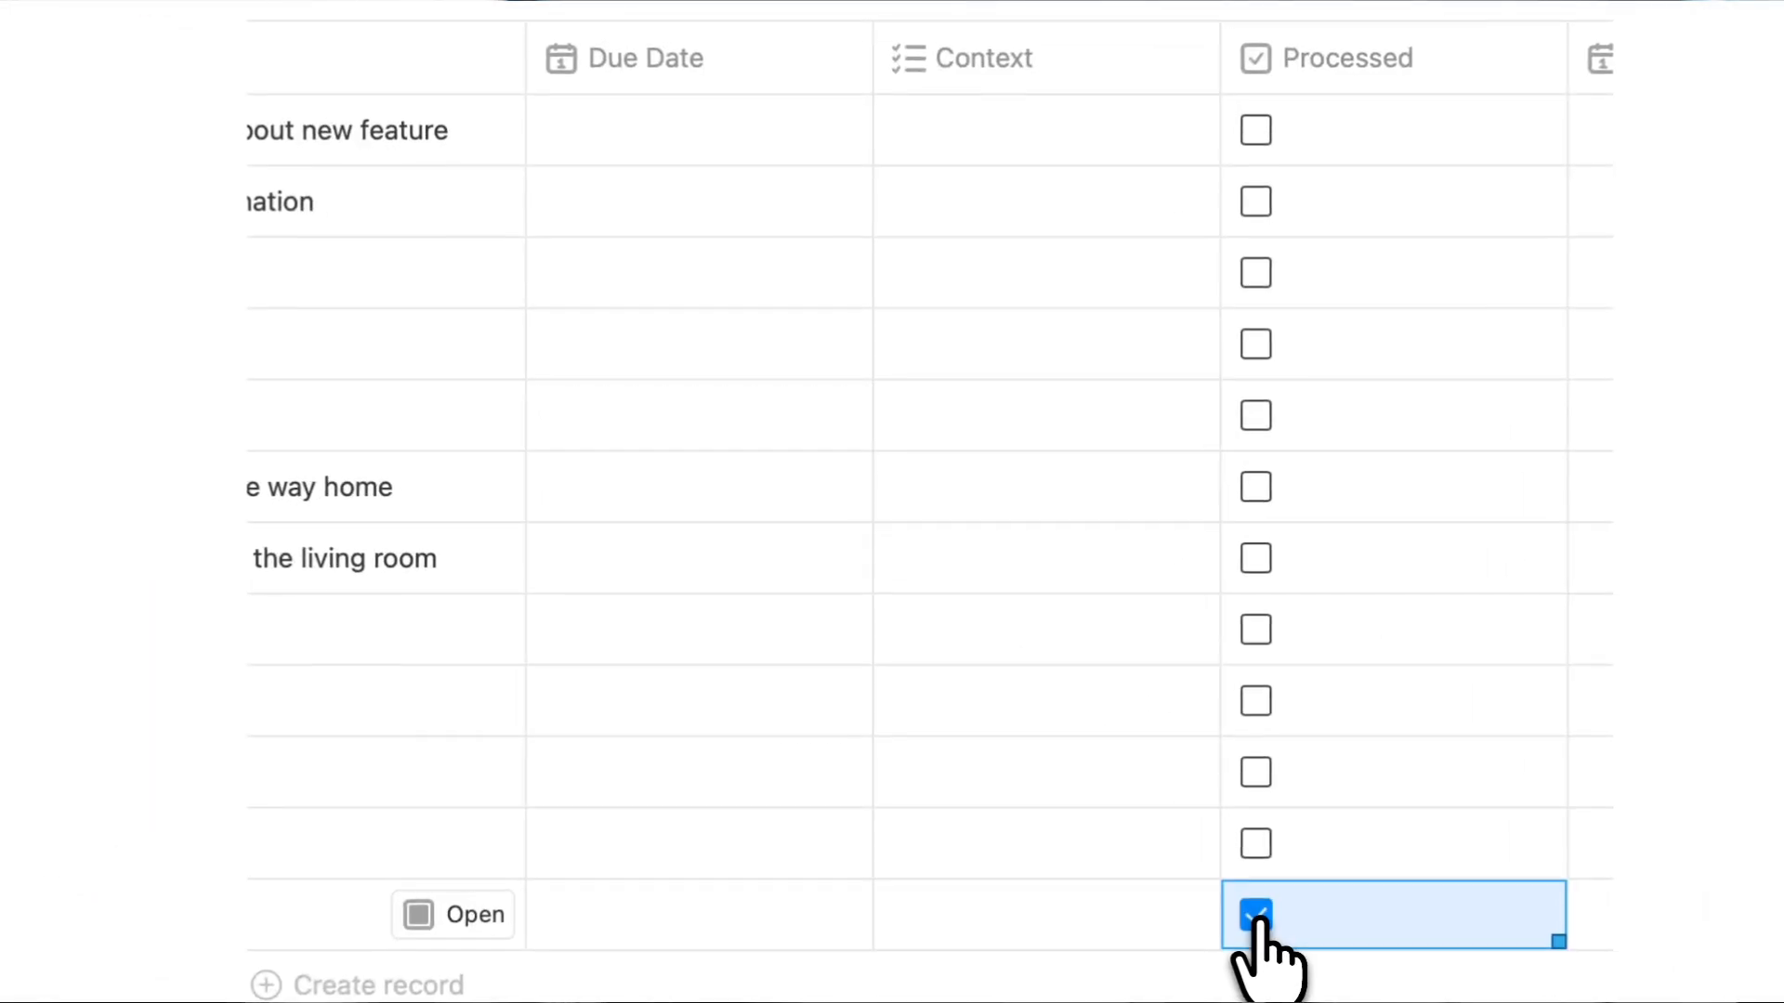
{"action": "scroll", "coordinate": [1212, 924], "scroll_direction": "left", "scroll_amount": 5}
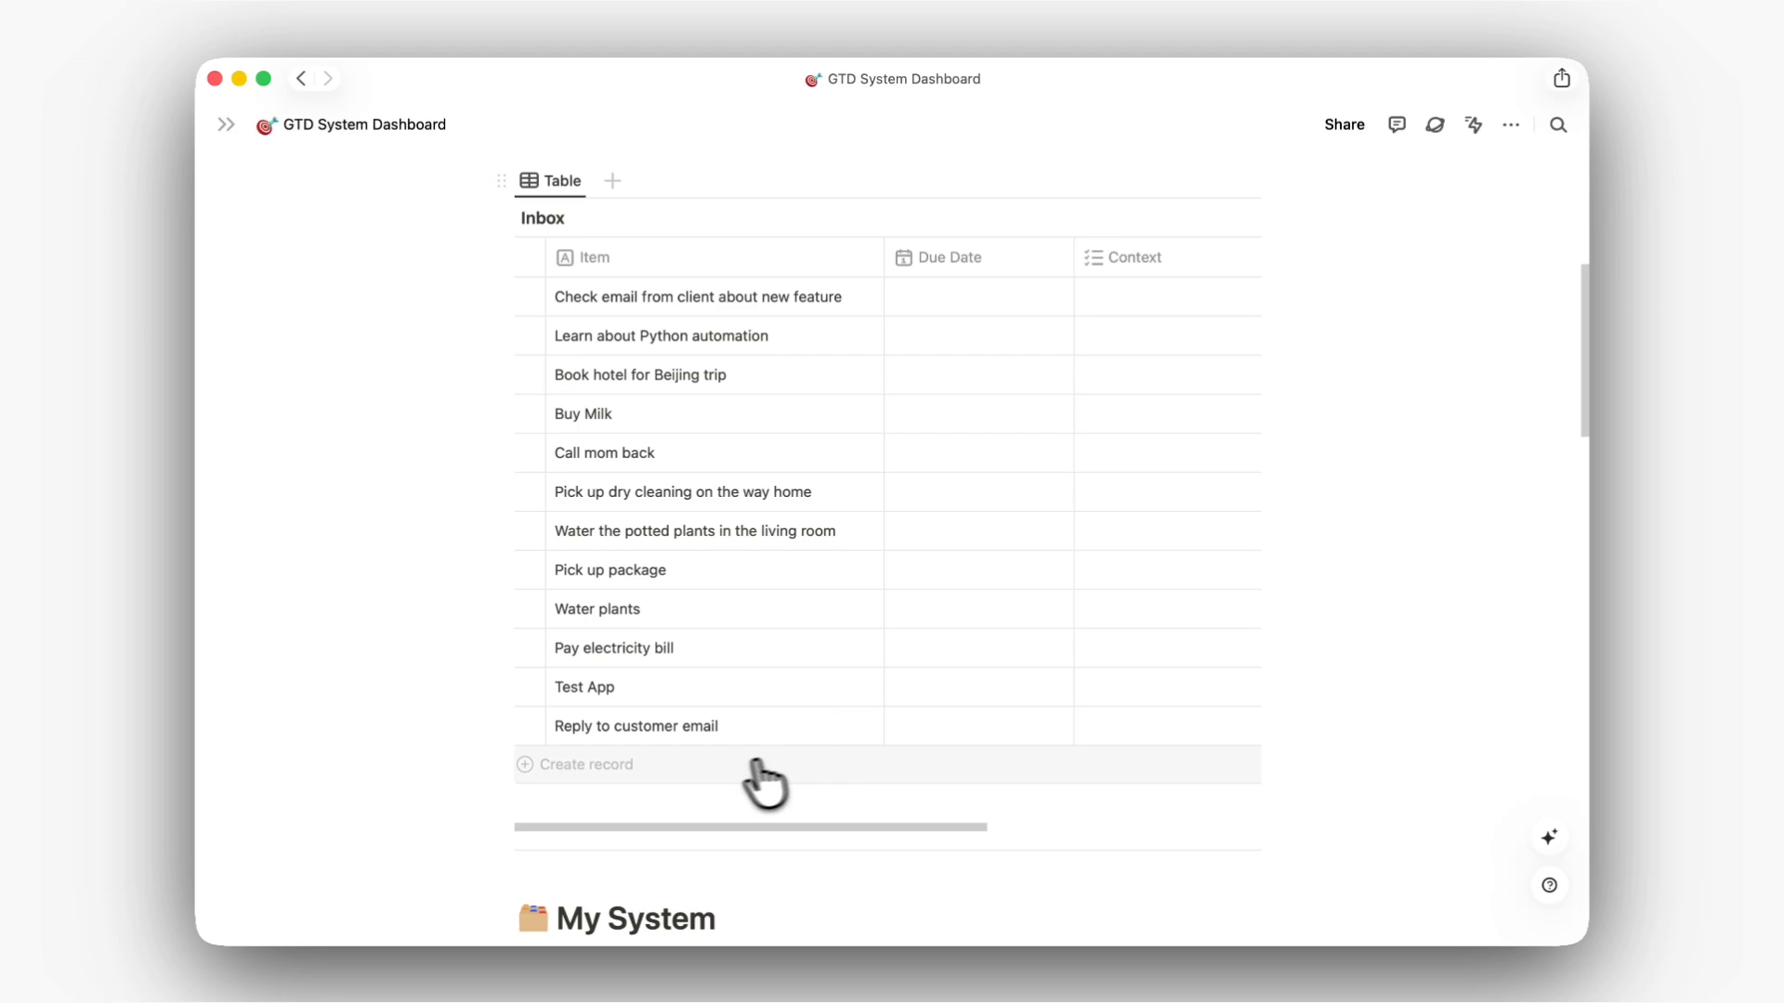
Add a "Learn Python" record to the Inbox table below "Reply to customer email"
{"action": "left_click", "coordinate": [757, 764]}
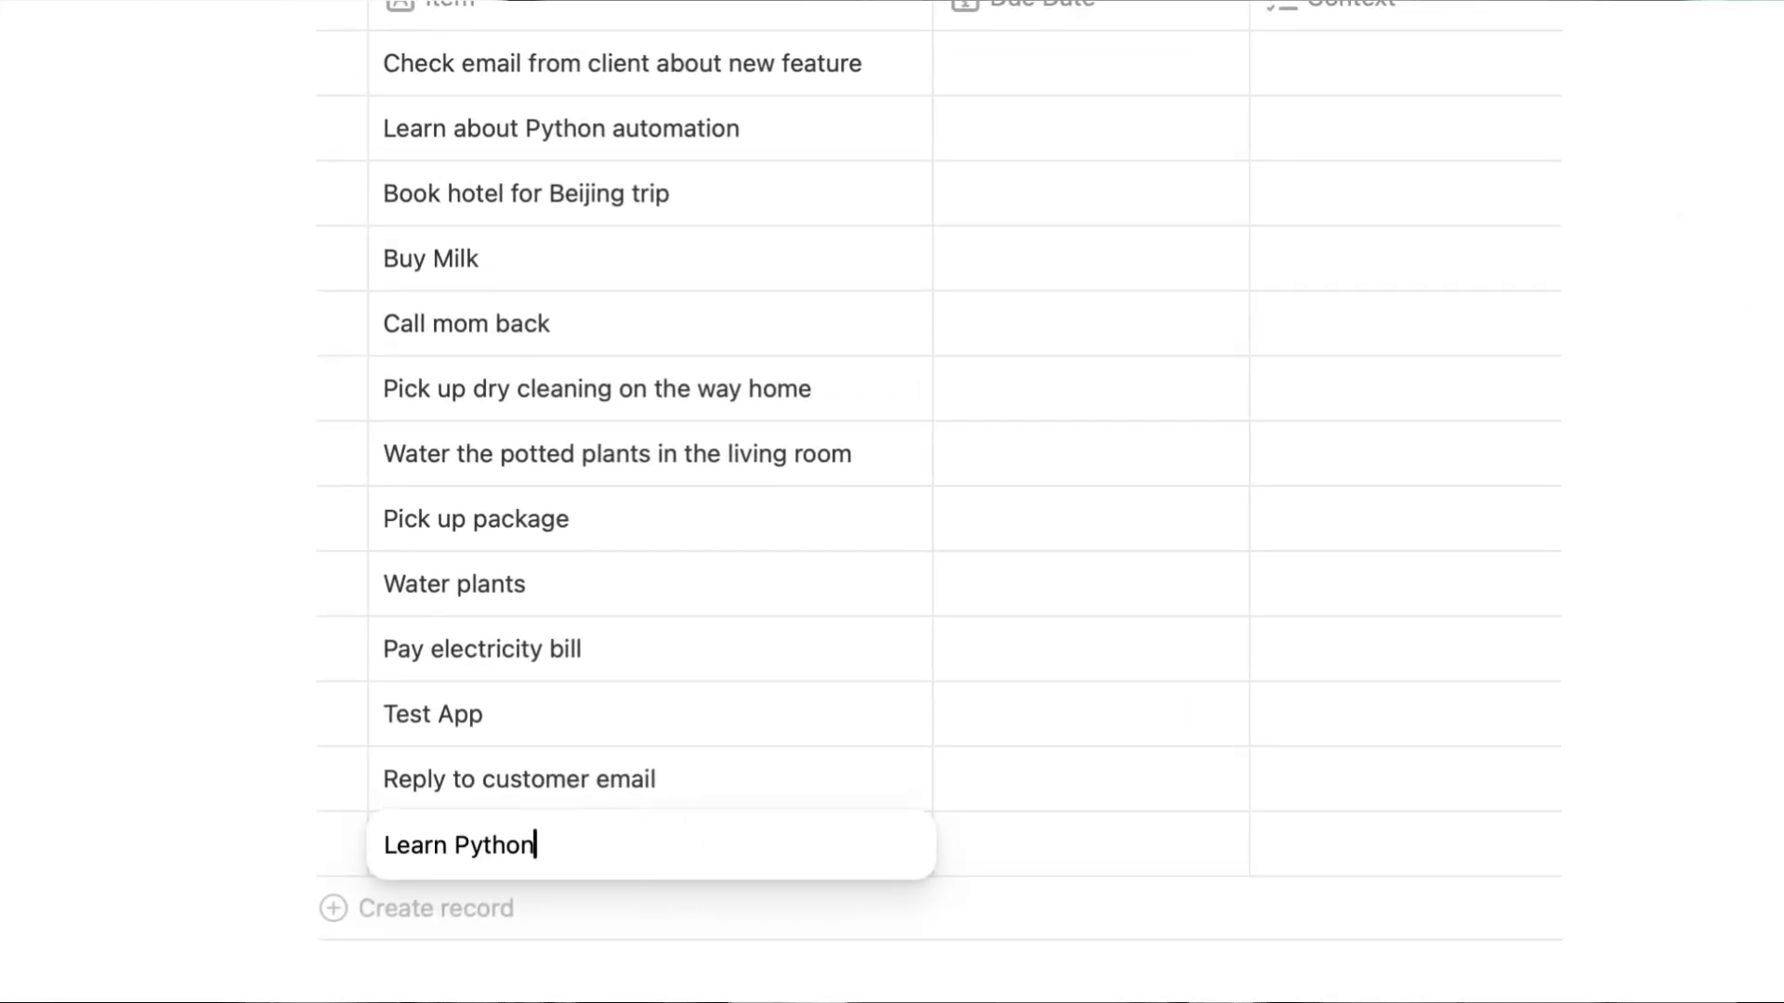
{"action": "type", "text": "Learn Python"}
{"action": "key", "text": "Return"}
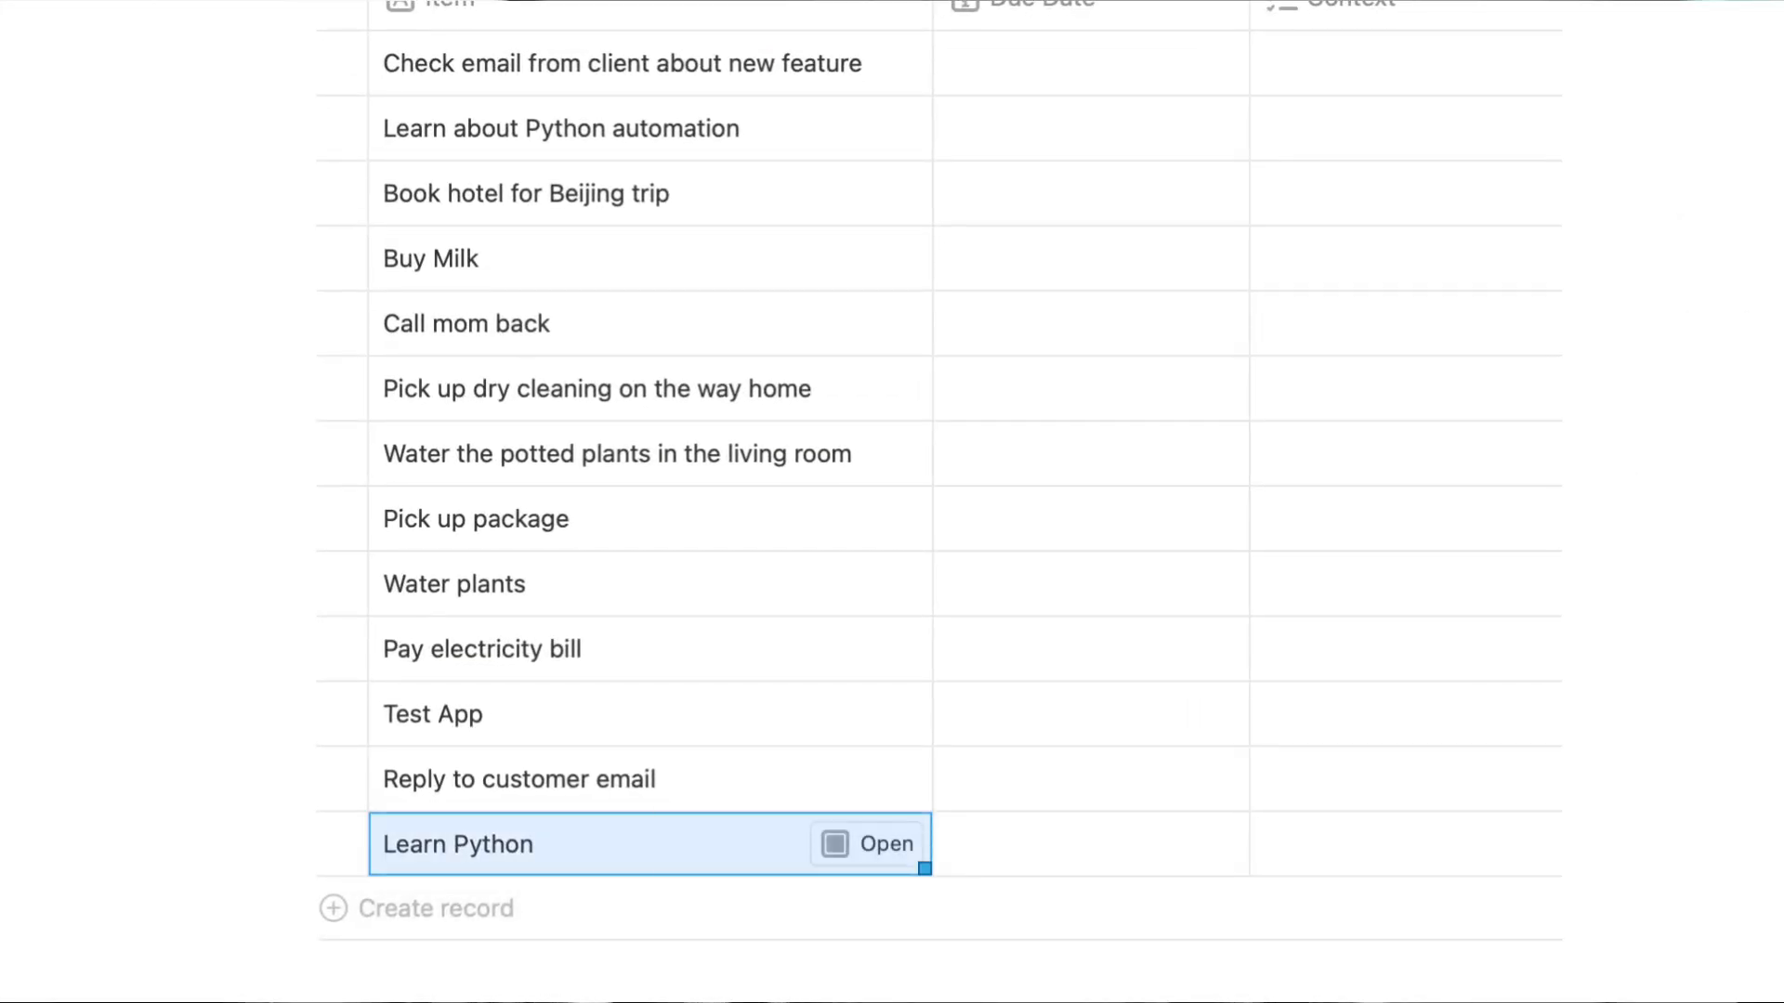
{"action": "key", "text": "Escape"}
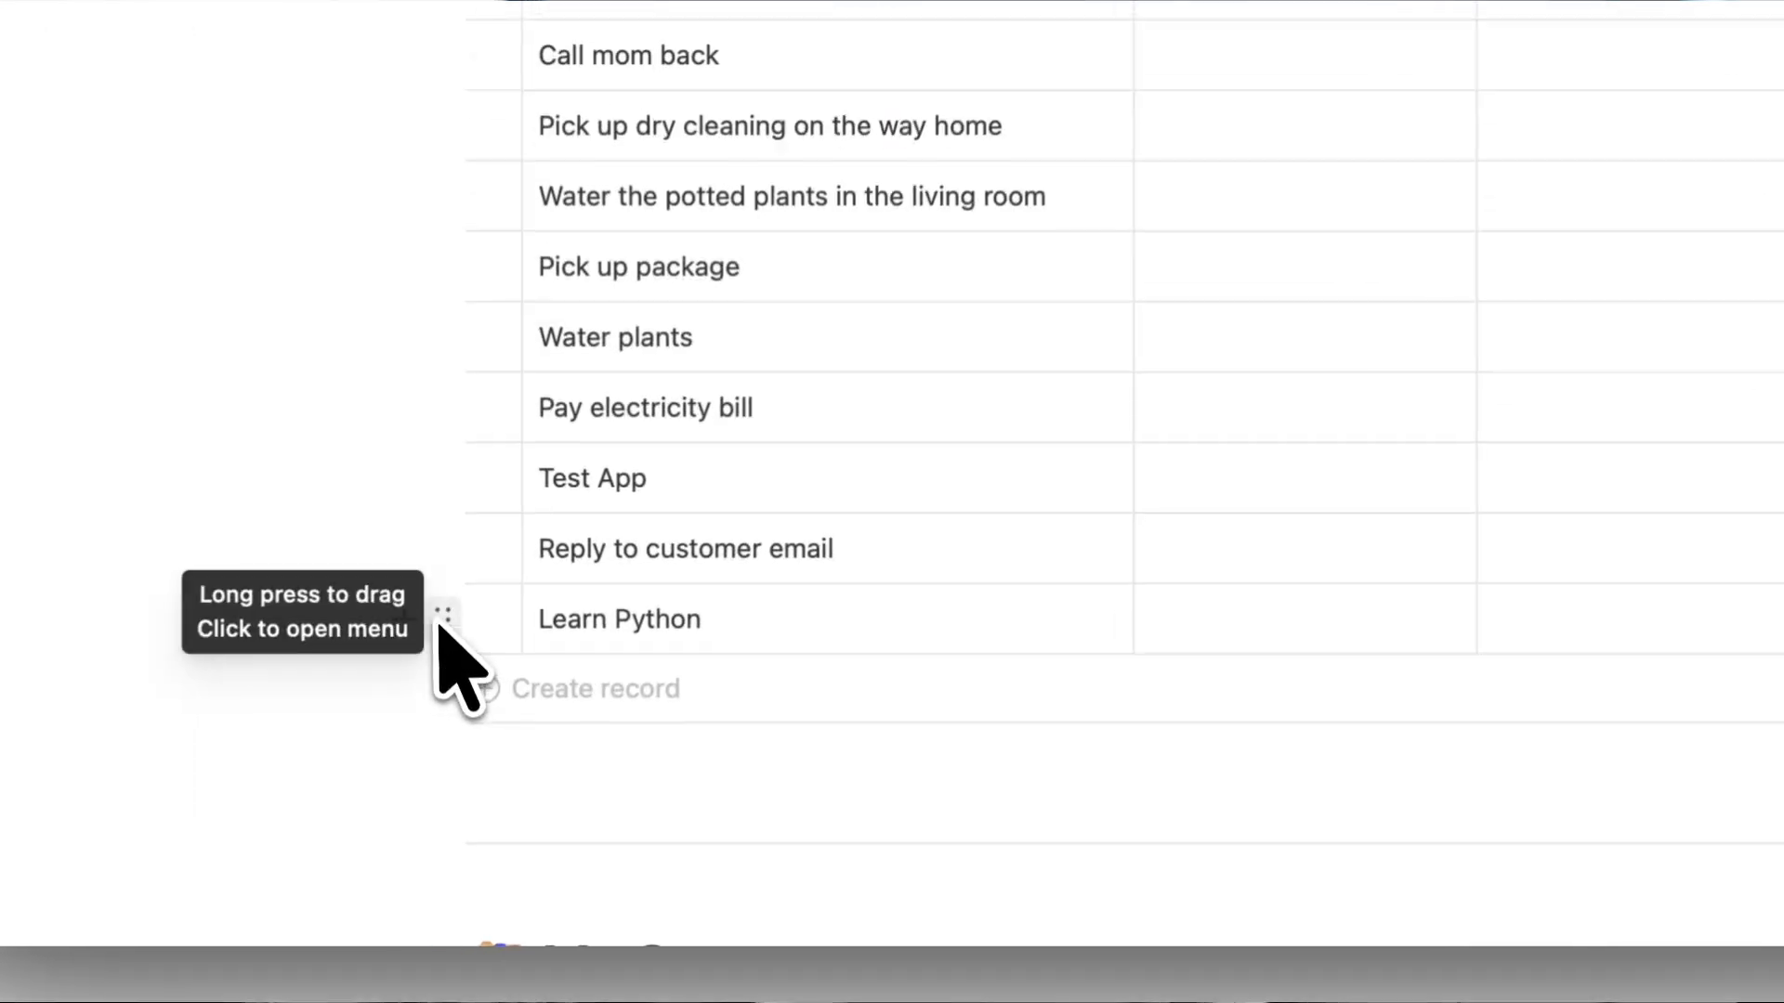
Move the "Learn Python" record from the Inbox to the end of the Someday Maybe table
{"action": "left_click_drag", "start_coordinate": [502, 765], "coordinate": [835, 914]}
{"action": "left_click_drag", "start_coordinate": [1045, 883], "coordinate": [958, 441]}
{"action": "left_click", "coordinate": [1632, 414]}
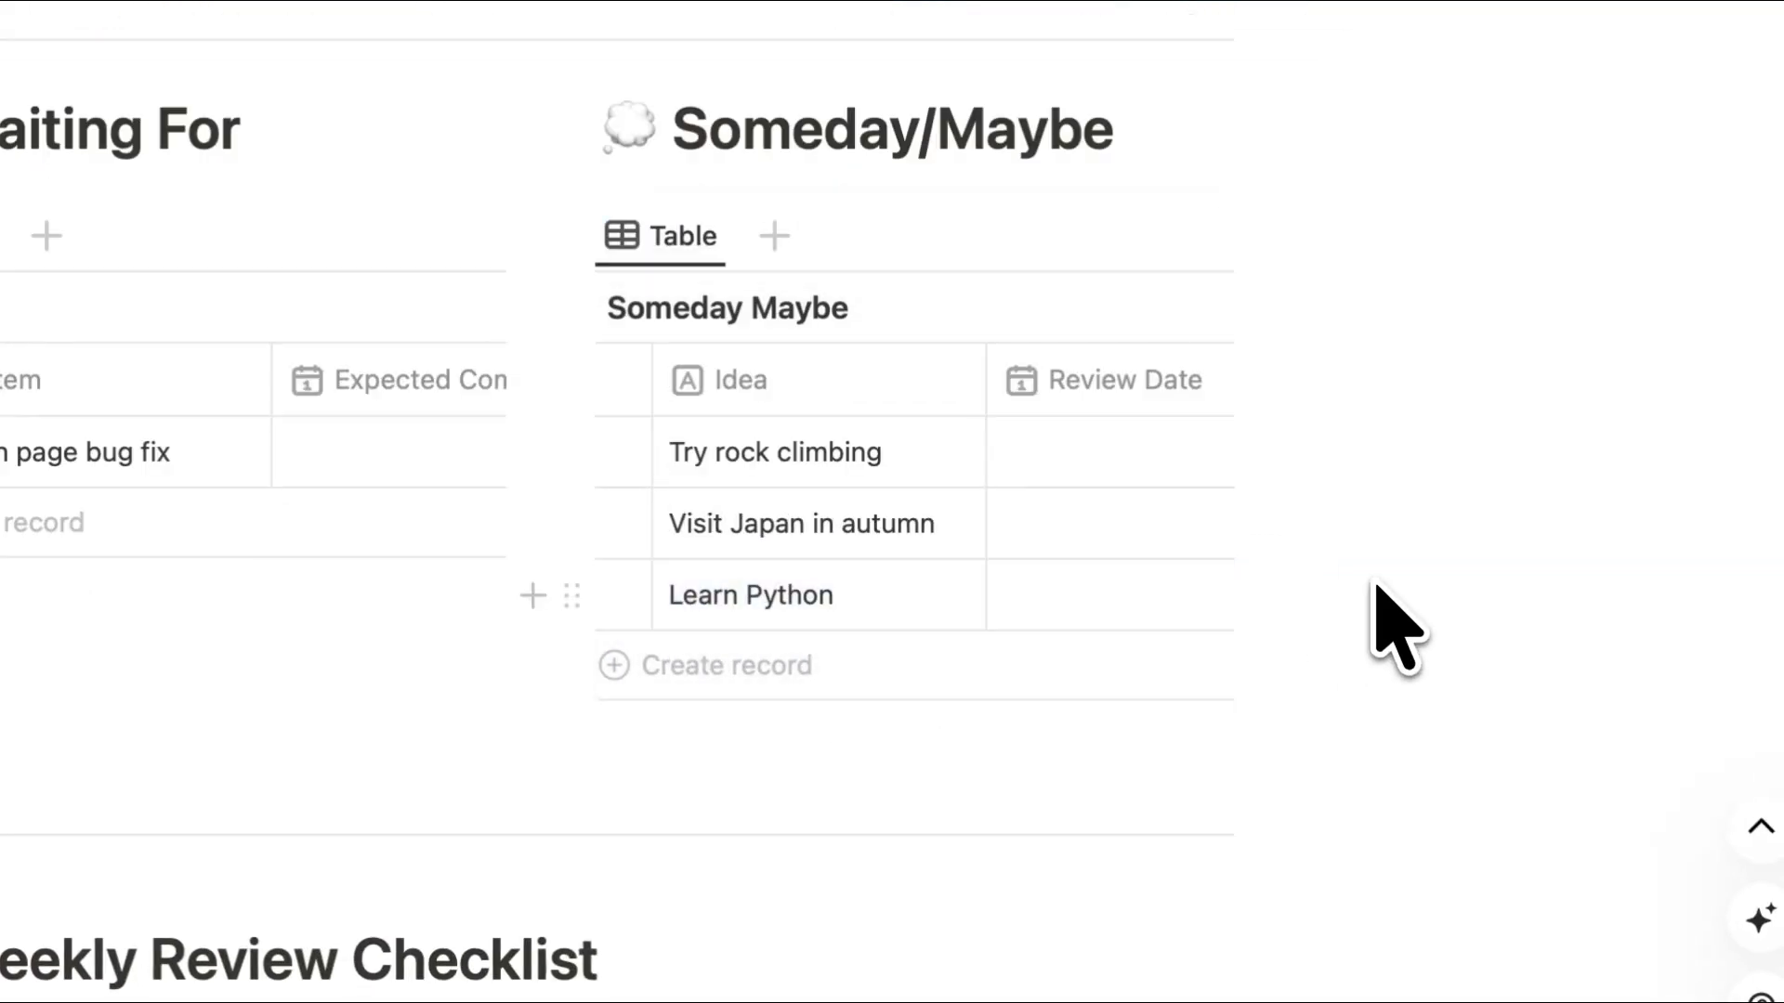
Set the Review Date of the "Learn Python" idea to May 28, 2026
{"action": "scroll", "coordinate": [1078, 470], "scroll_direction": "right", "scroll_amount": 1}
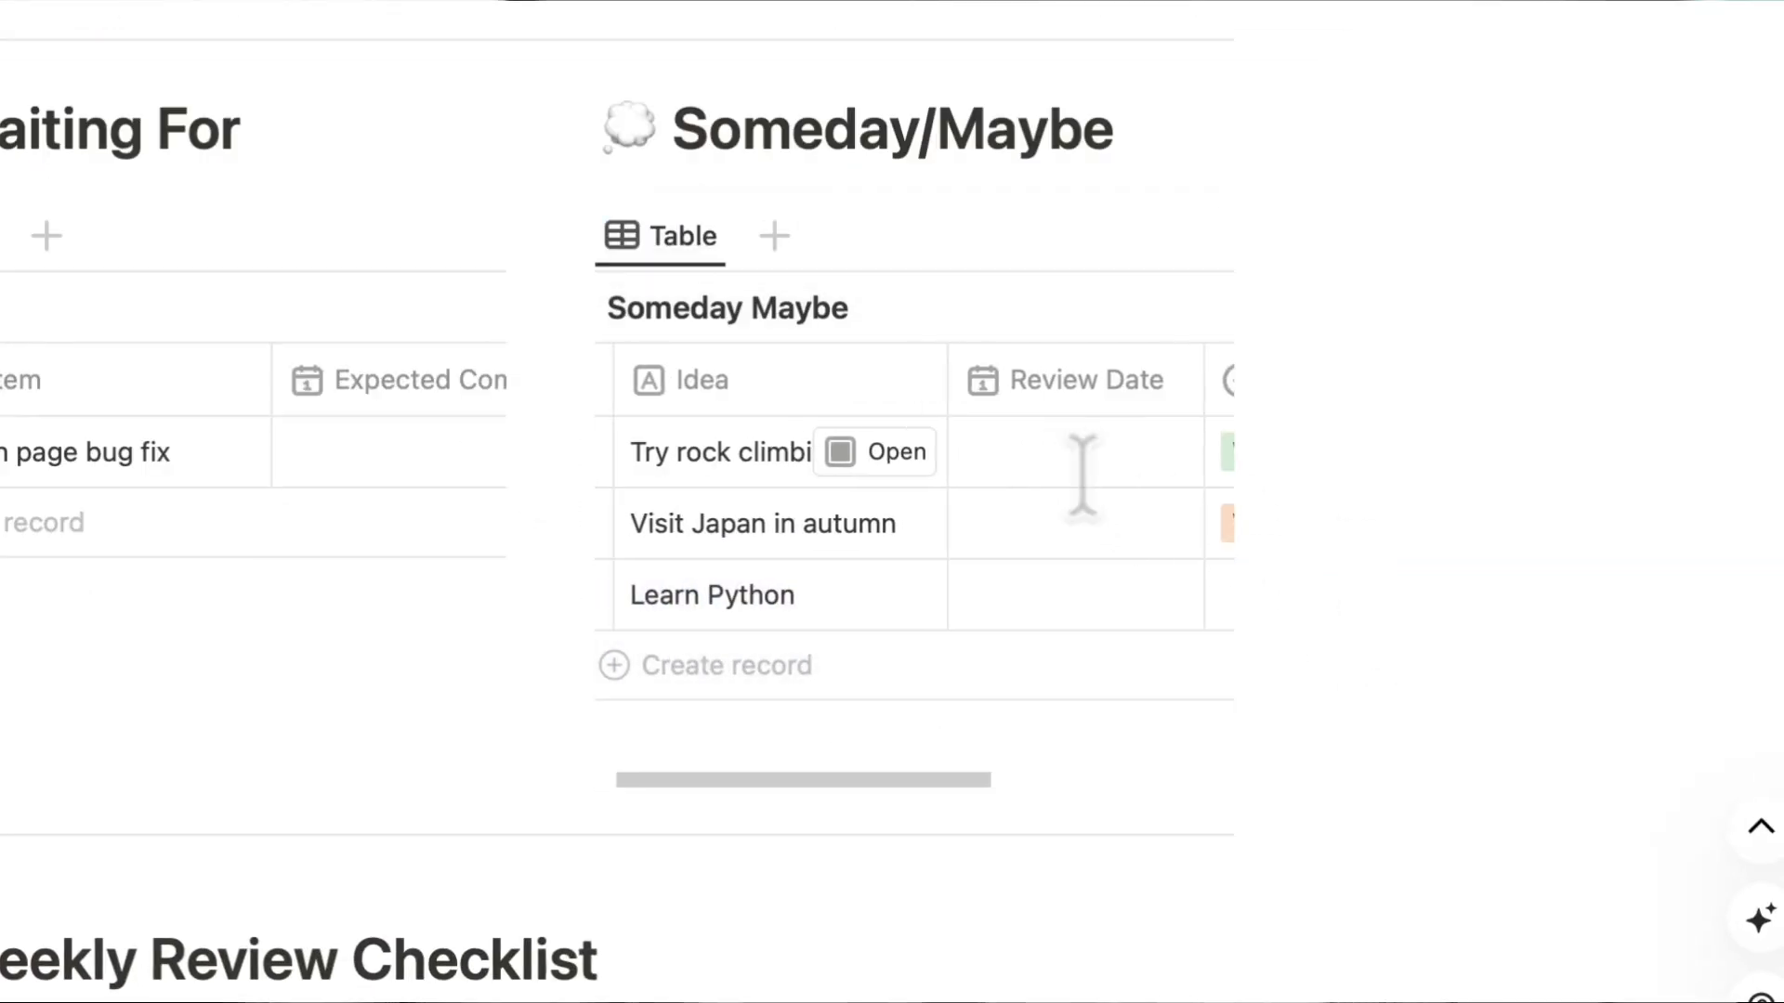
{"action": "left_click", "coordinate": [1063, 604]}
{"action": "left_click", "coordinate": [1064, 608]}
{"action": "left_click", "coordinate": [1444, 249]}
{"action": "left_click", "coordinate": [1444, 249]}
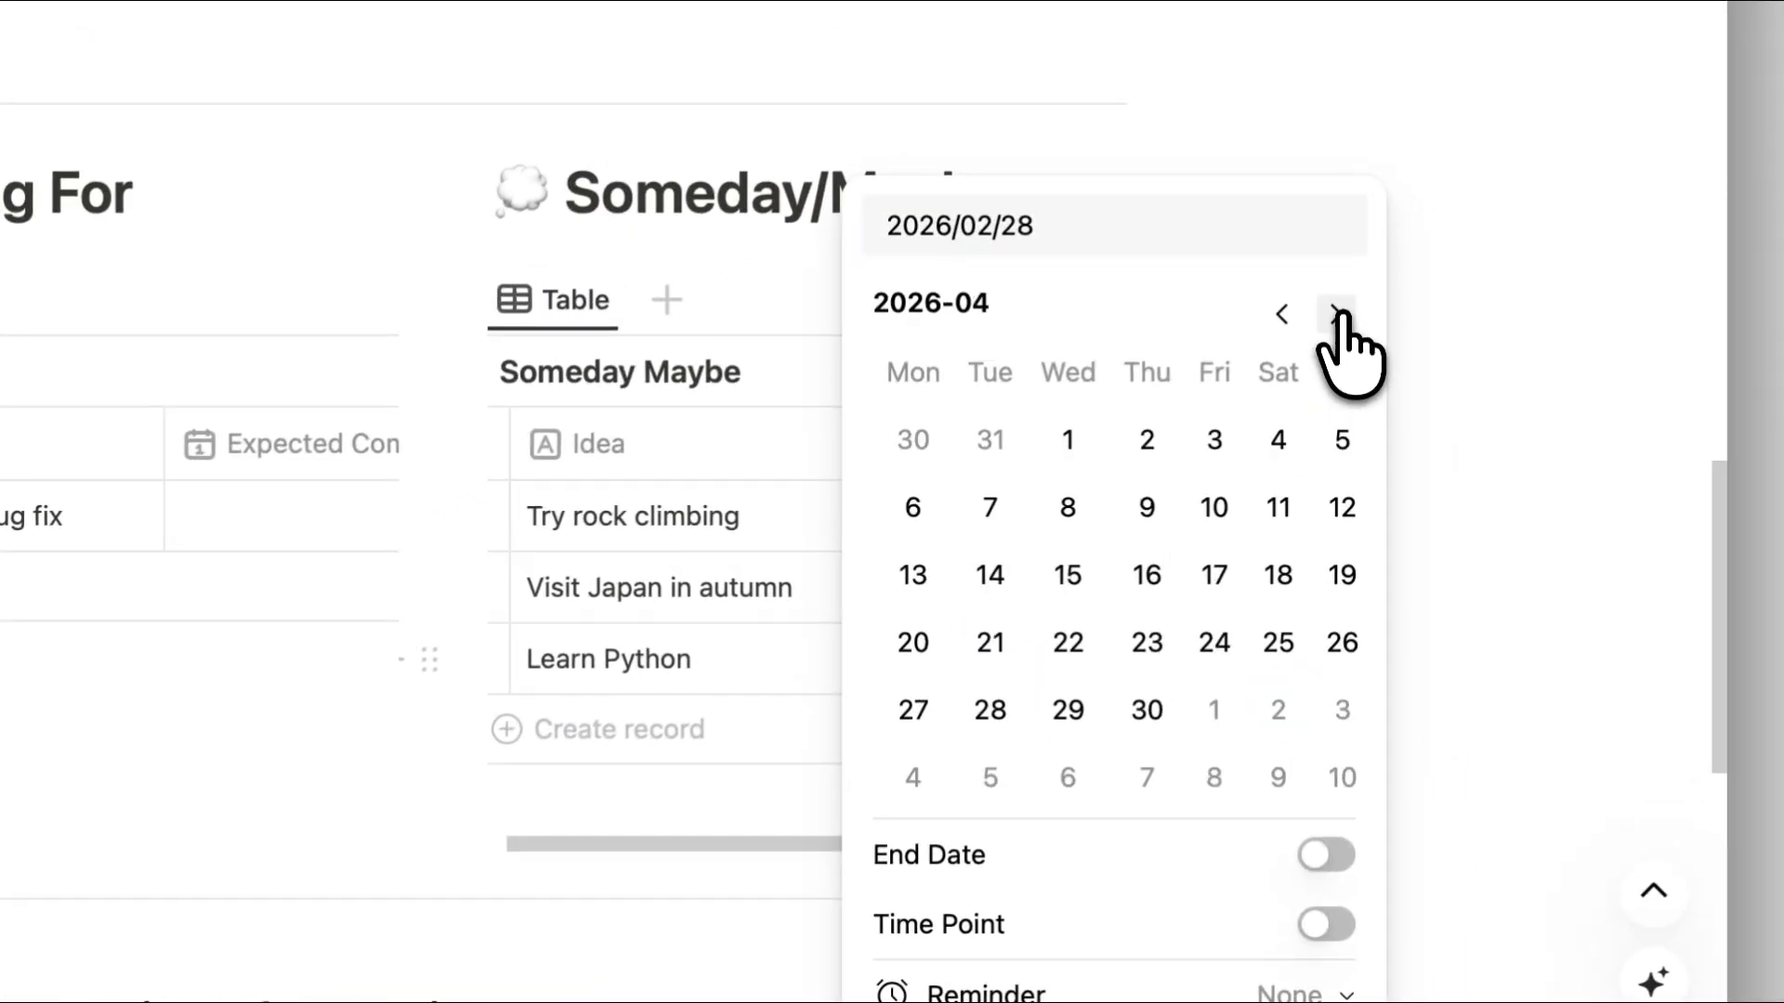
{"action": "left_click", "coordinate": [1444, 249]}
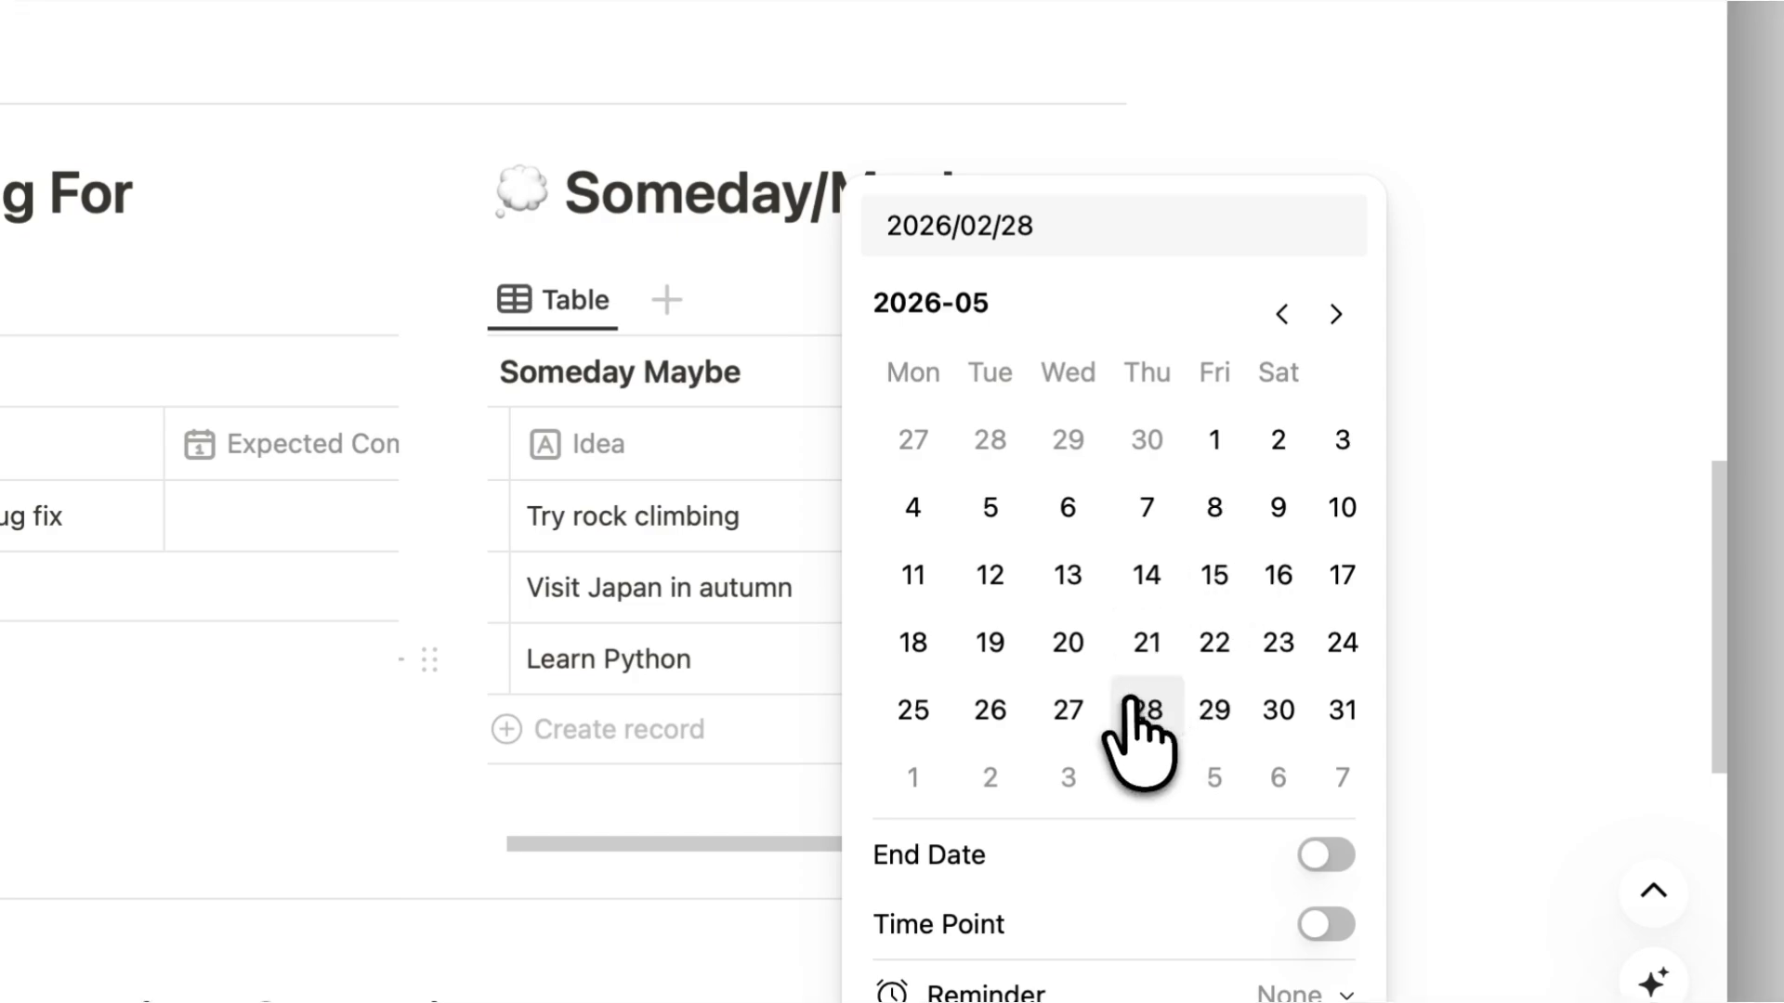
{"action": "left_click", "coordinate": [1133, 706]}
{"action": "left_click", "coordinate": [1447, 655]}
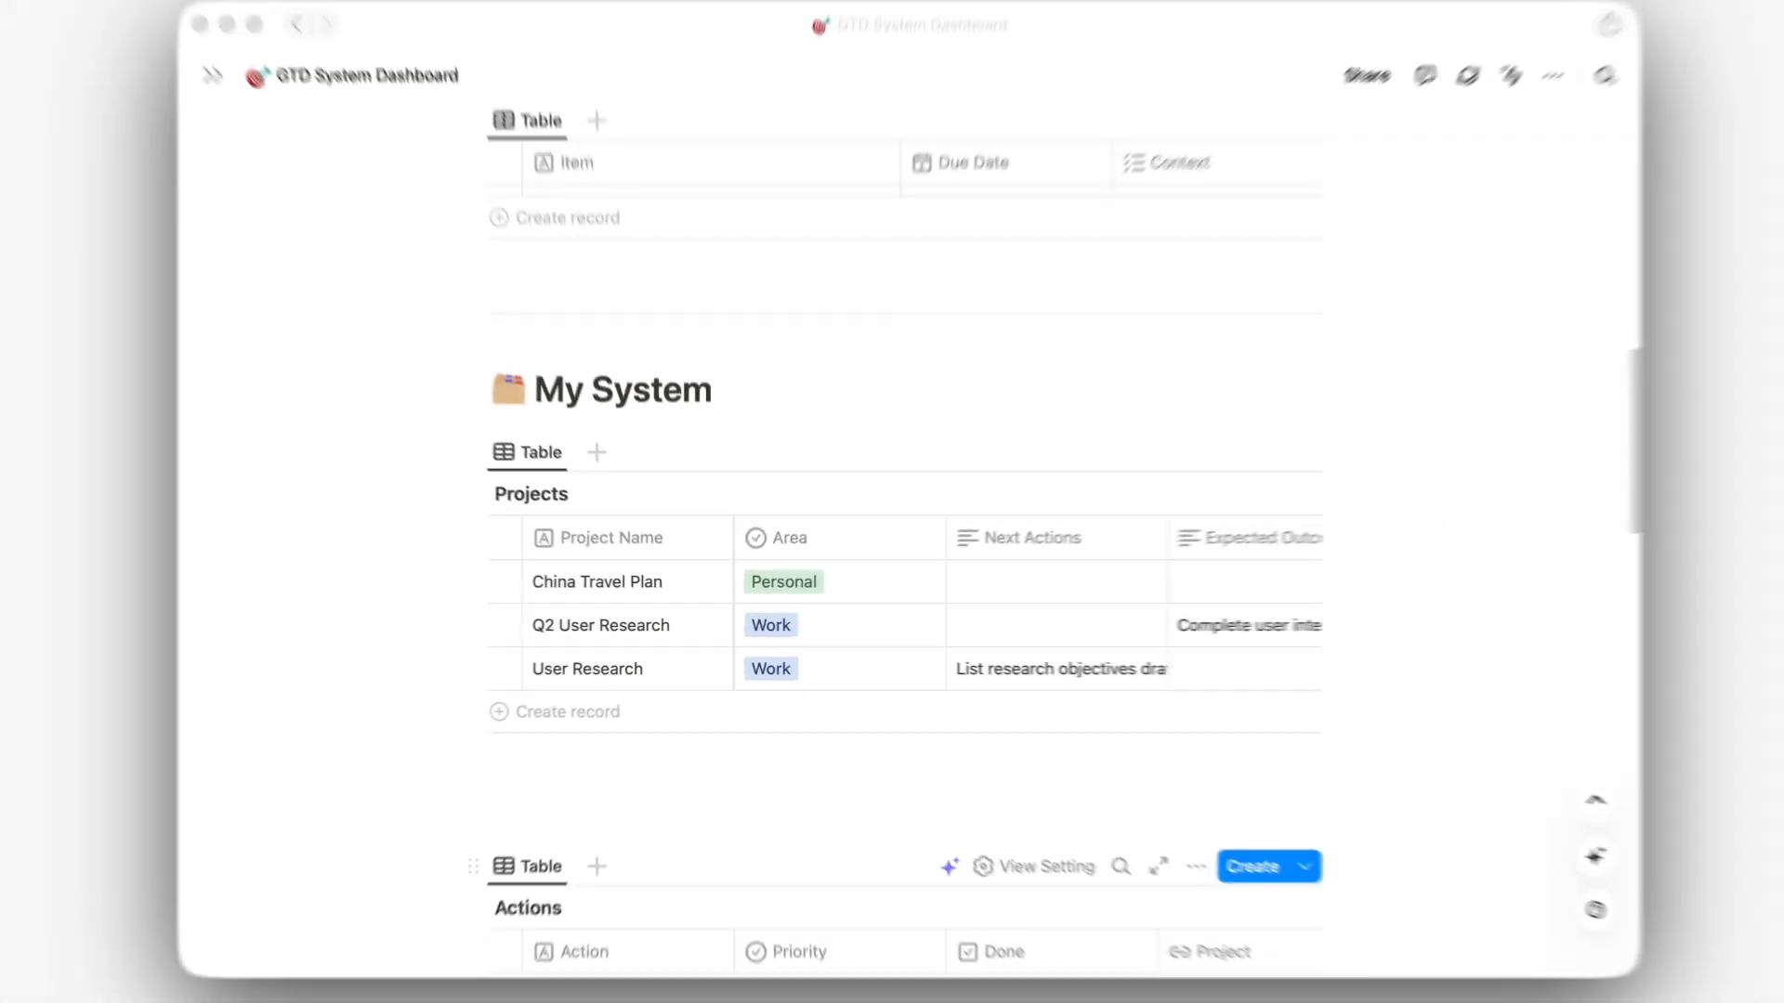
Set the Next Actions of the "China Travel Plan" project to "Apply for travel insurance"
{"action": "left_click", "coordinate": [915, 586]}
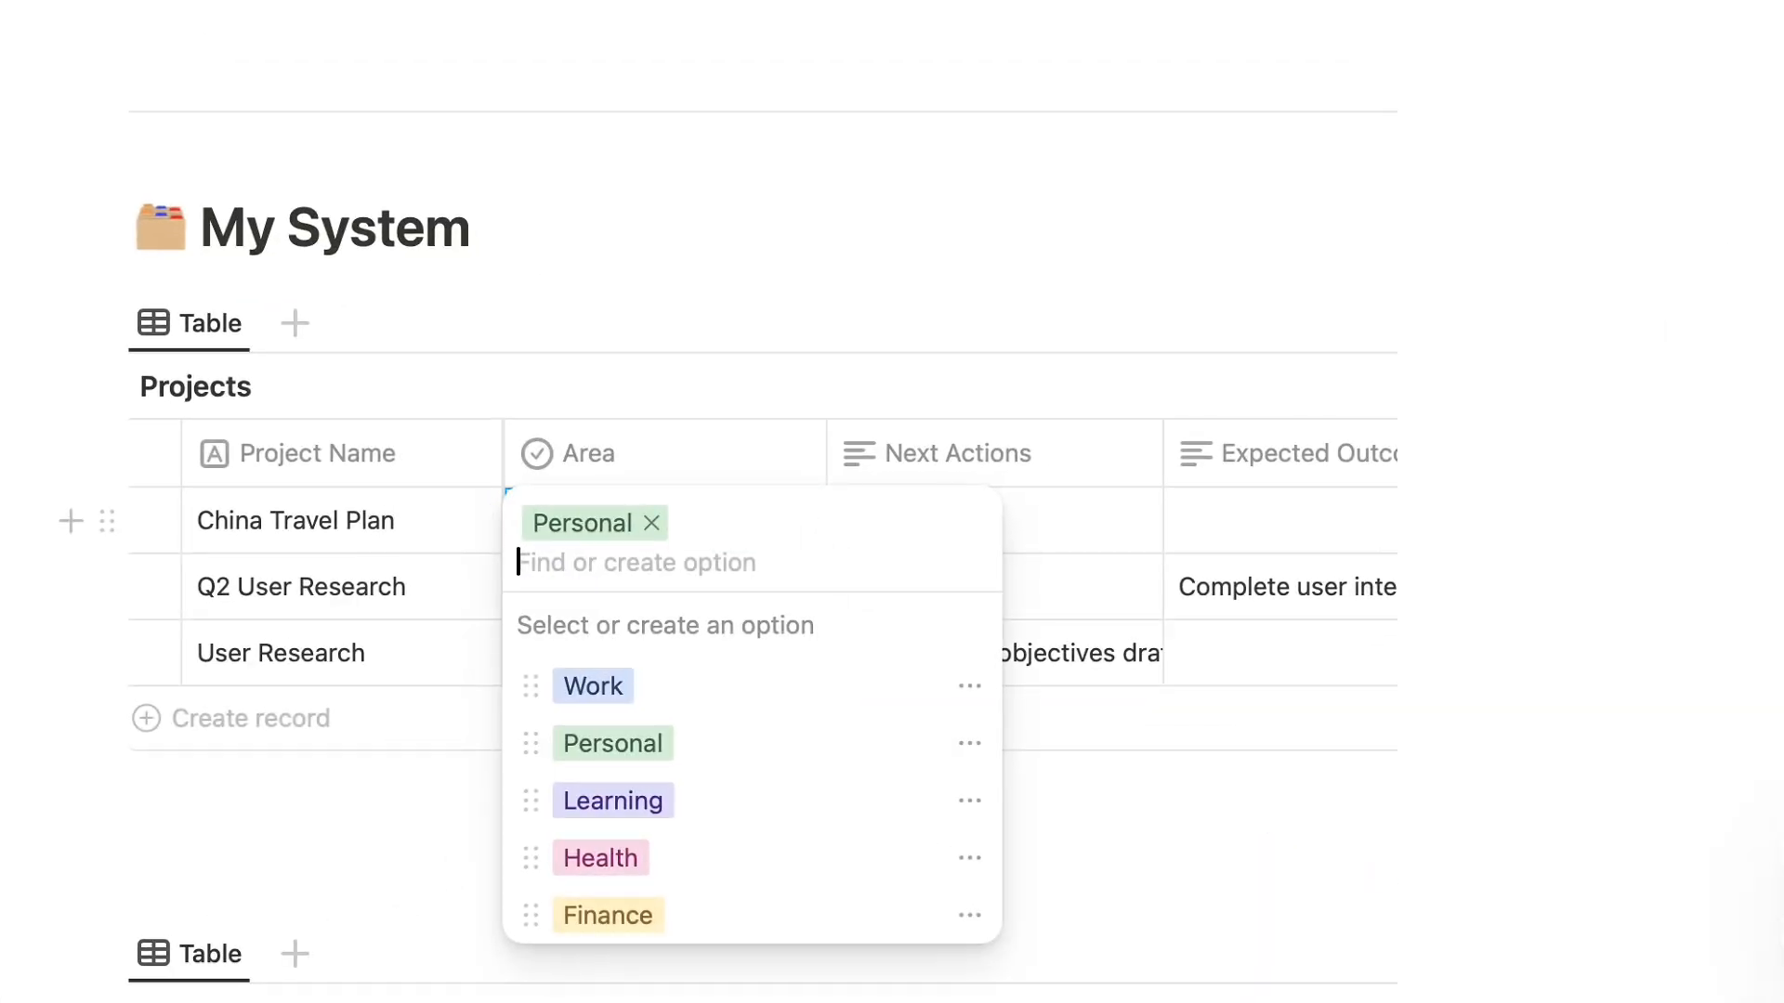
{"action": "left_click", "coordinate": [1068, 521]}
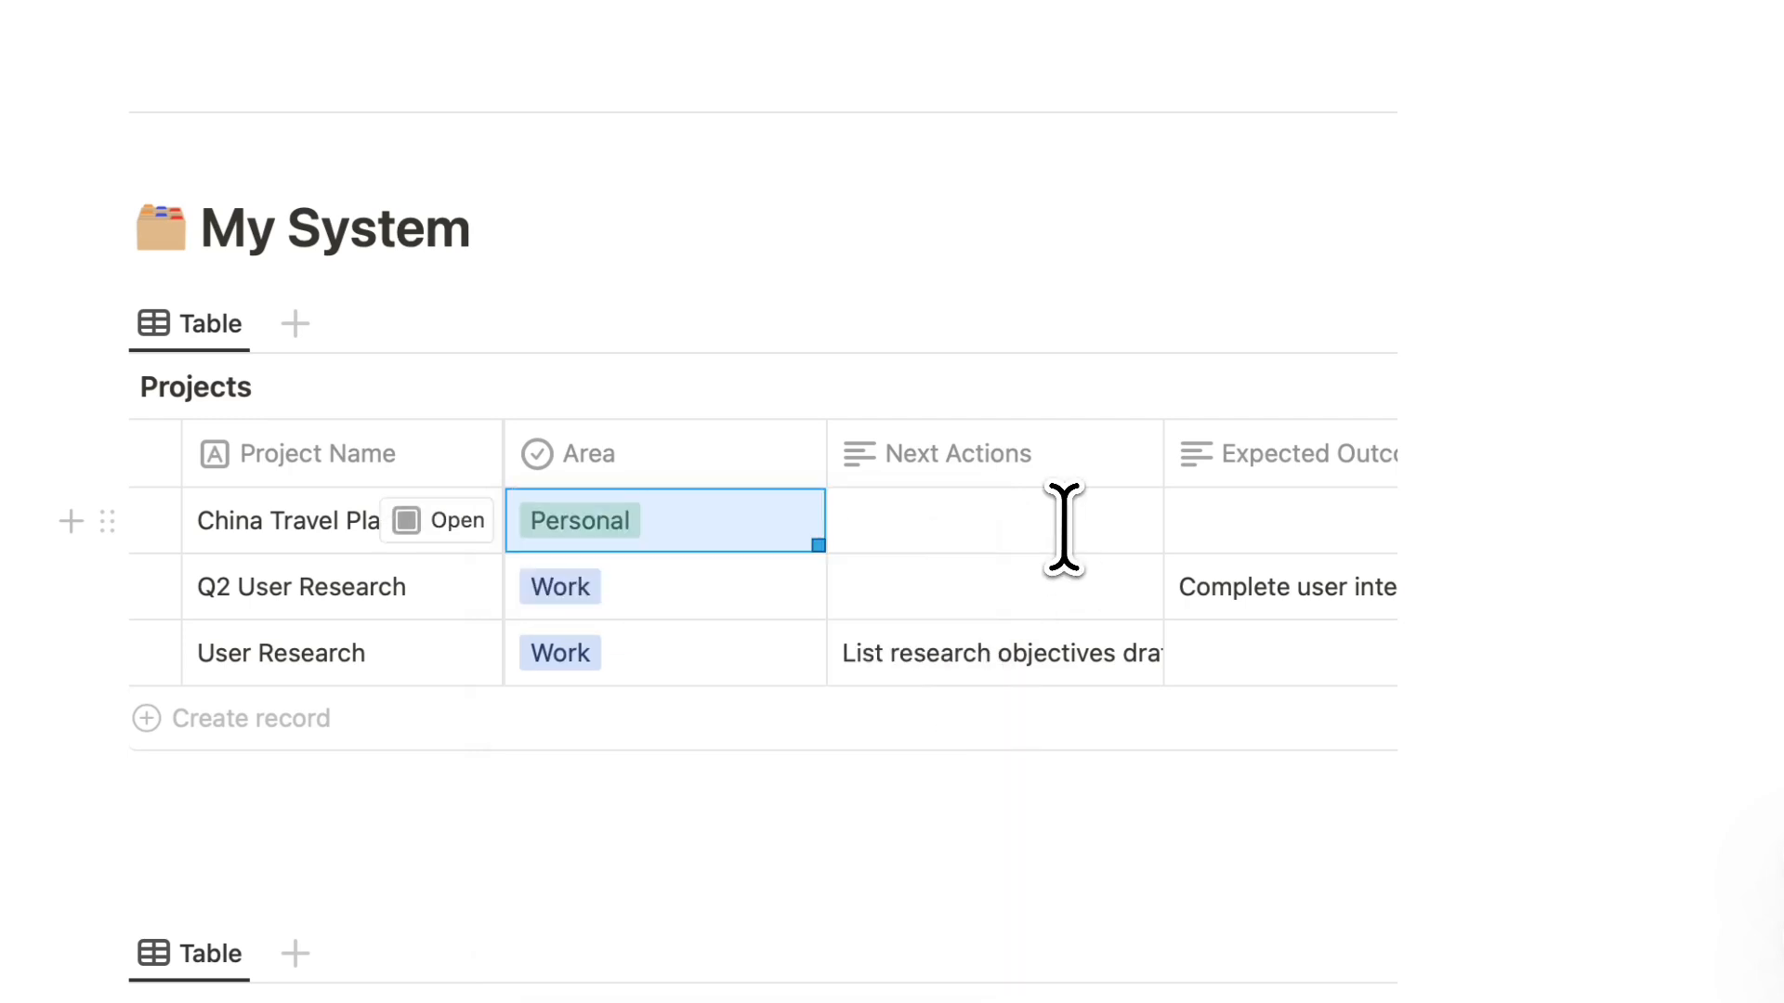
{"action": "left_click", "coordinate": [1068, 521]}
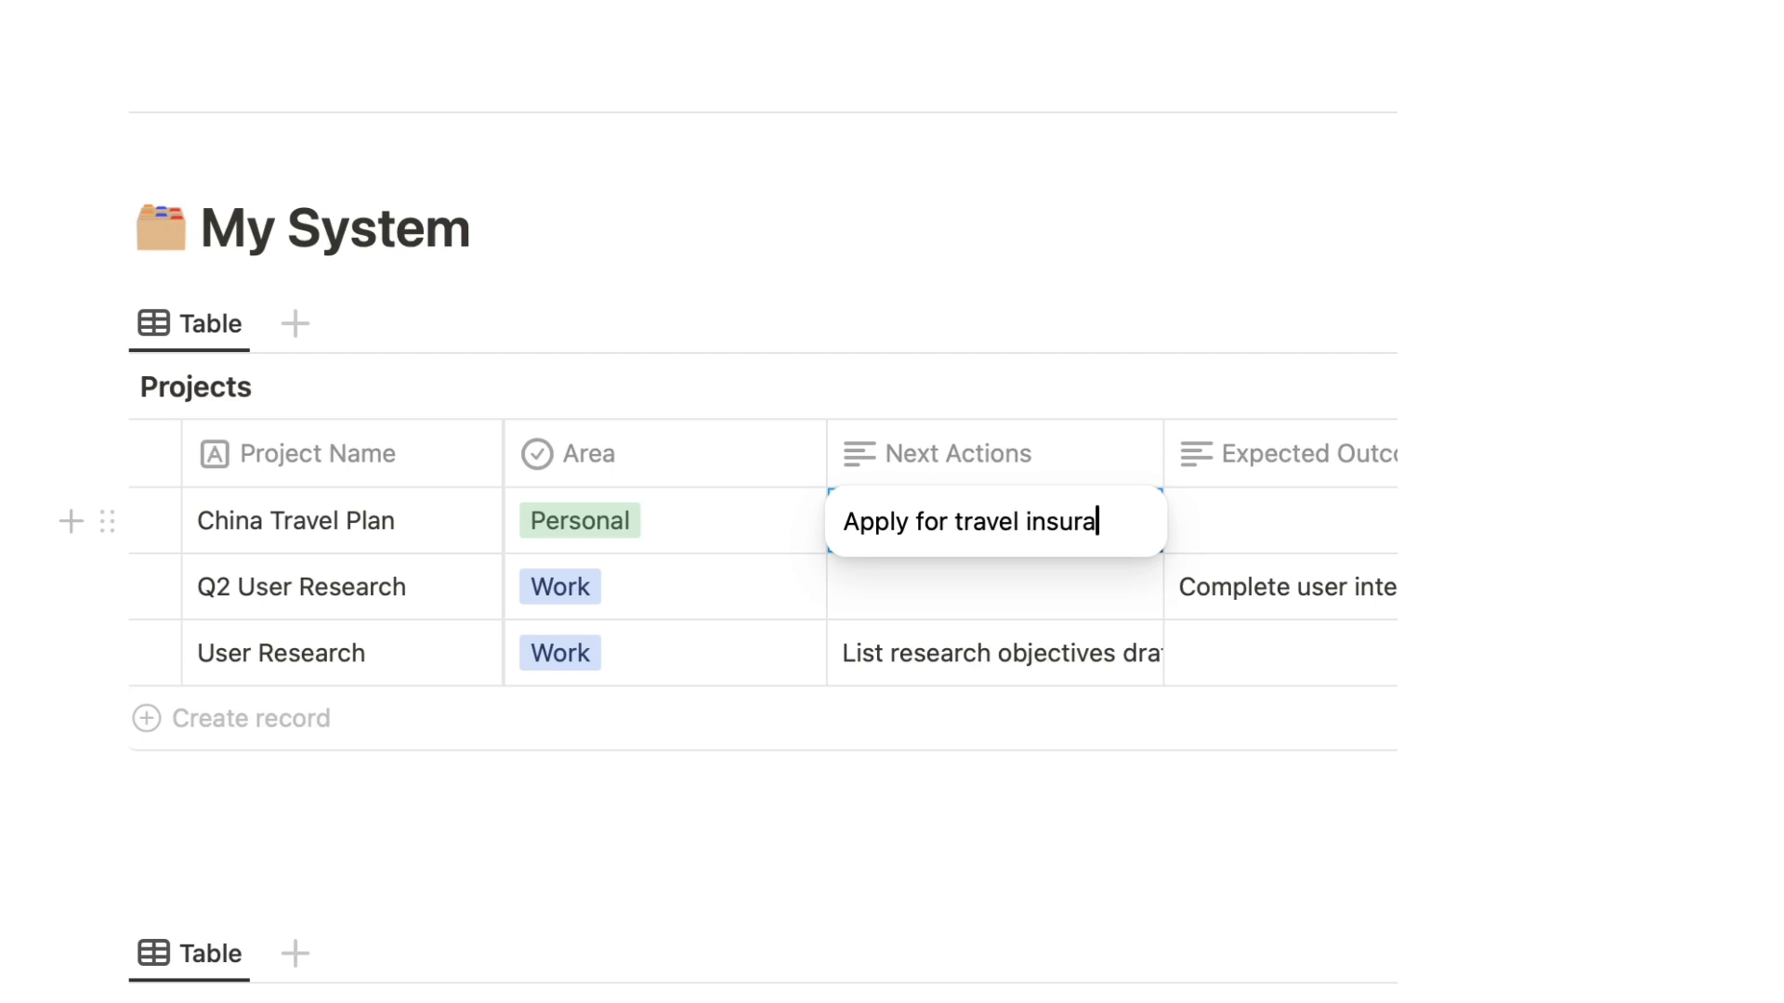
{"action": "key", "text": "Escape"}
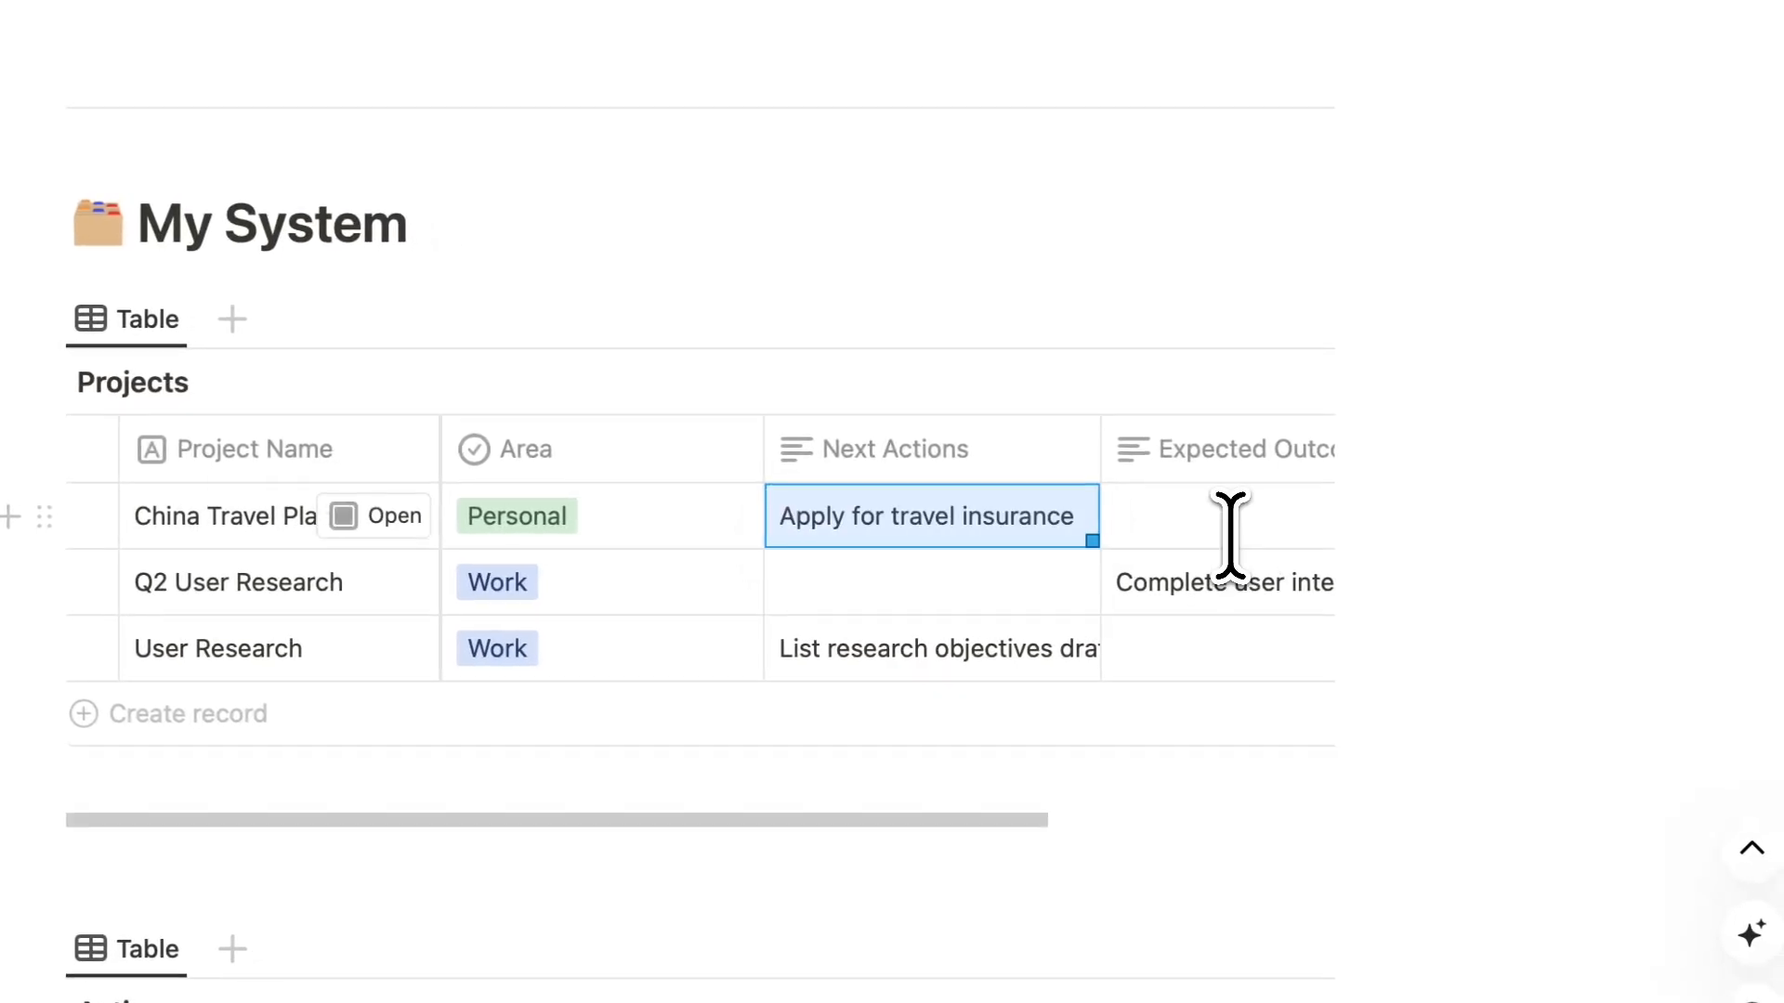
Set the Expected Outcome of the "China Travel Plan" project to "All bookings confirmed"
{"action": "scroll", "coordinate": [1244, 520], "scroll_direction": "right", "scroll_amount": 5}
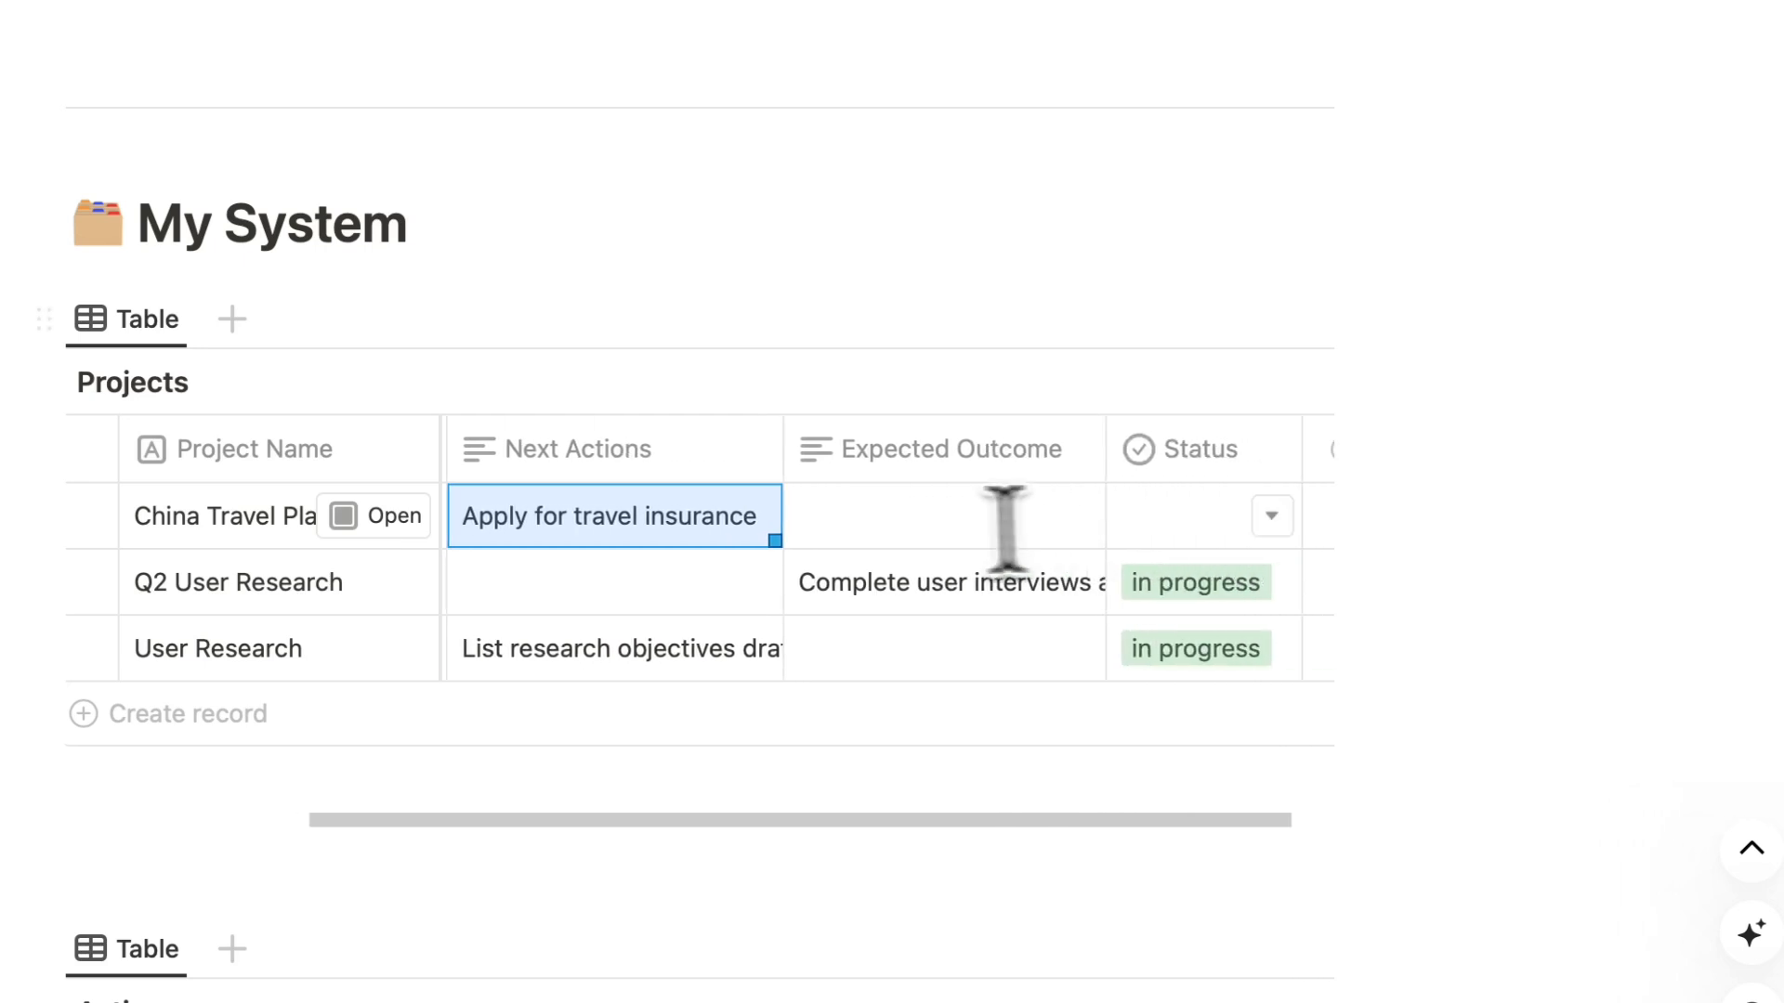
{"action": "left_click", "coordinate": [912, 520]}
{"action": "left_click", "coordinate": [911, 520]}
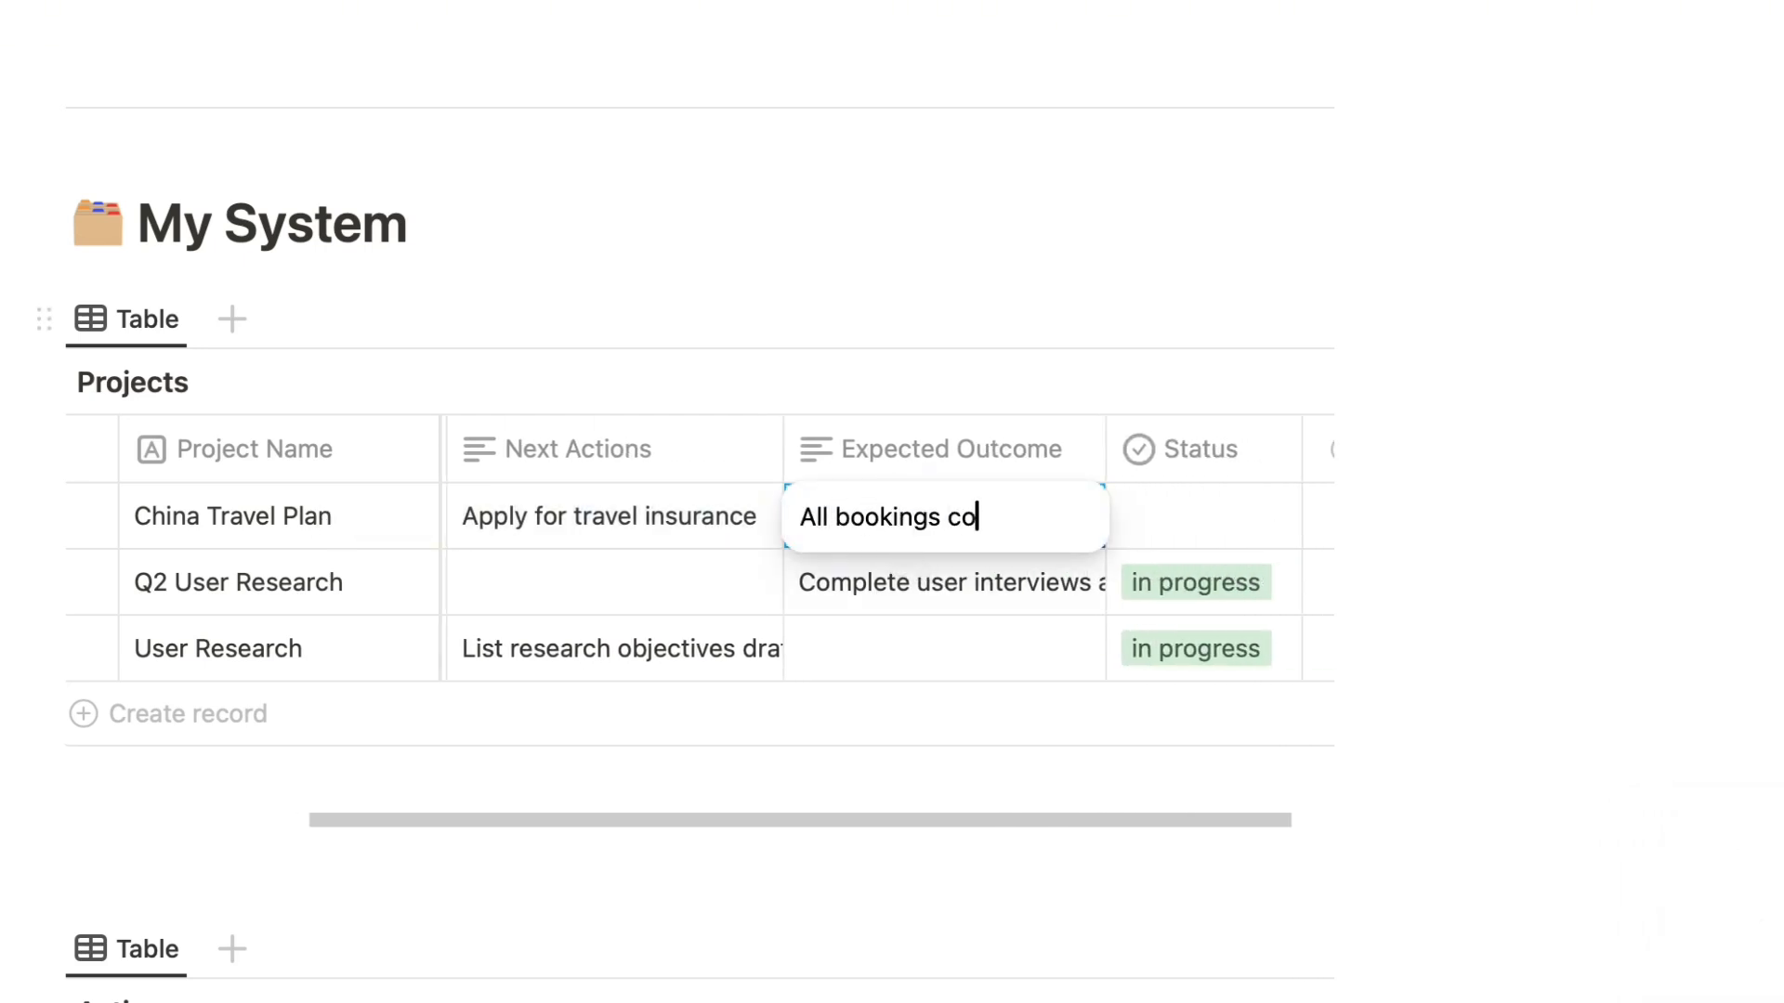
{"action": "left_click", "coordinate": [1464, 542]}
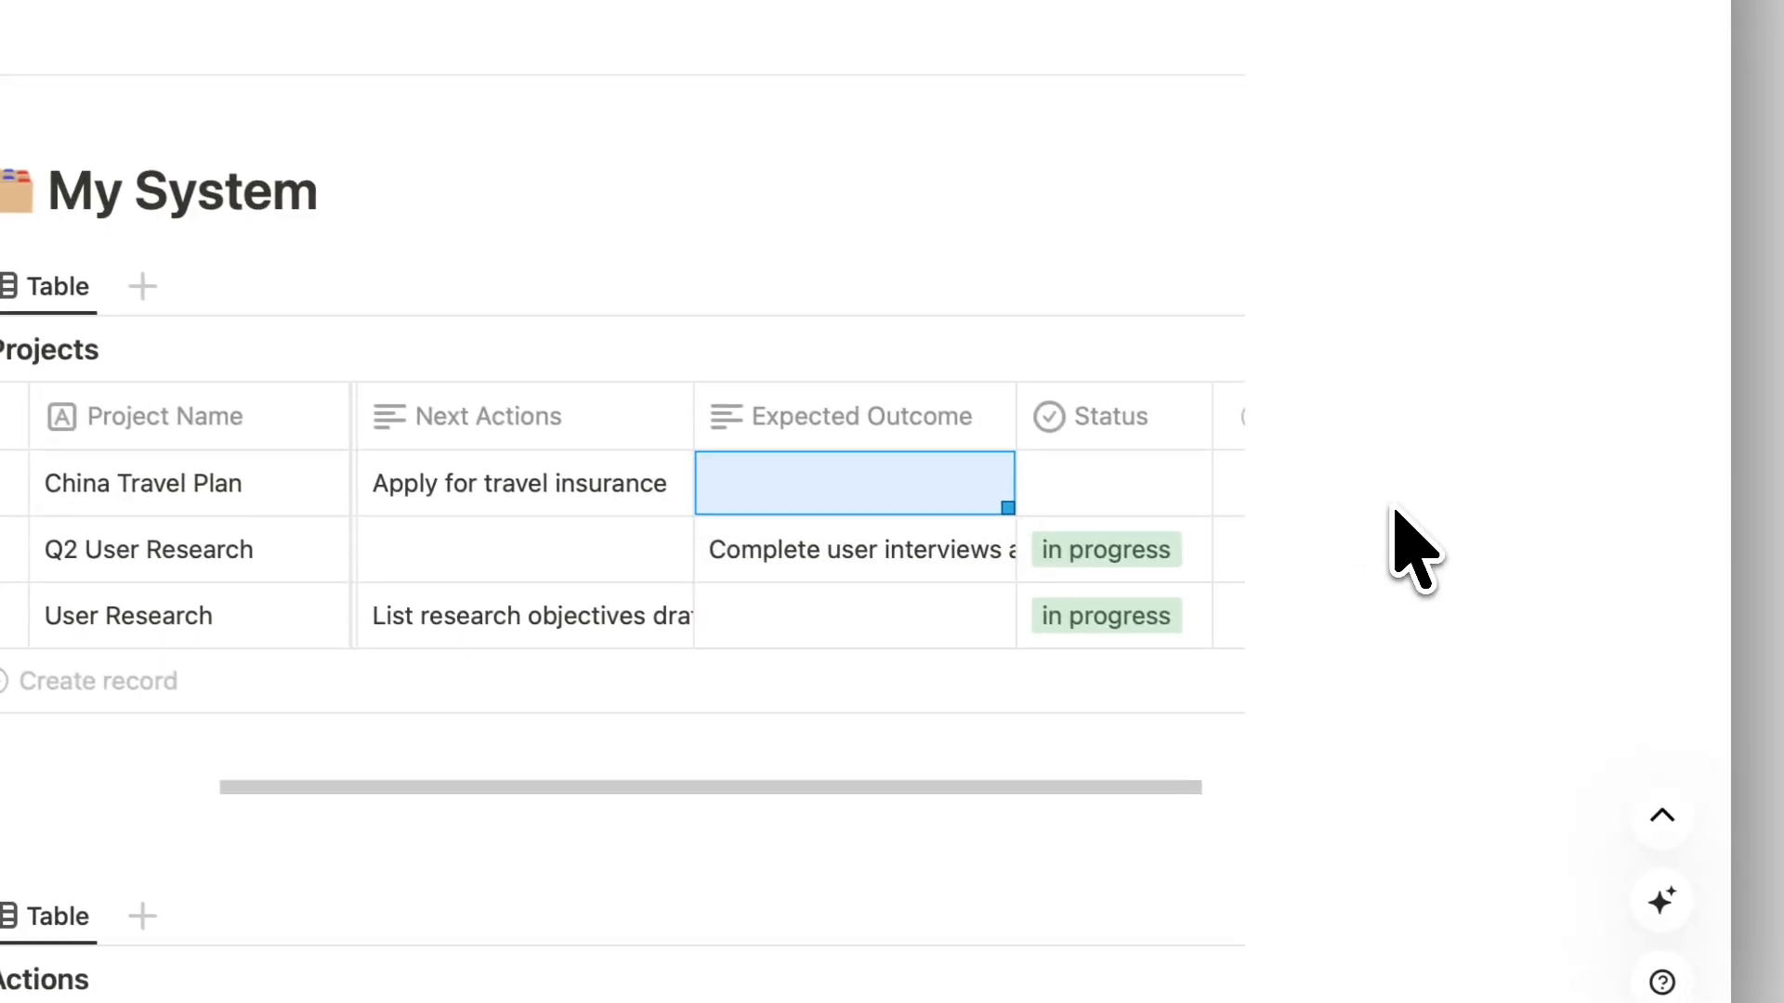
{"action": "left_click", "coordinate": [1394, 523]}
{"action": "scroll", "coordinate": [1154, 518], "scroll_direction": "right", "scroll_amount": 2}
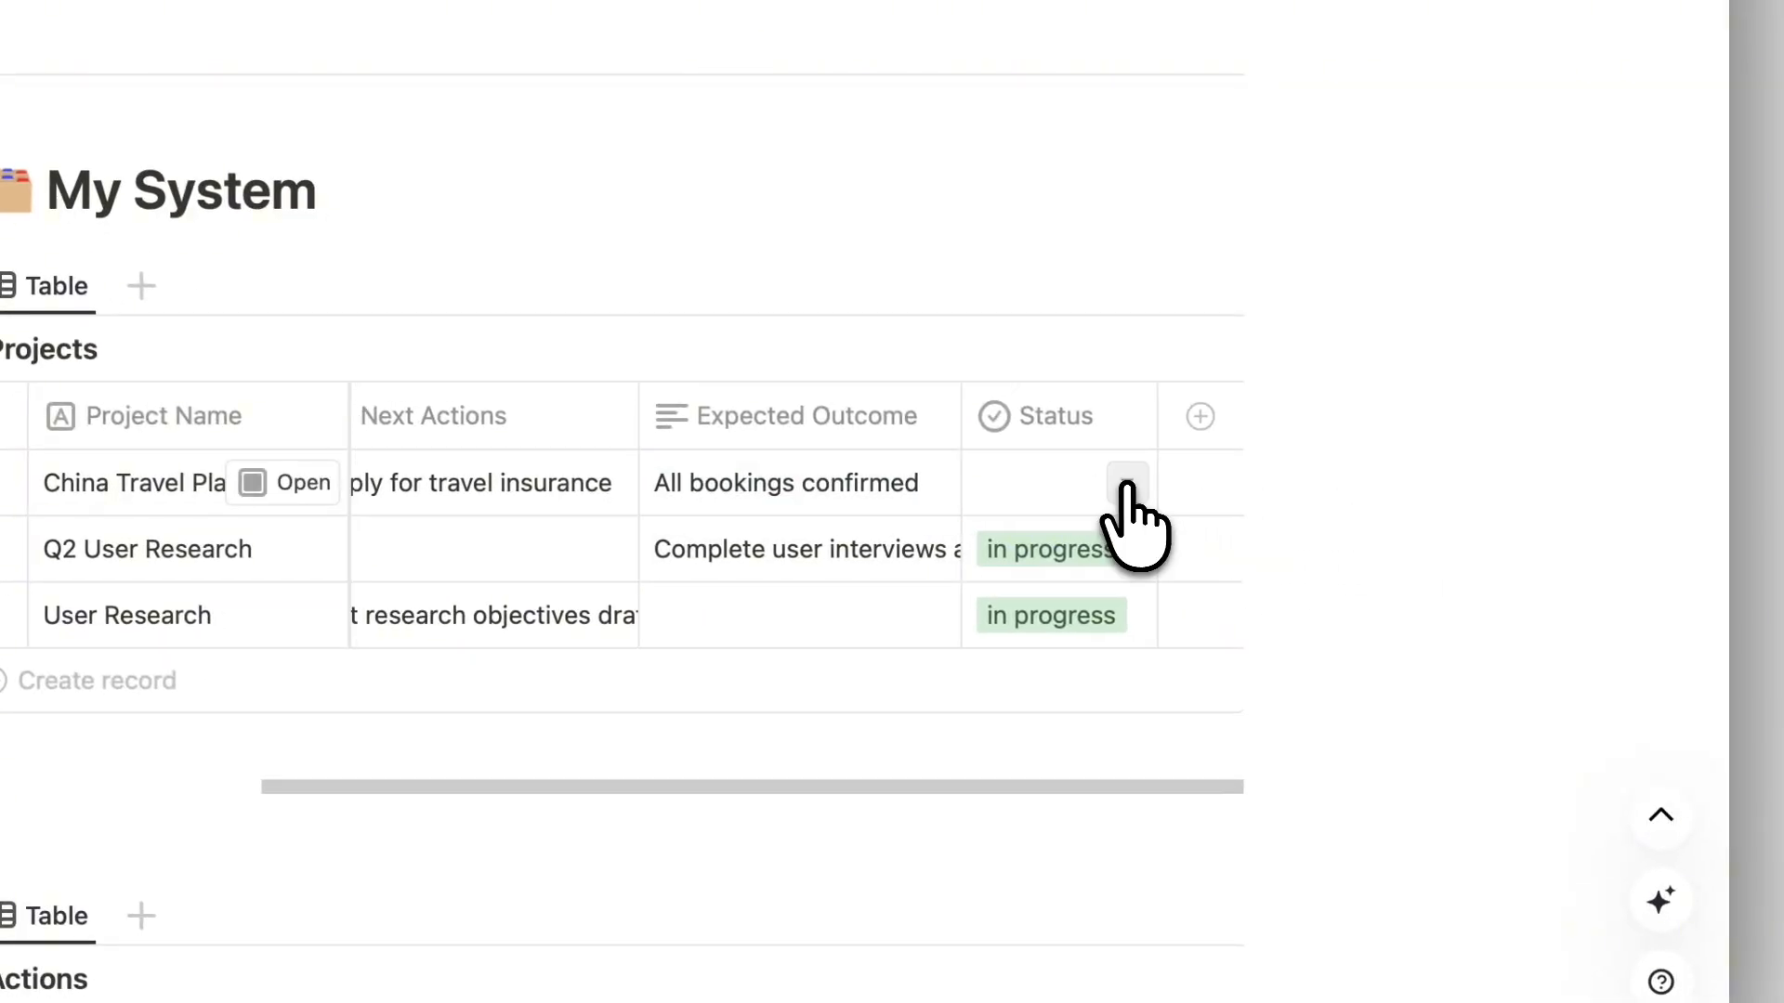
Set the Status of the "China Travel Plan" project to "in progress"
{"action": "left_click", "coordinate": [1127, 485]}
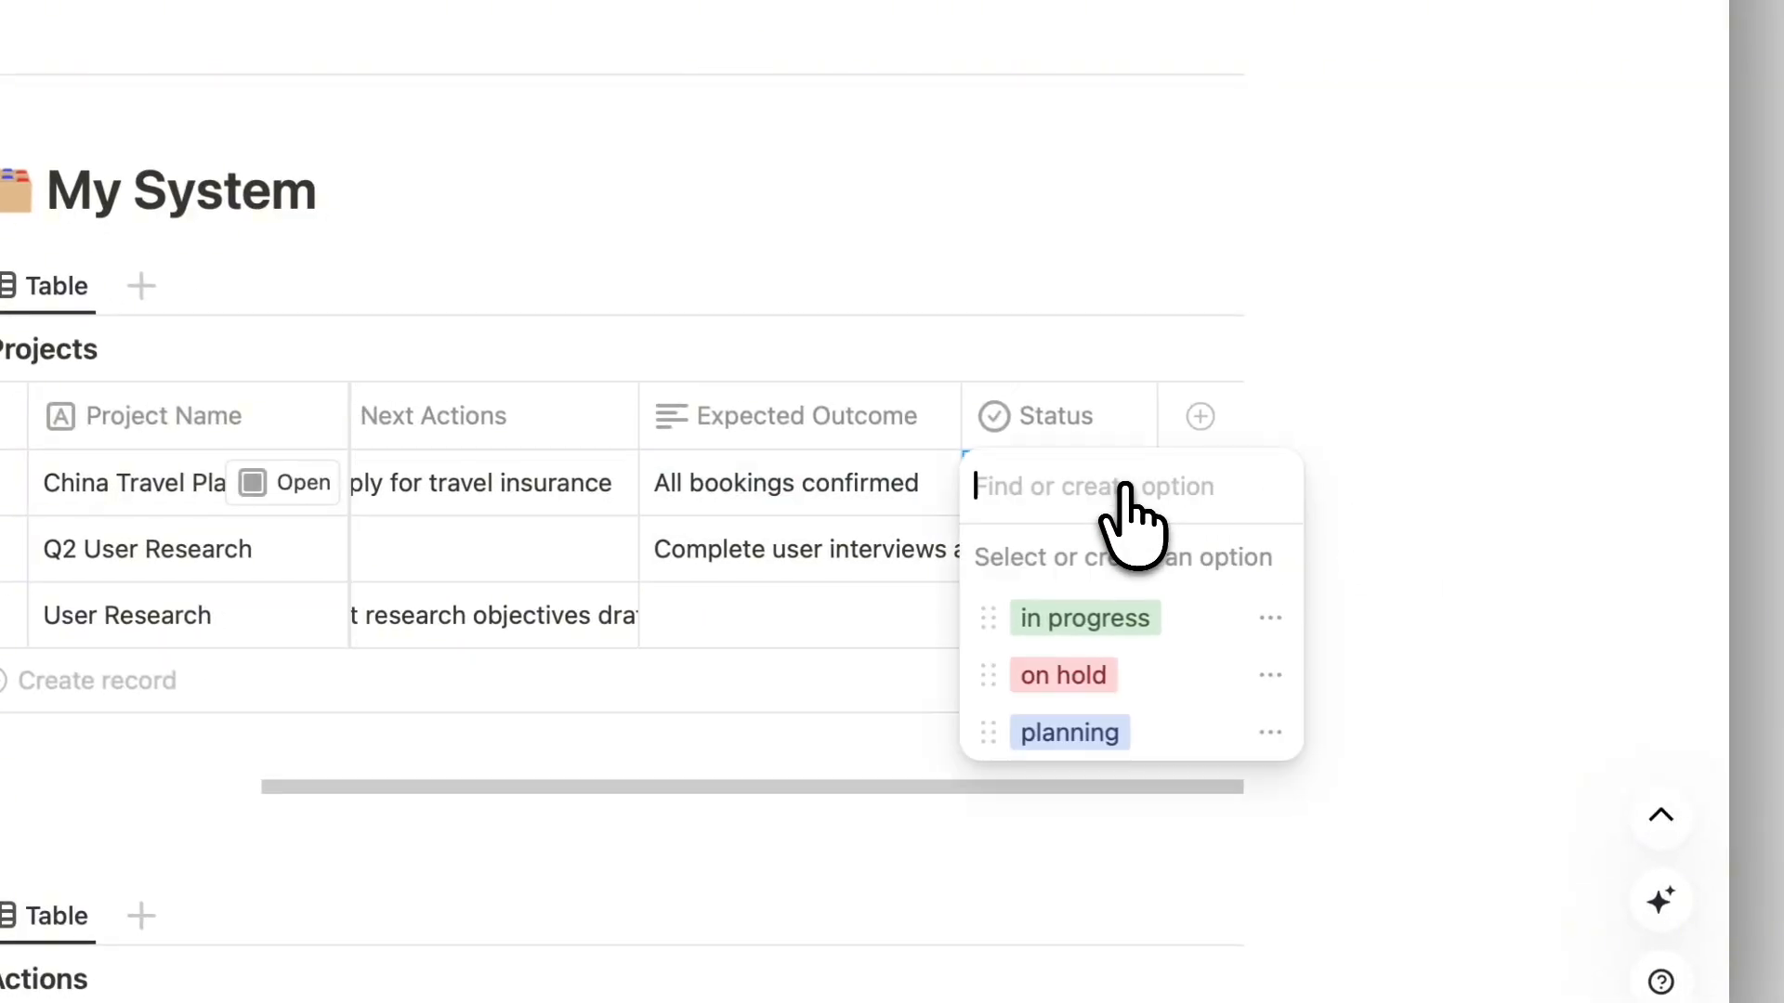
{"action": "left_click", "coordinate": [1176, 615]}
{"action": "left_click", "coordinate": [1428, 471]}
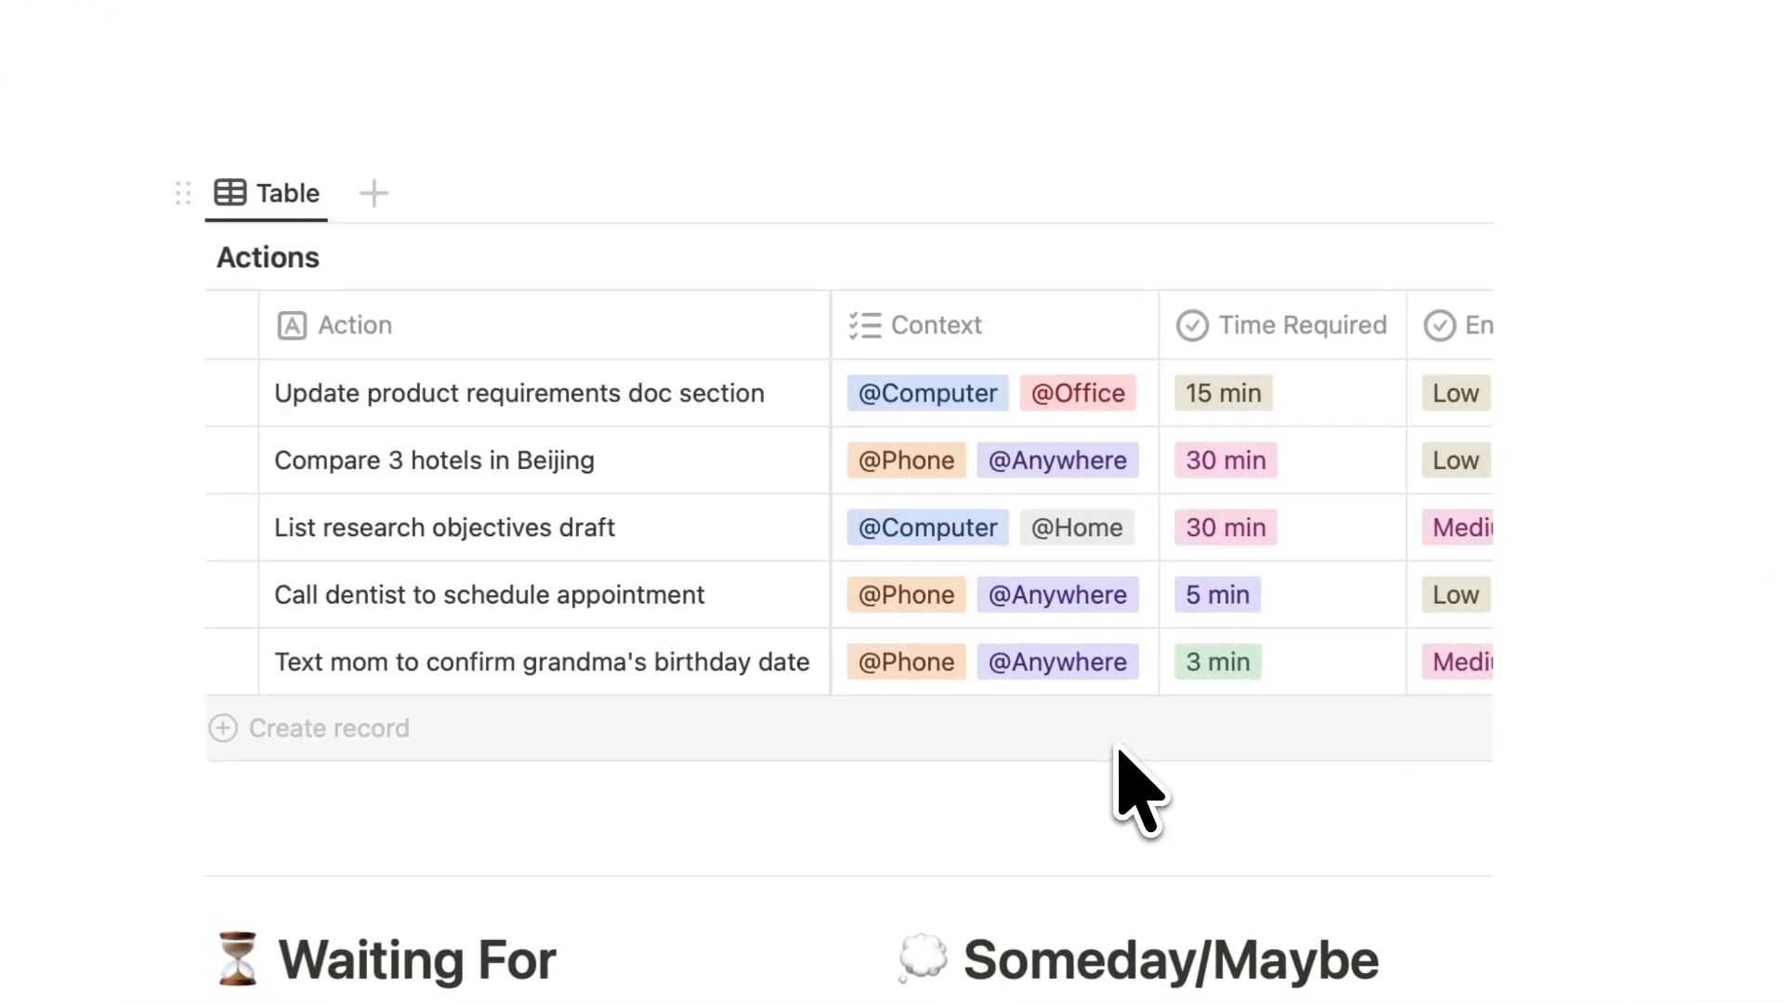
{"action": "left_click", "coordinate": [692, 693]}
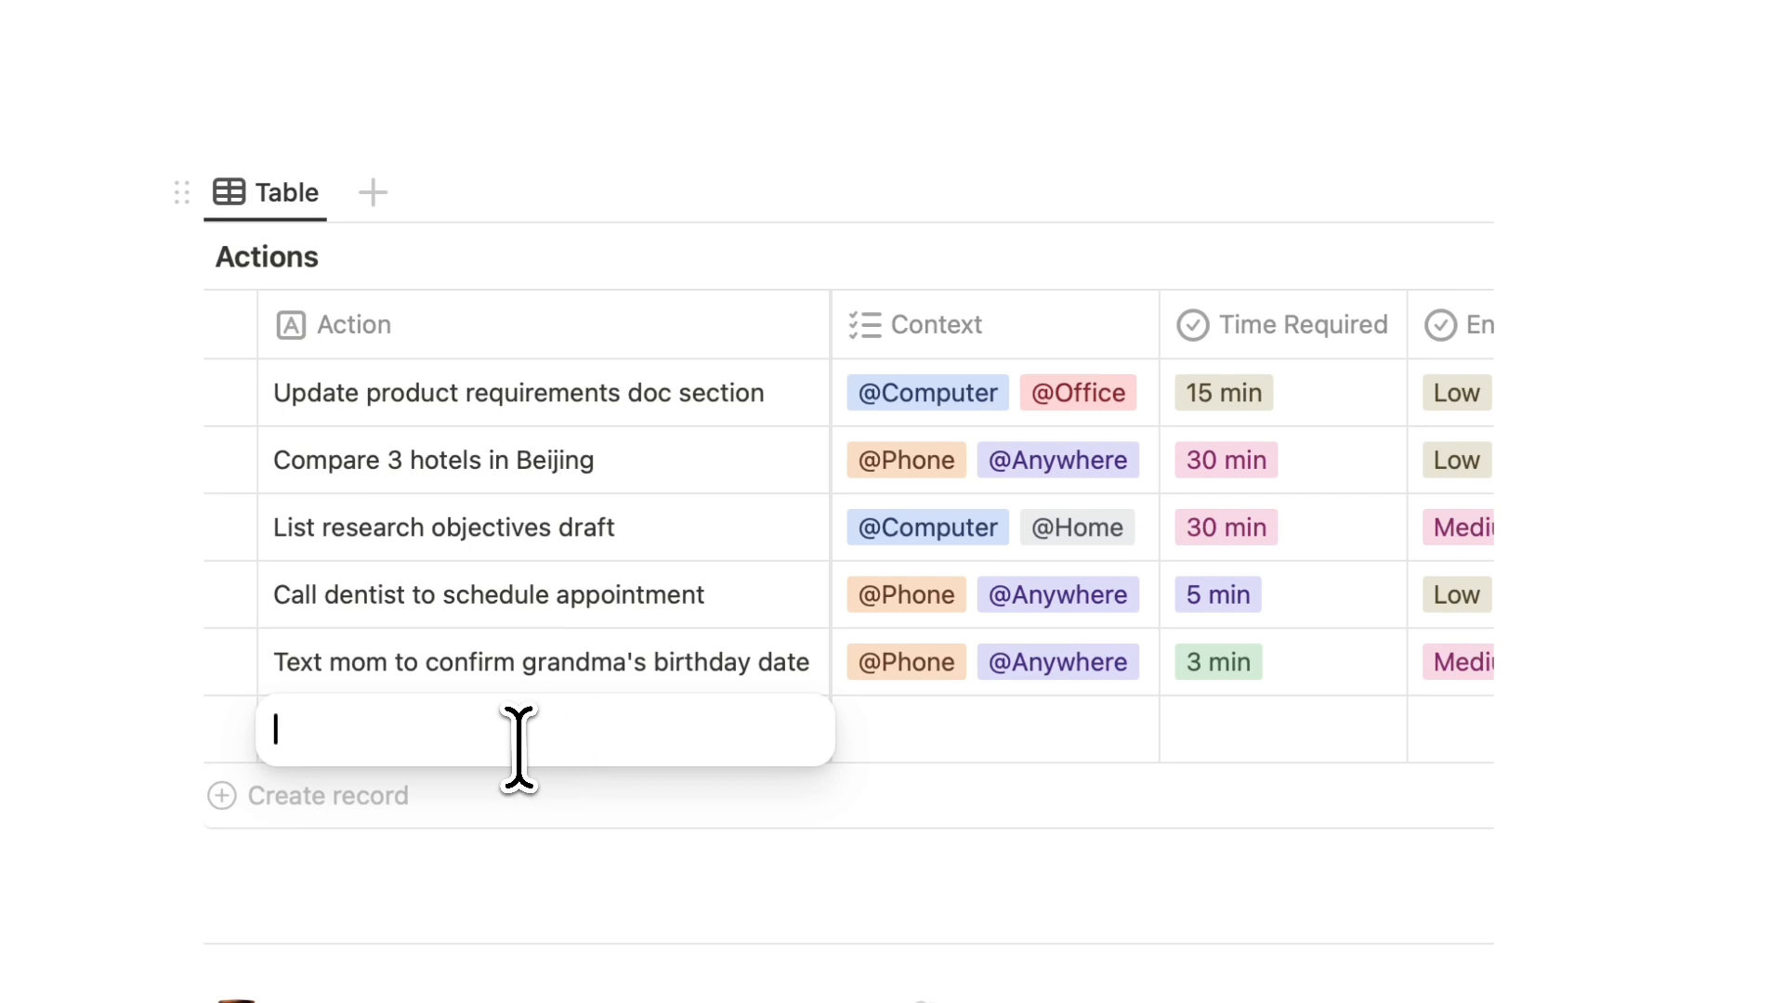
{"action": "type", "text": "Buy milk"}
{"action": "key", "text": "Return"}
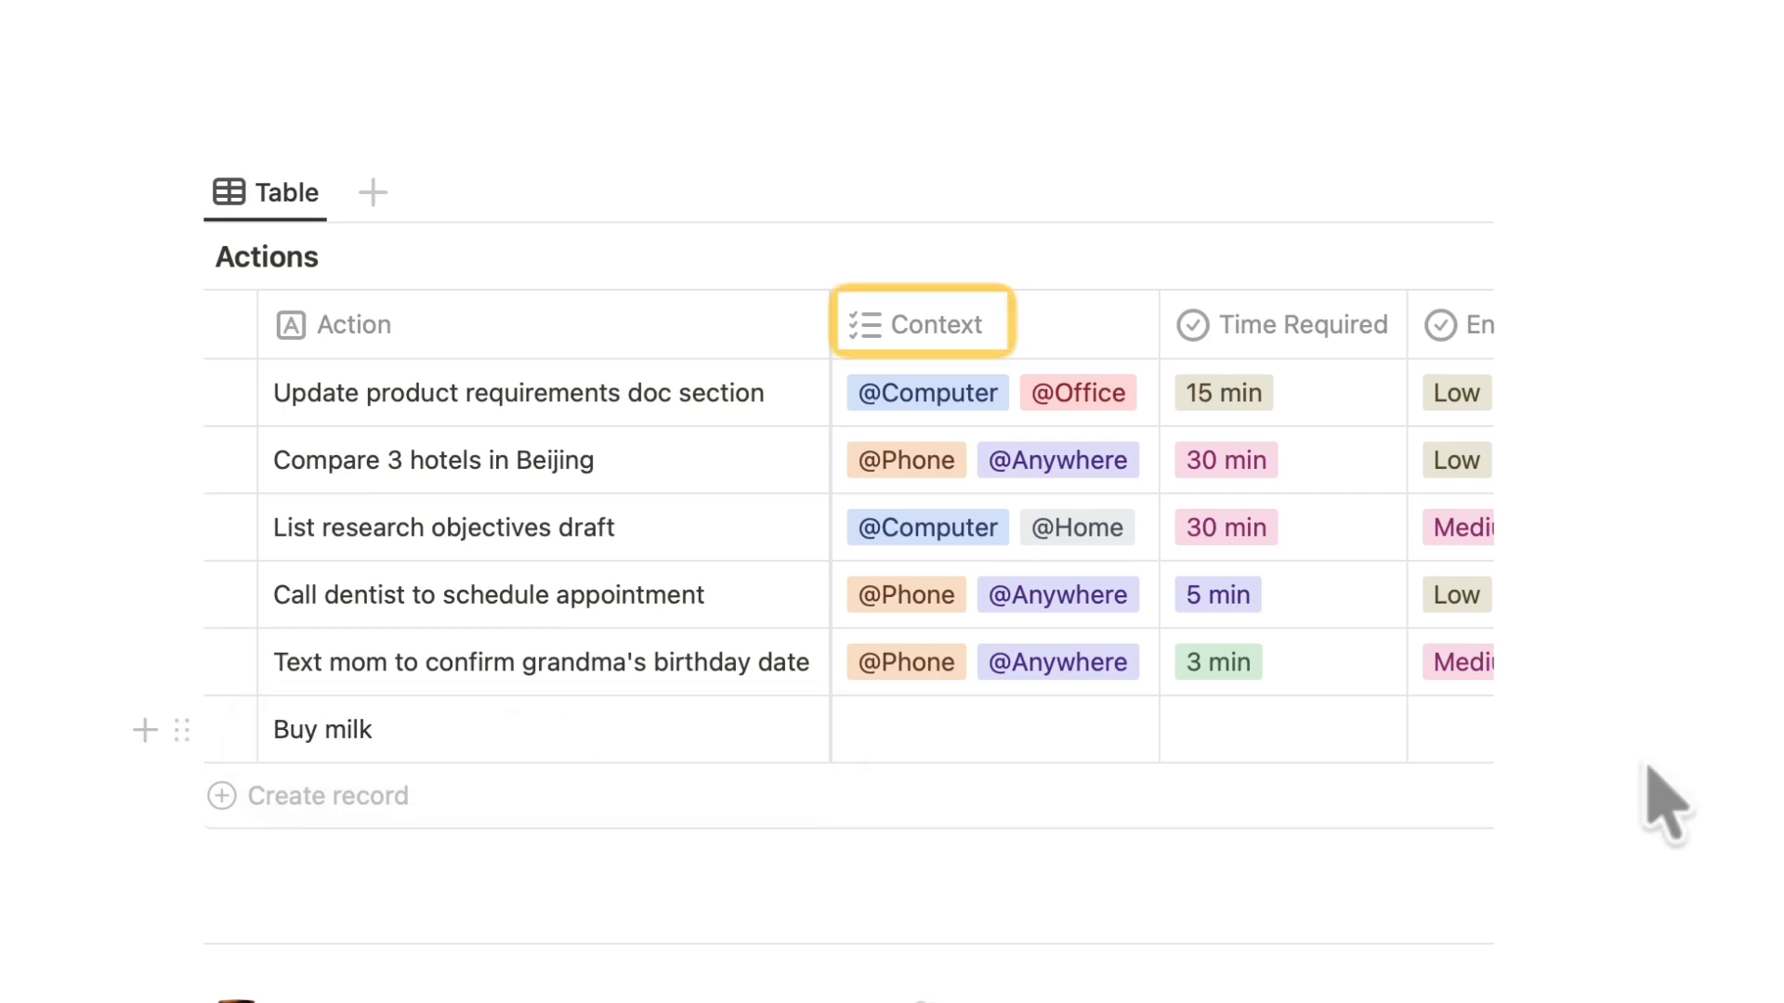
{"action": "left_click", "coordinate": [1142, 734]}
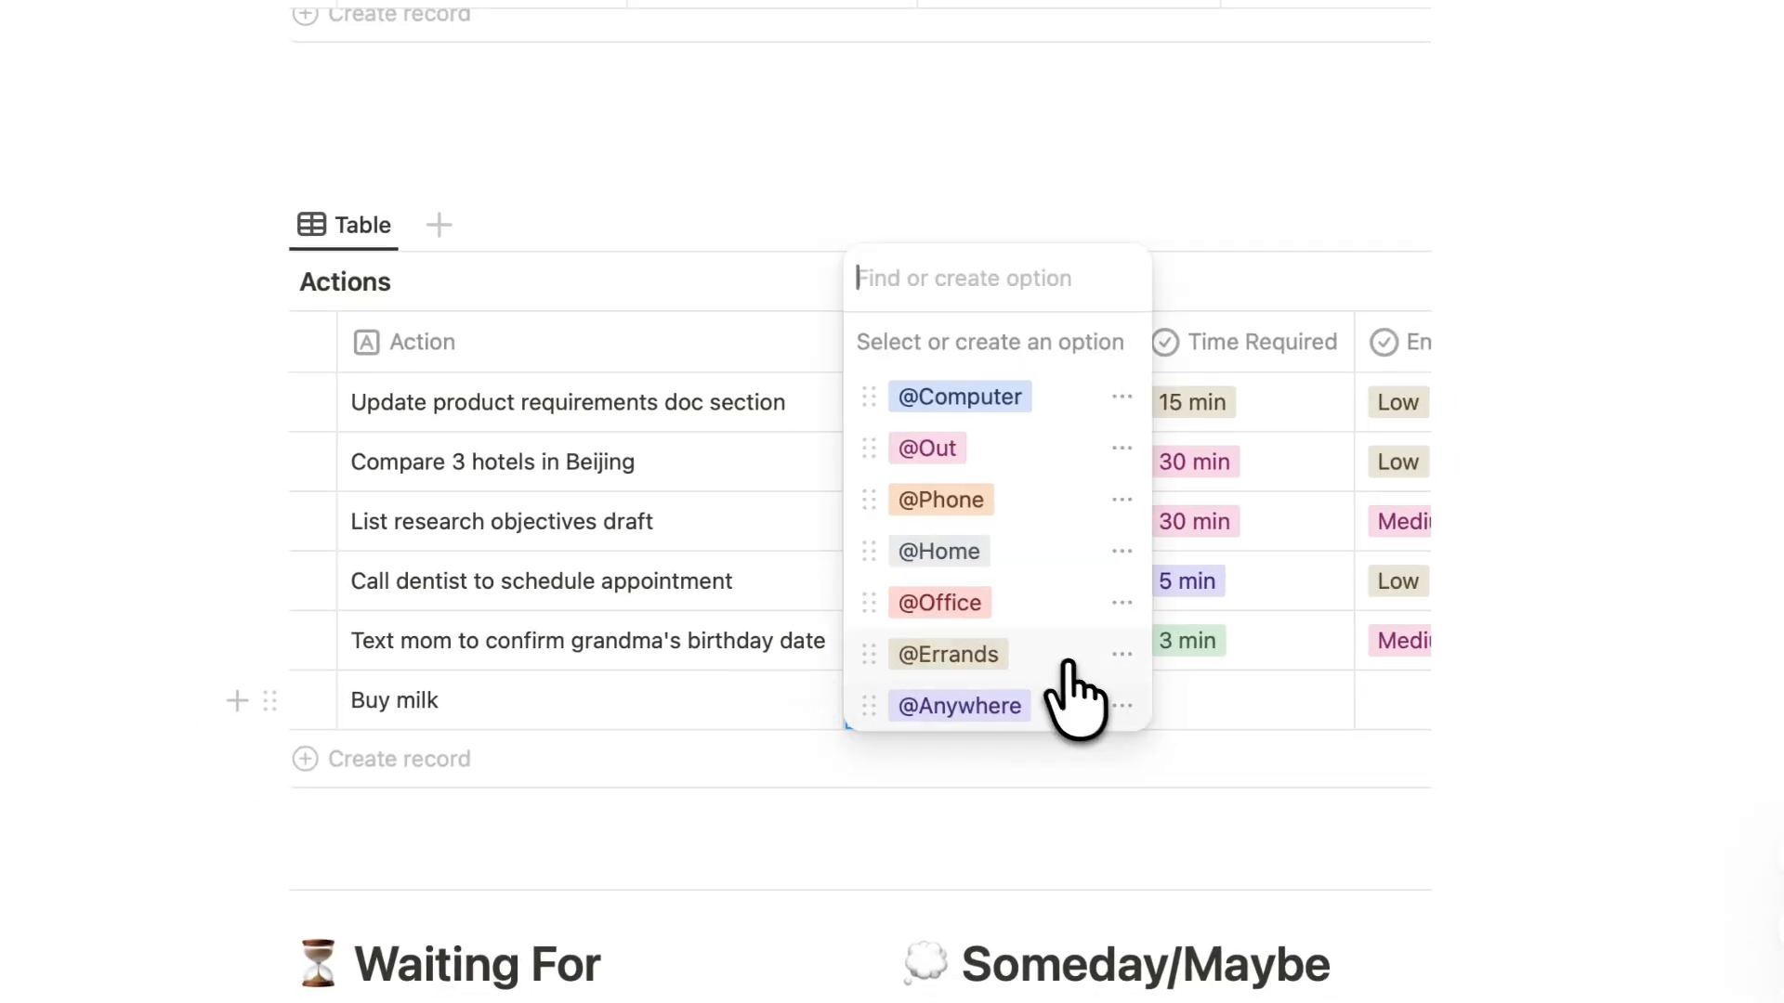
{"action": "left_click", "coordinate": [1069, 659]}
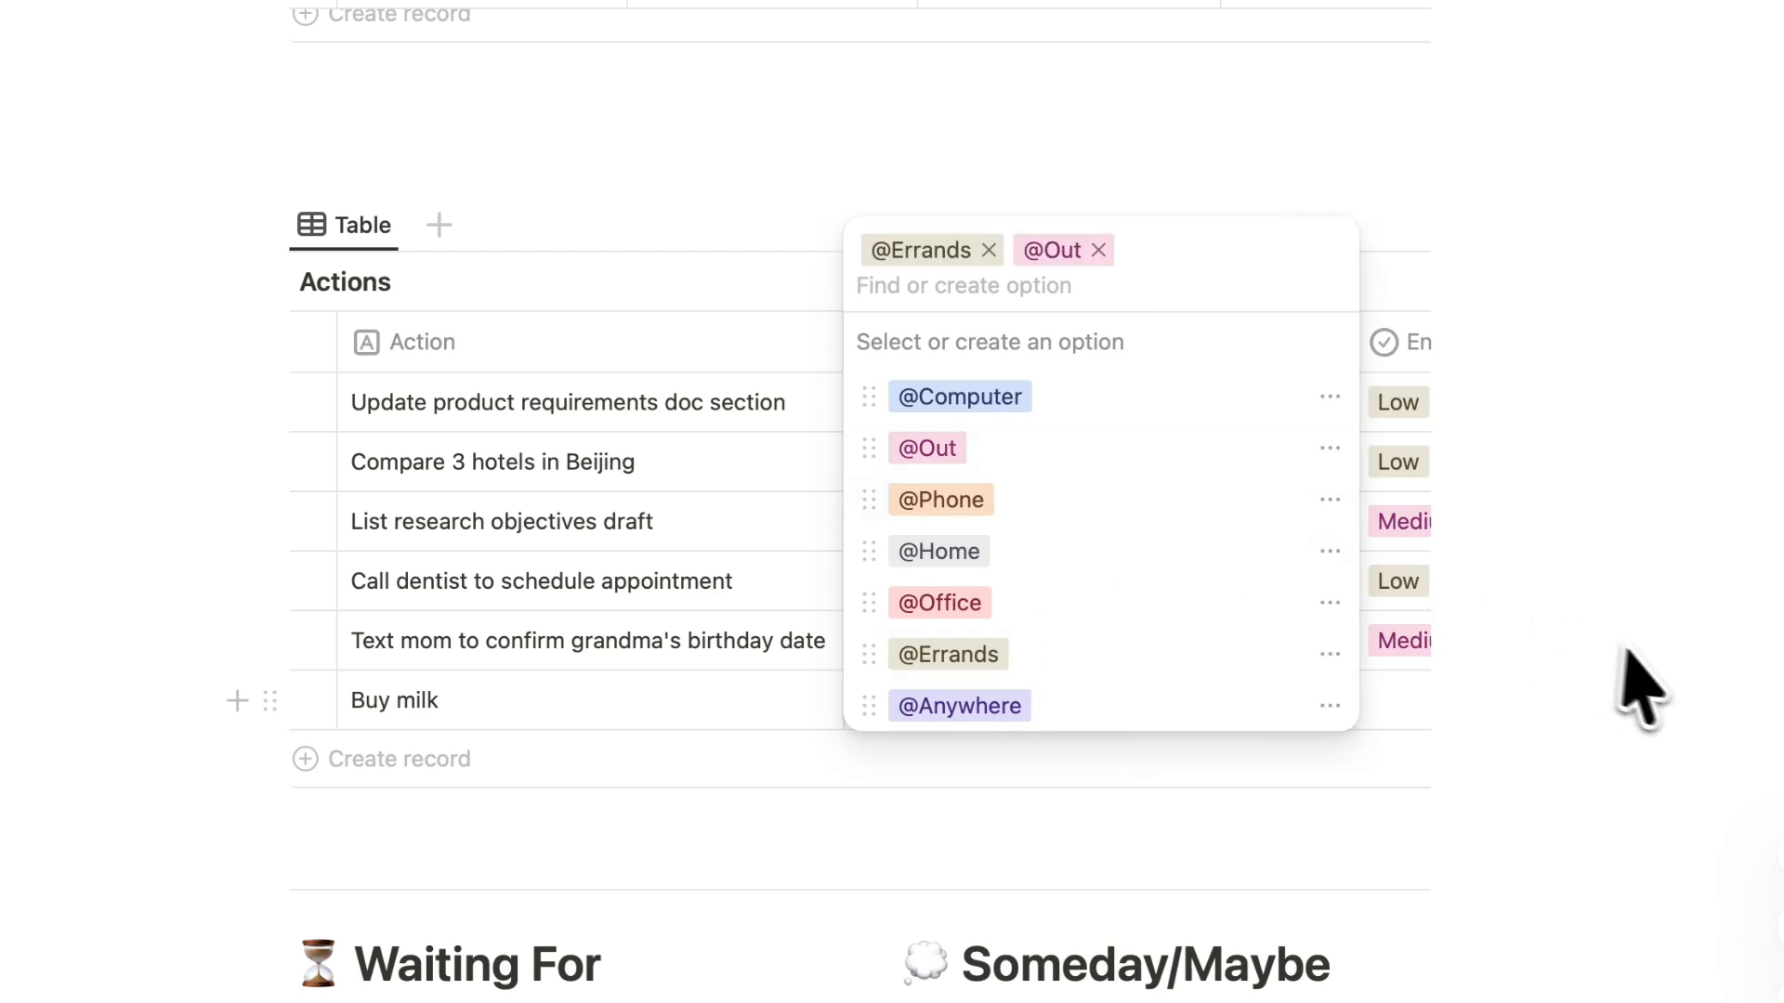
{"action": "key", "text": "Escape"}
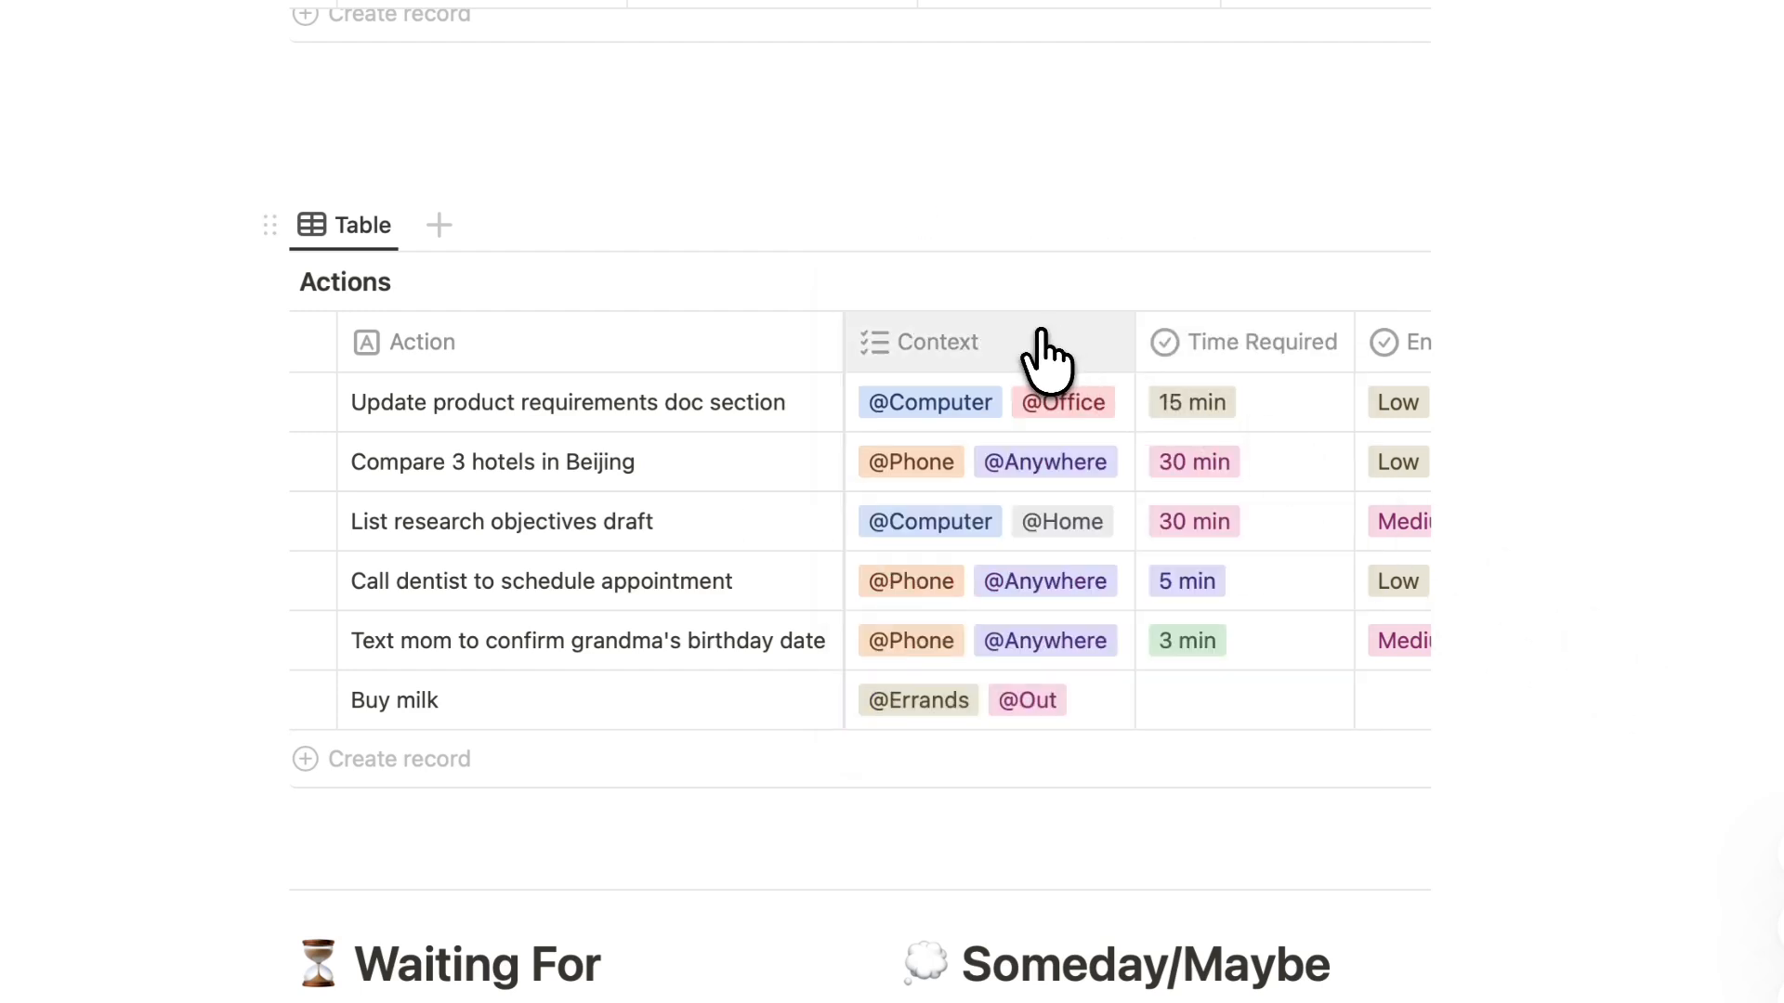
{"action": "left_click", "coordinate": [1033, 340]}
{"action": "left_click", "coordinate": [1022, 814]}
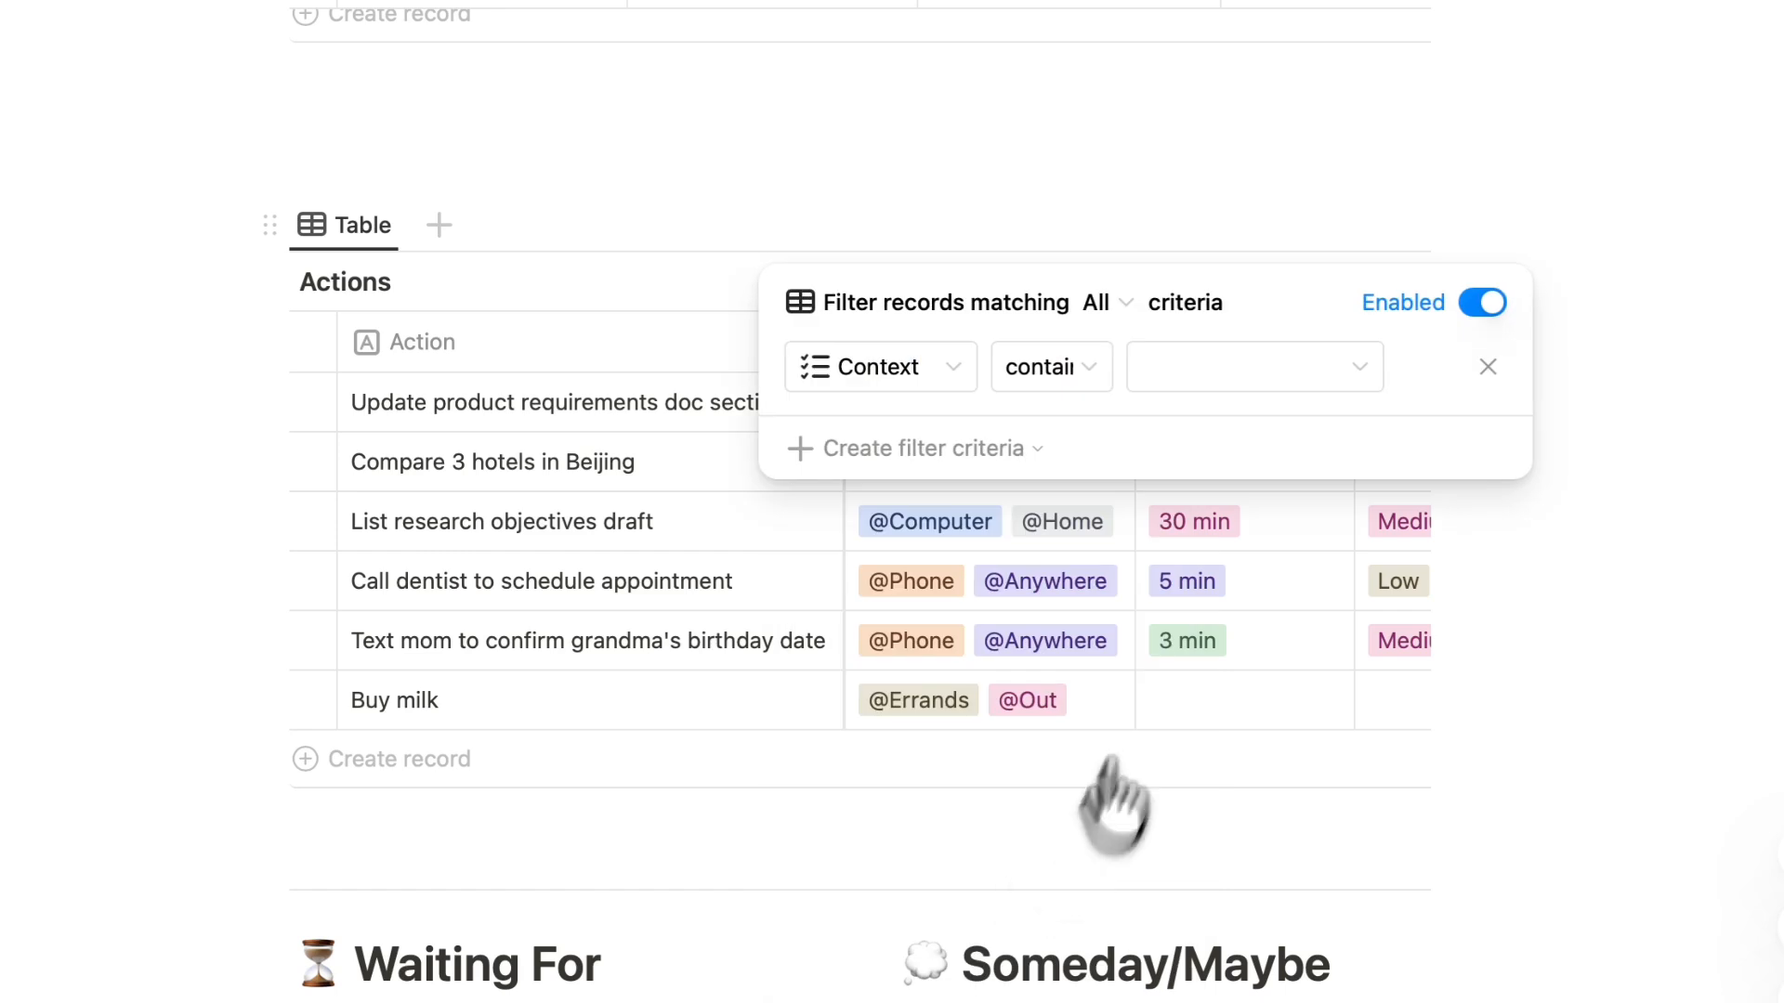
{"action": "left_click", "coordinate": [1349, 366]}
{"action": "left_click", "coordinate": [1301, 509]}
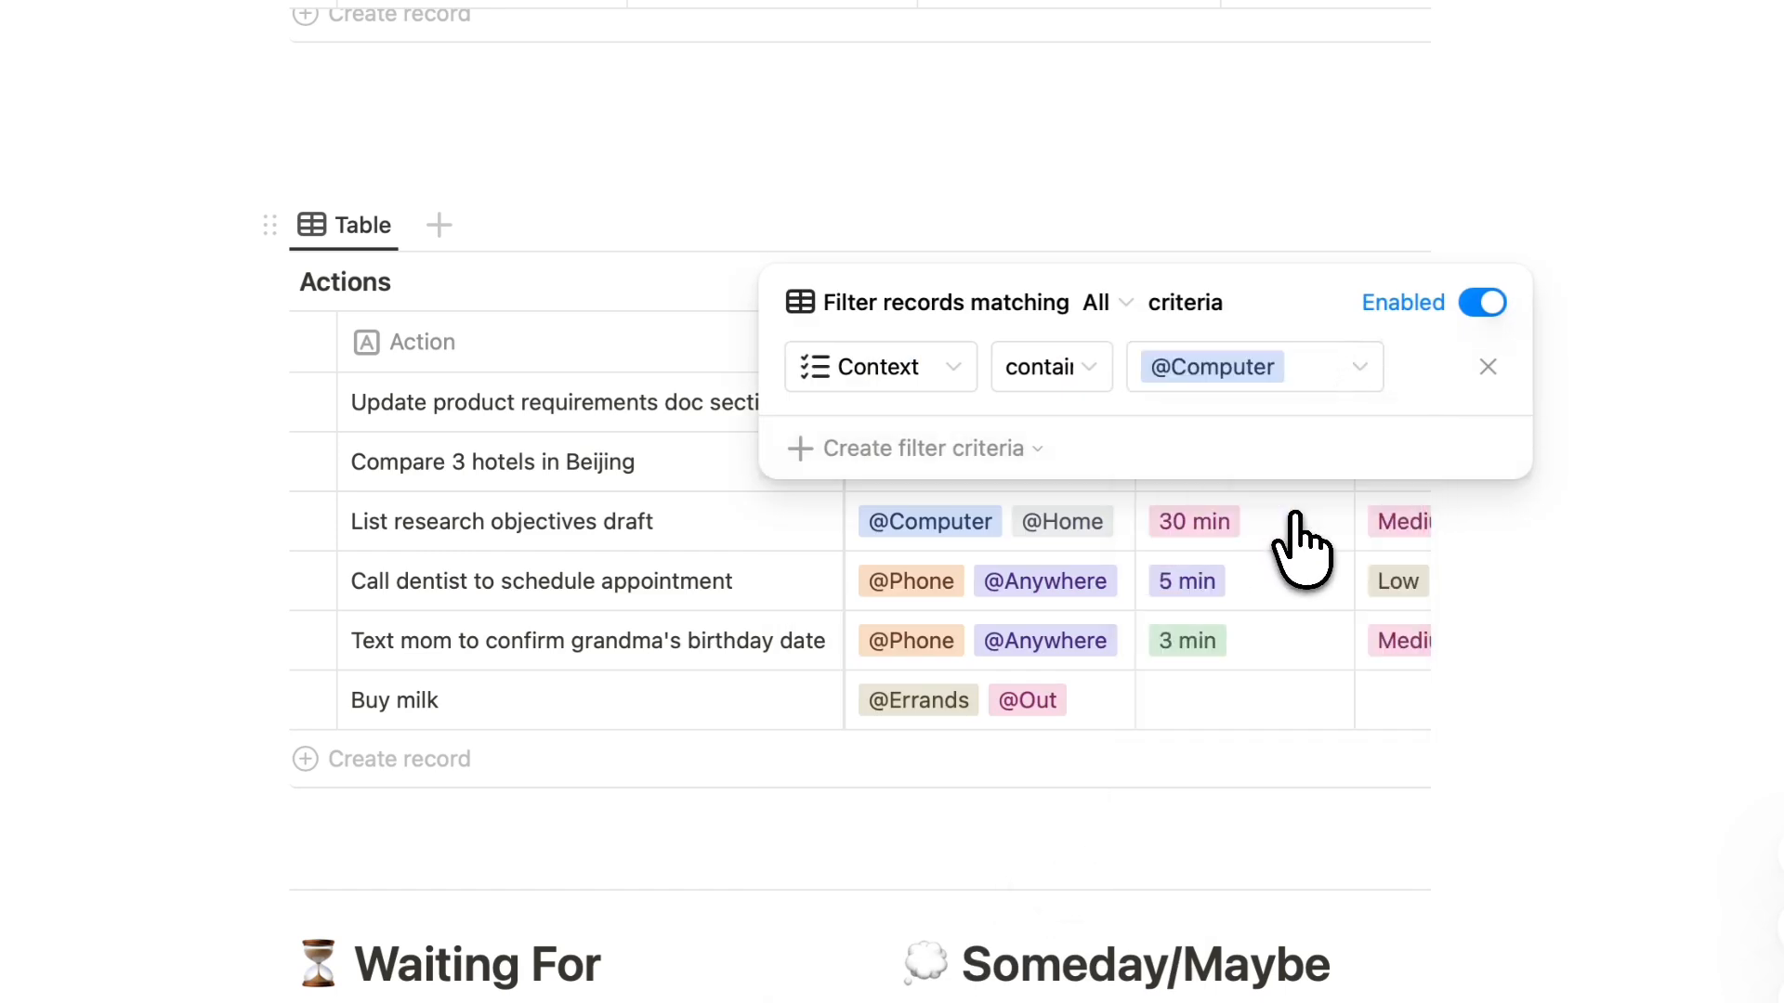
{"action": "left_click", "coordinate": [1658, 465]}
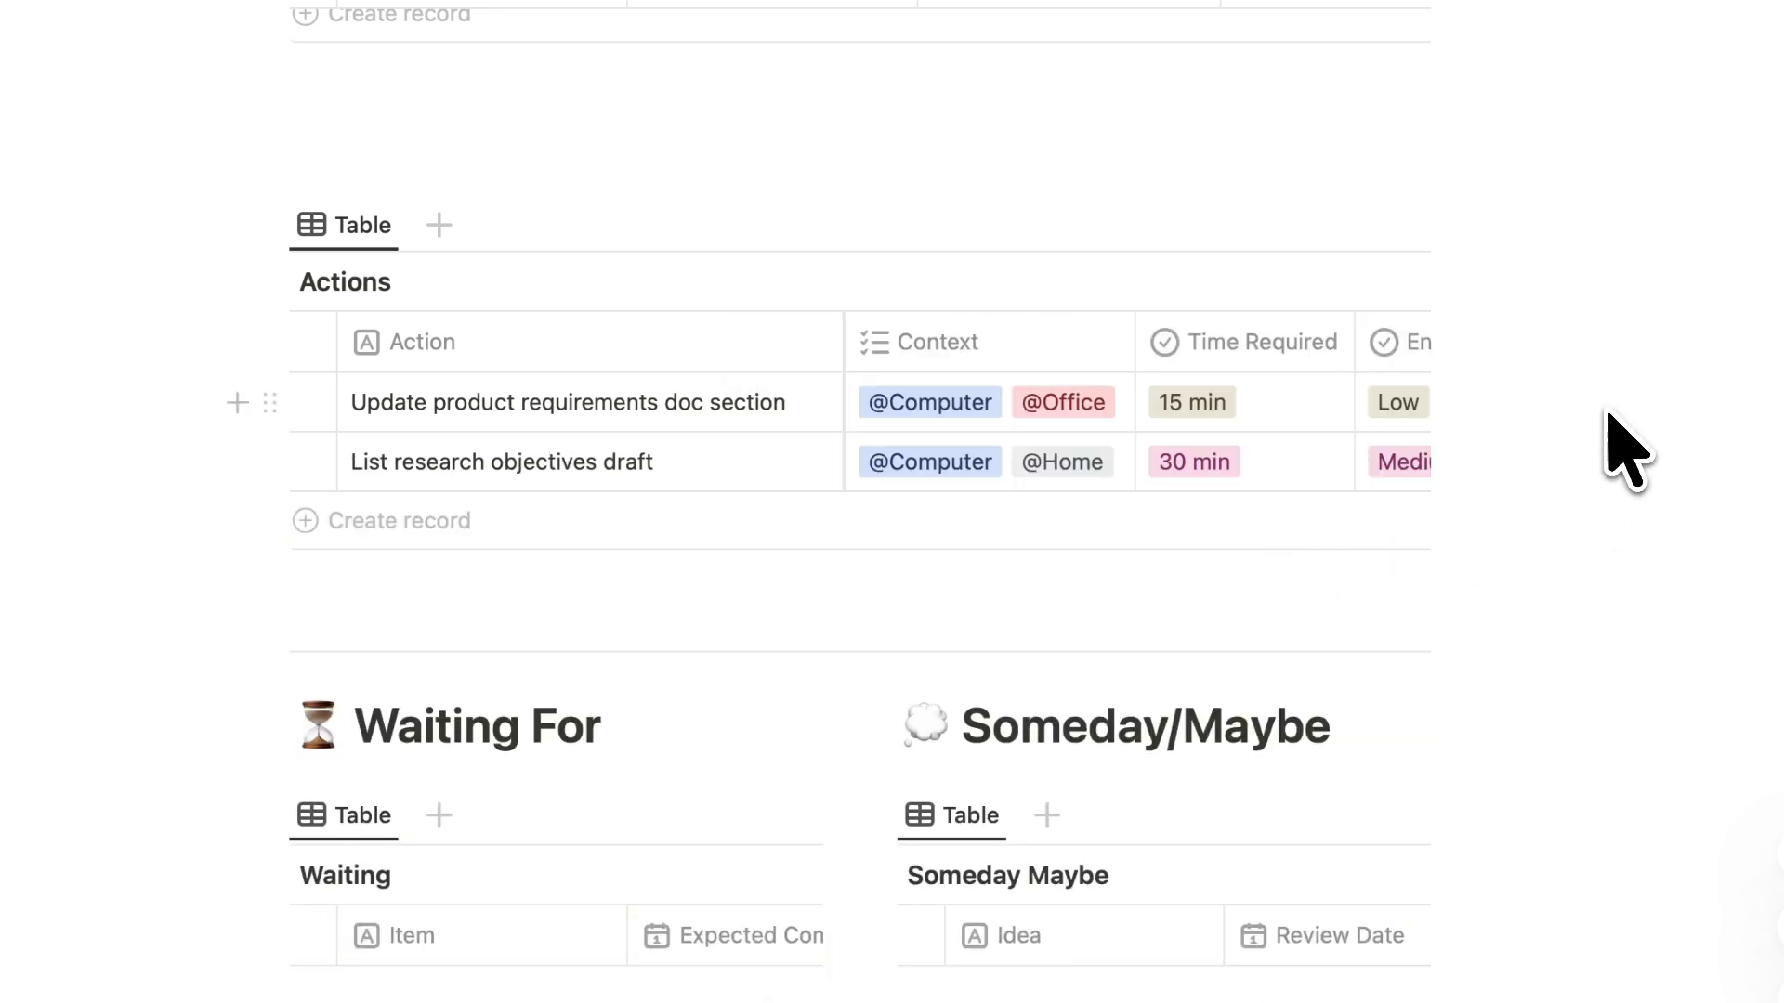
{"action": "key", "text": "super+z"}
Filter the Actions table to records whose Time Required is equal to 15 min
{"action": "scroll", "coordinate": [1394, 518], "scroll_direction": "right", "scroll_amount": 5}
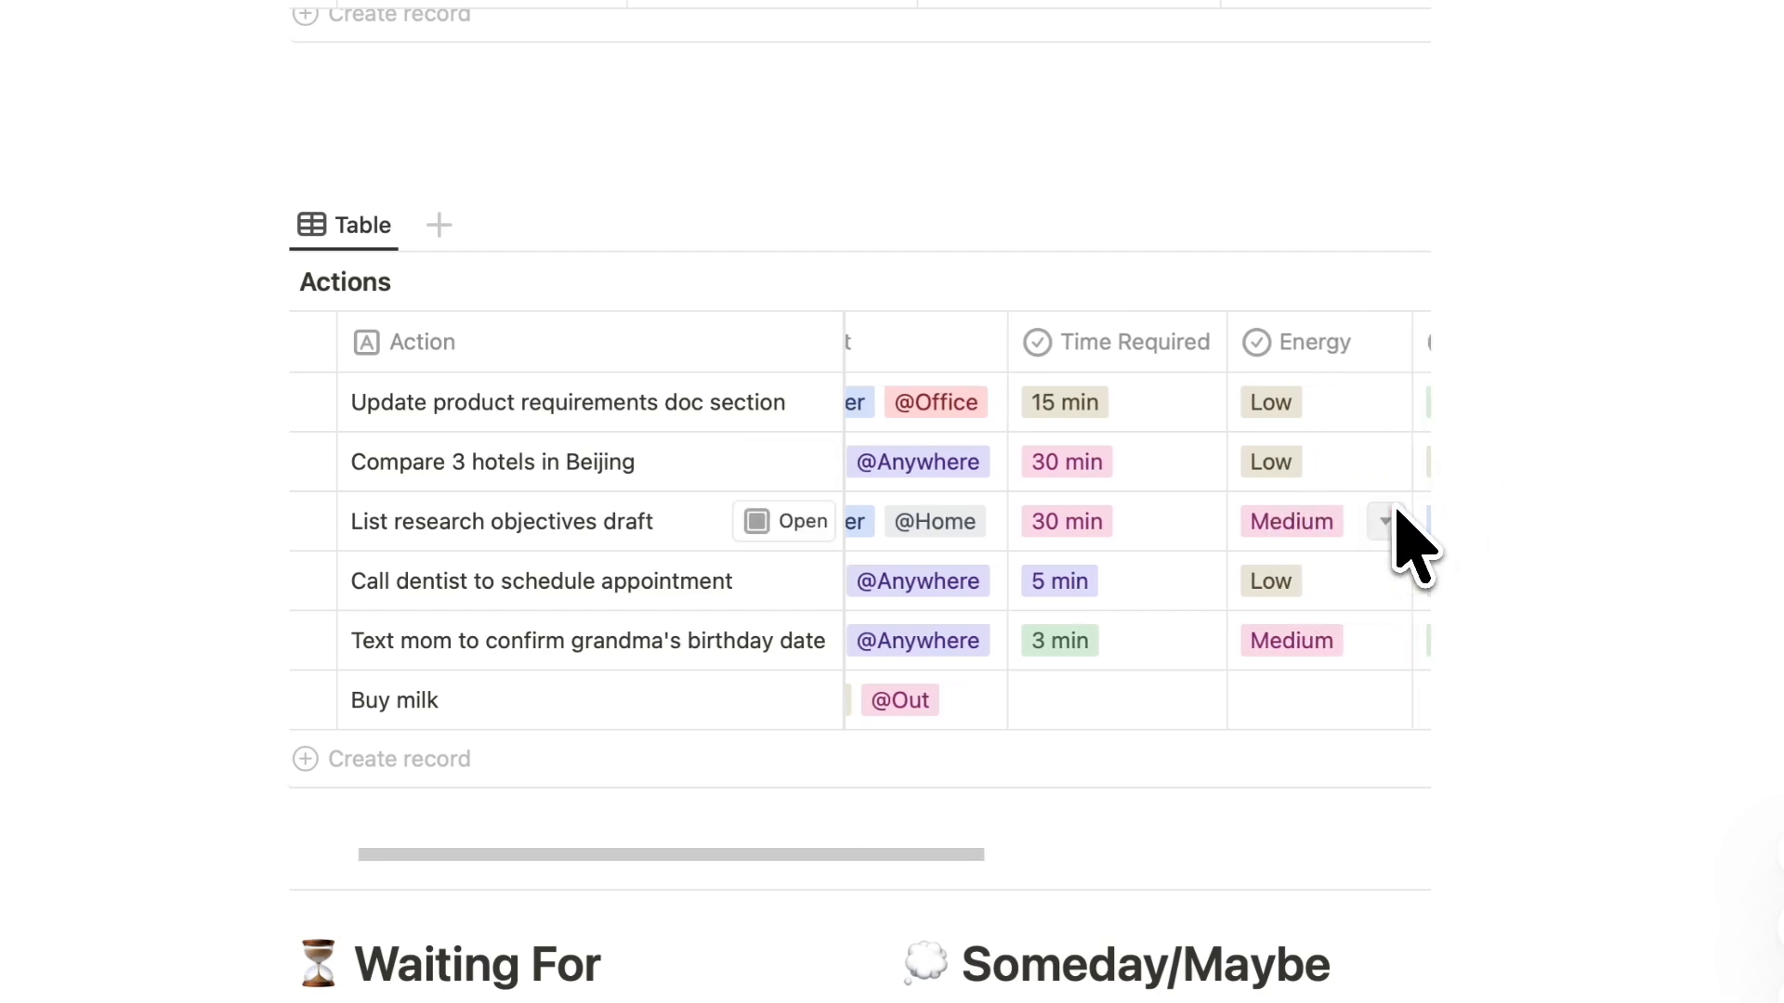
{"action": "left_click", "coordinate": [1036, 358]}
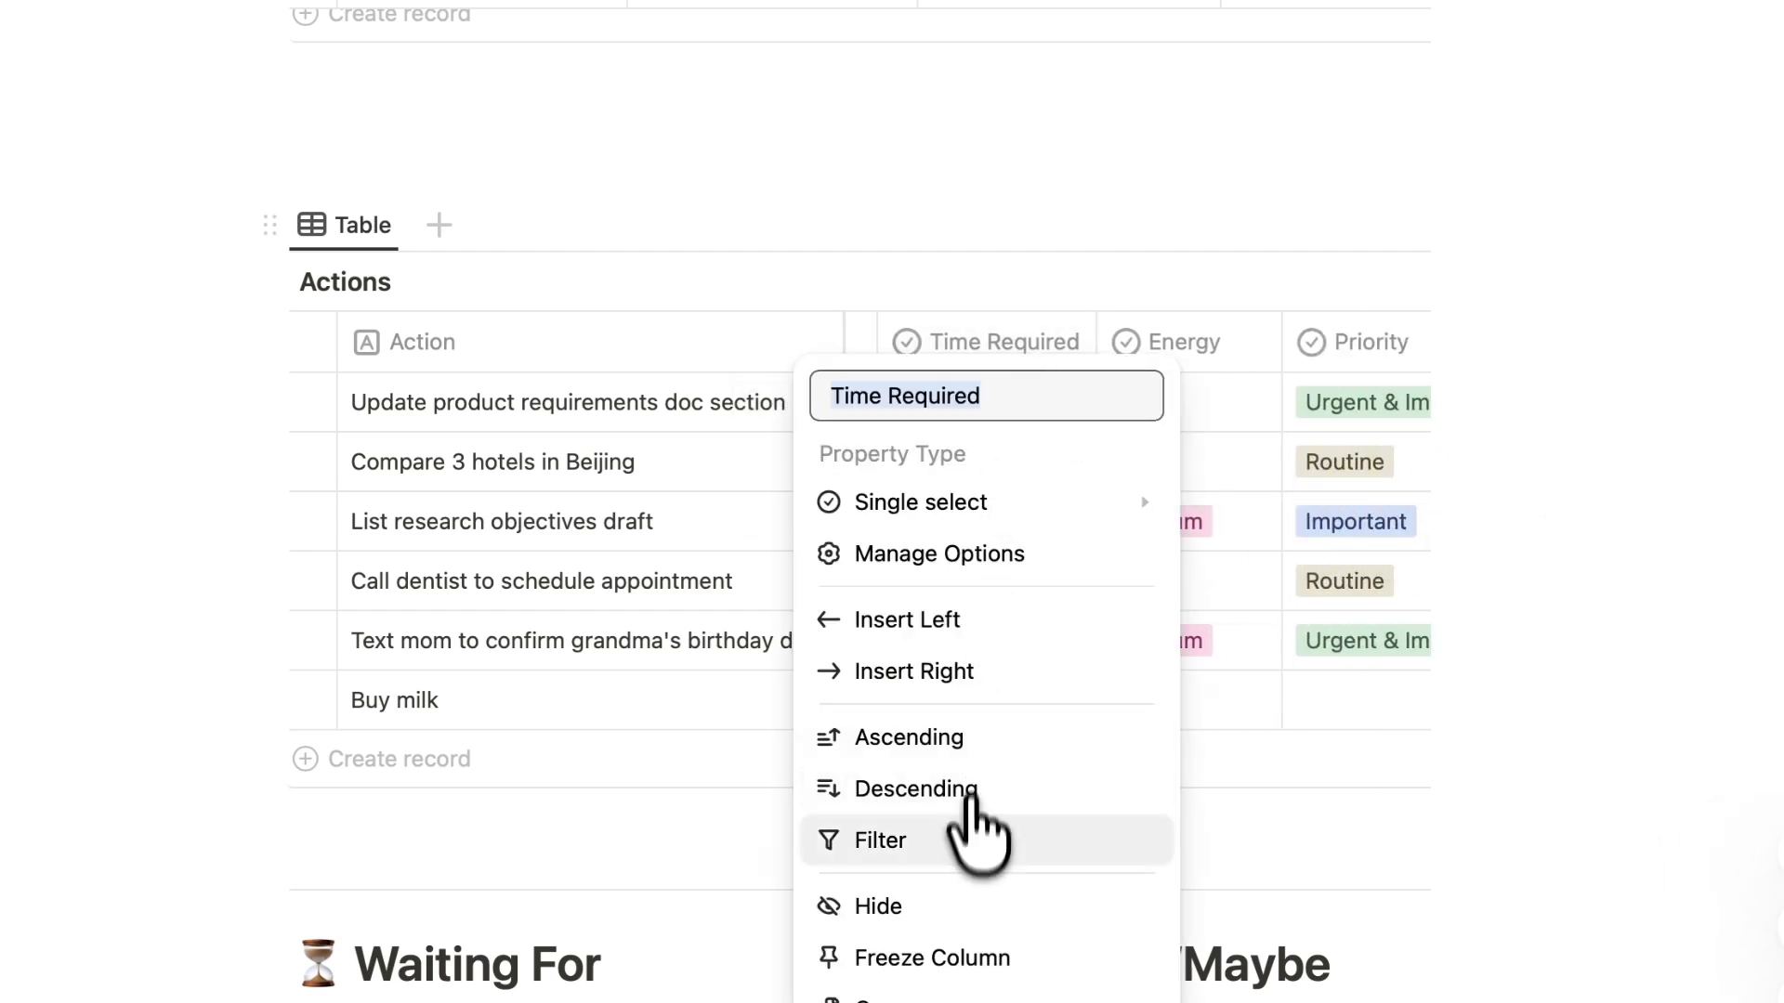
{"action": "left_click", "coordinate": [966, 838]}
{"action": "left_click", "coordinate": [1349, 370]}
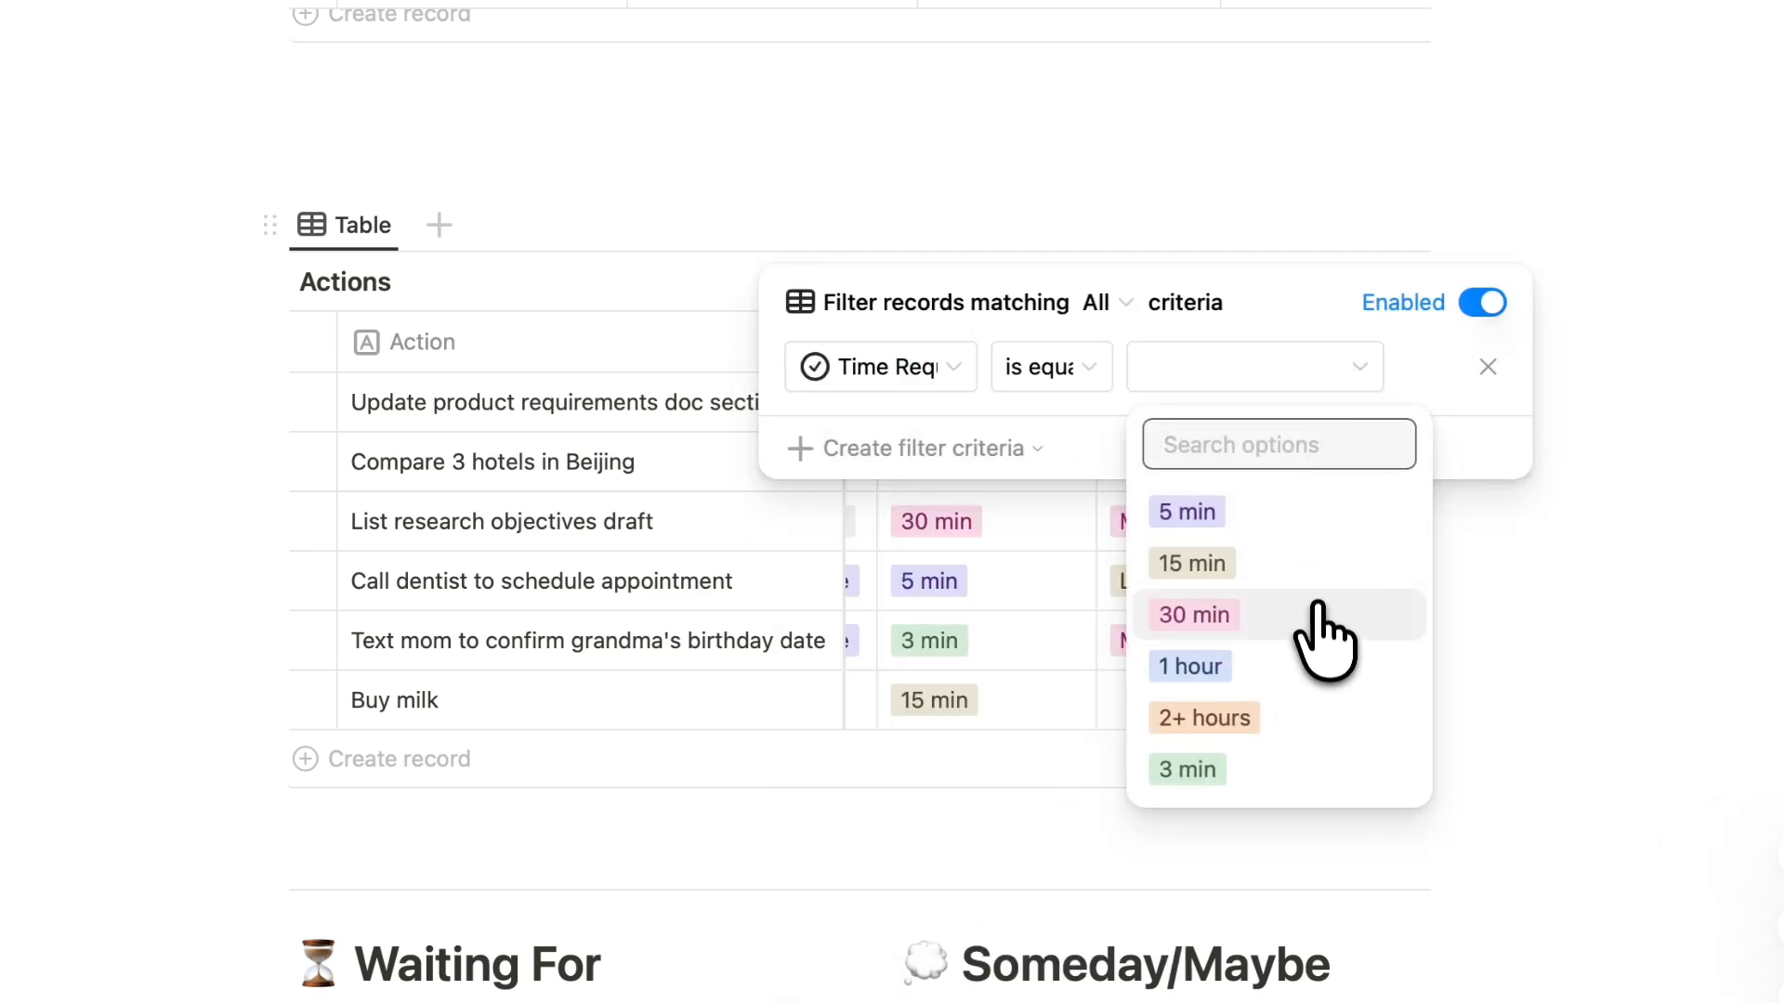
{"action": "left_click", "coordinate": [1310, 567]}
{"action": "left_click", "coordinate": [1626, 504]}
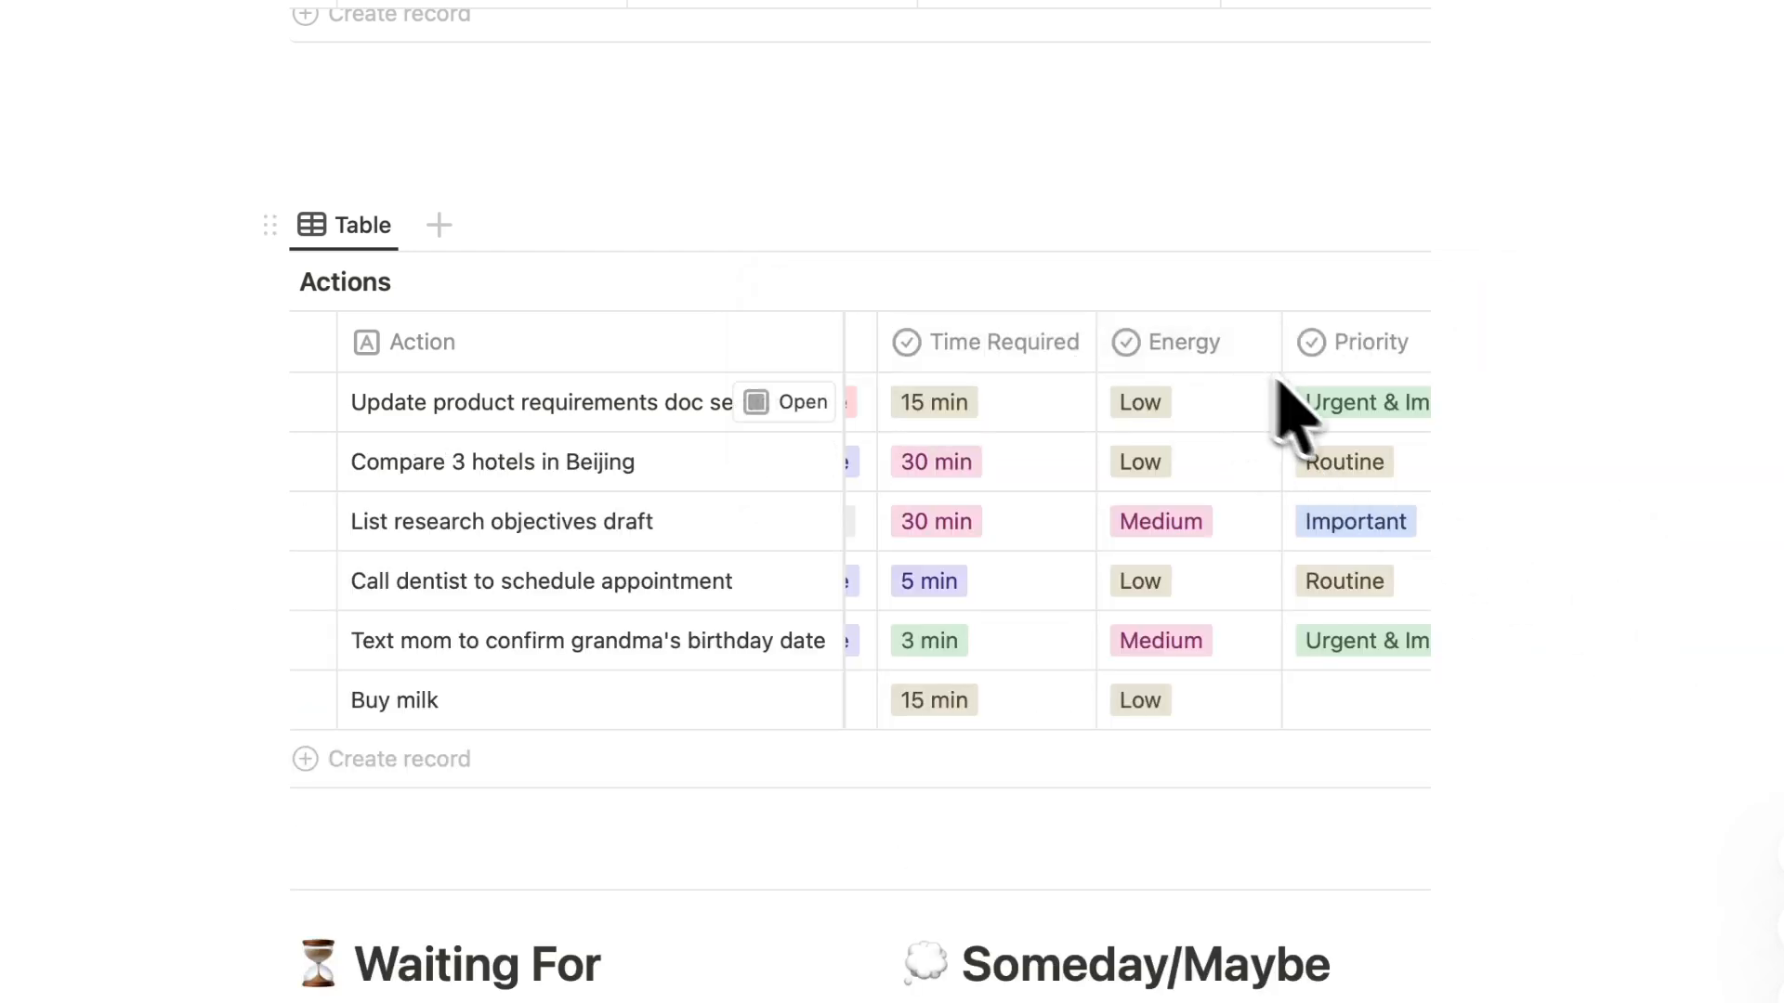
Filter the Actions table by Energy equal to High and switch the filter value to Low
{"action": "scroll", "coordinate": [1407, 474], "scroll_direction": "right", "scroll_amount": 4}
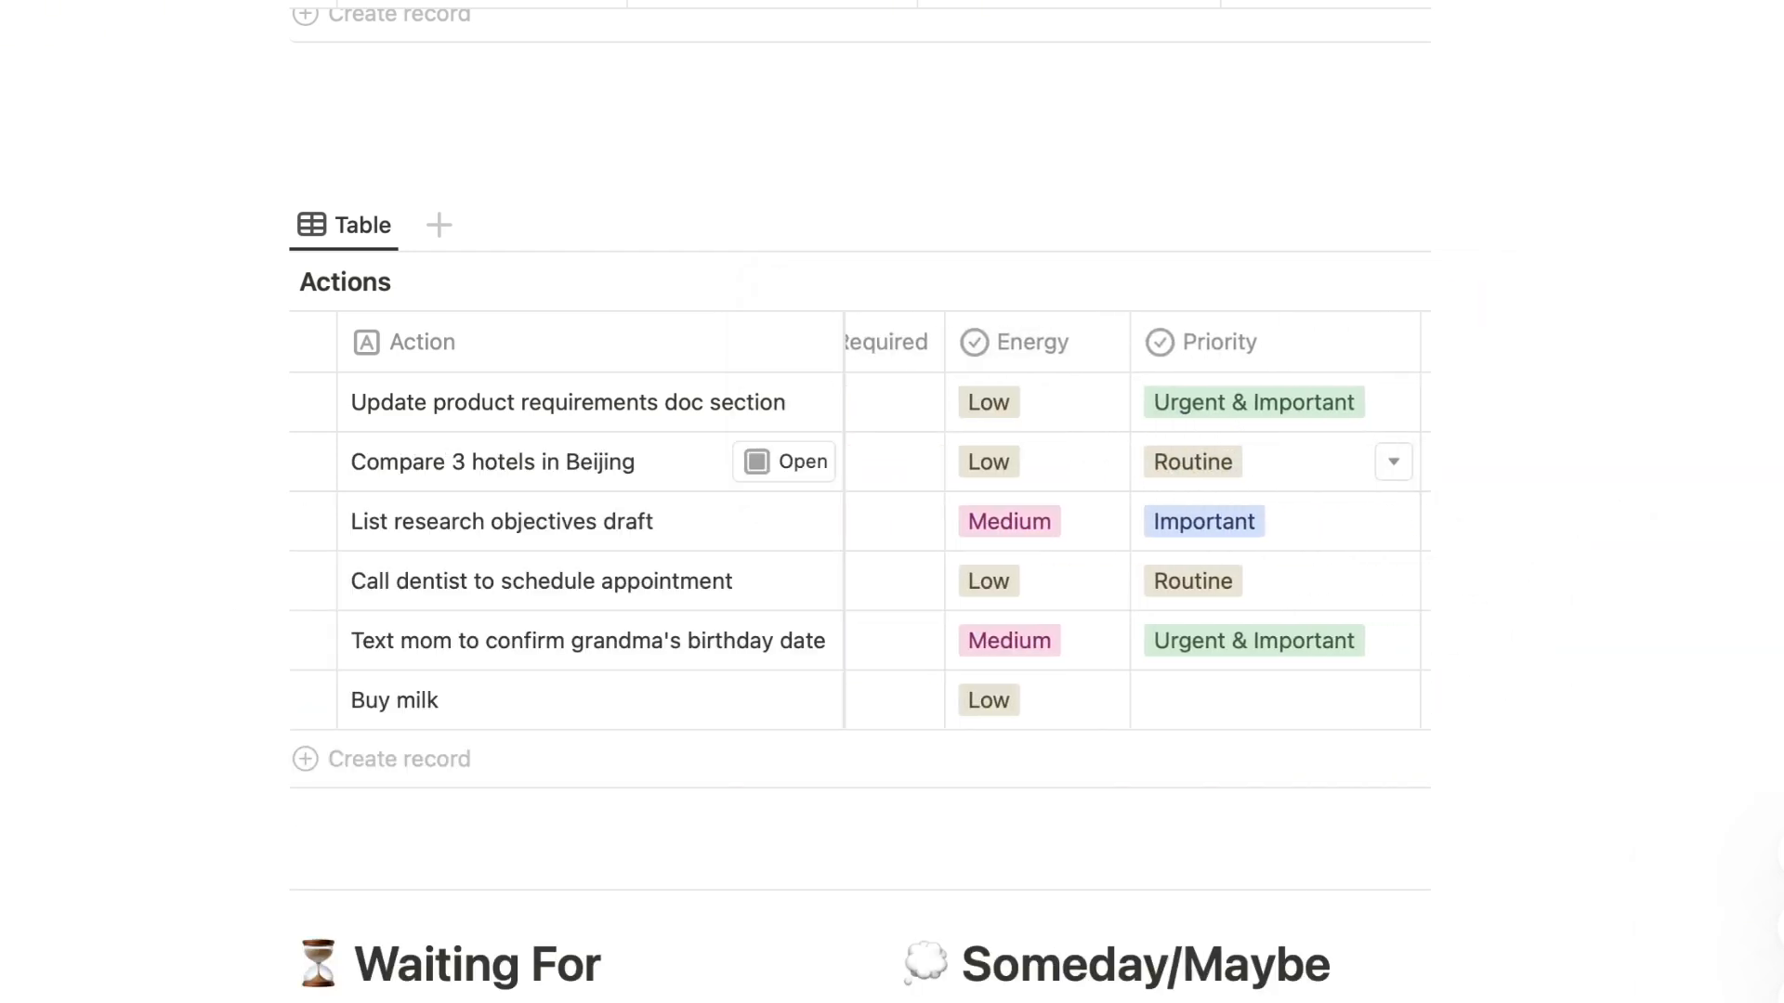
{"action": "left_click", "coordinate": [1111, 337]}
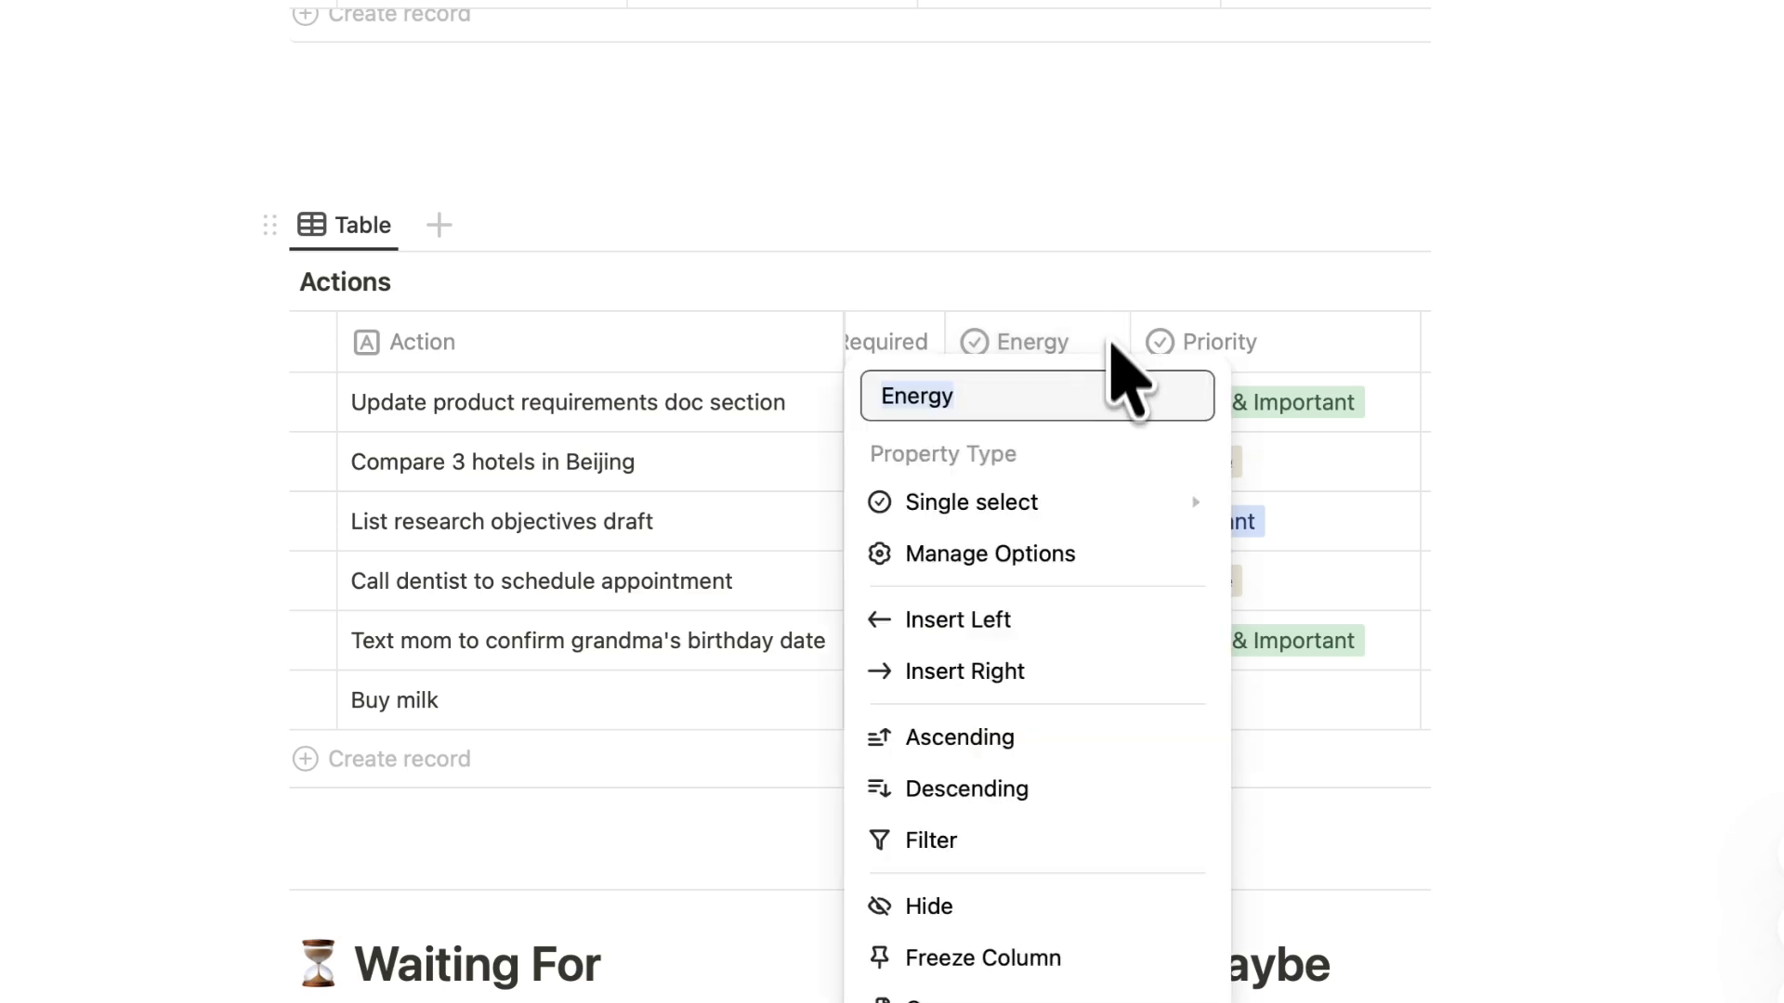
{"action": "left_click", "coordinate": [1068, 838]}
{"action": "left_click", "coordinate": [1357, 372]}
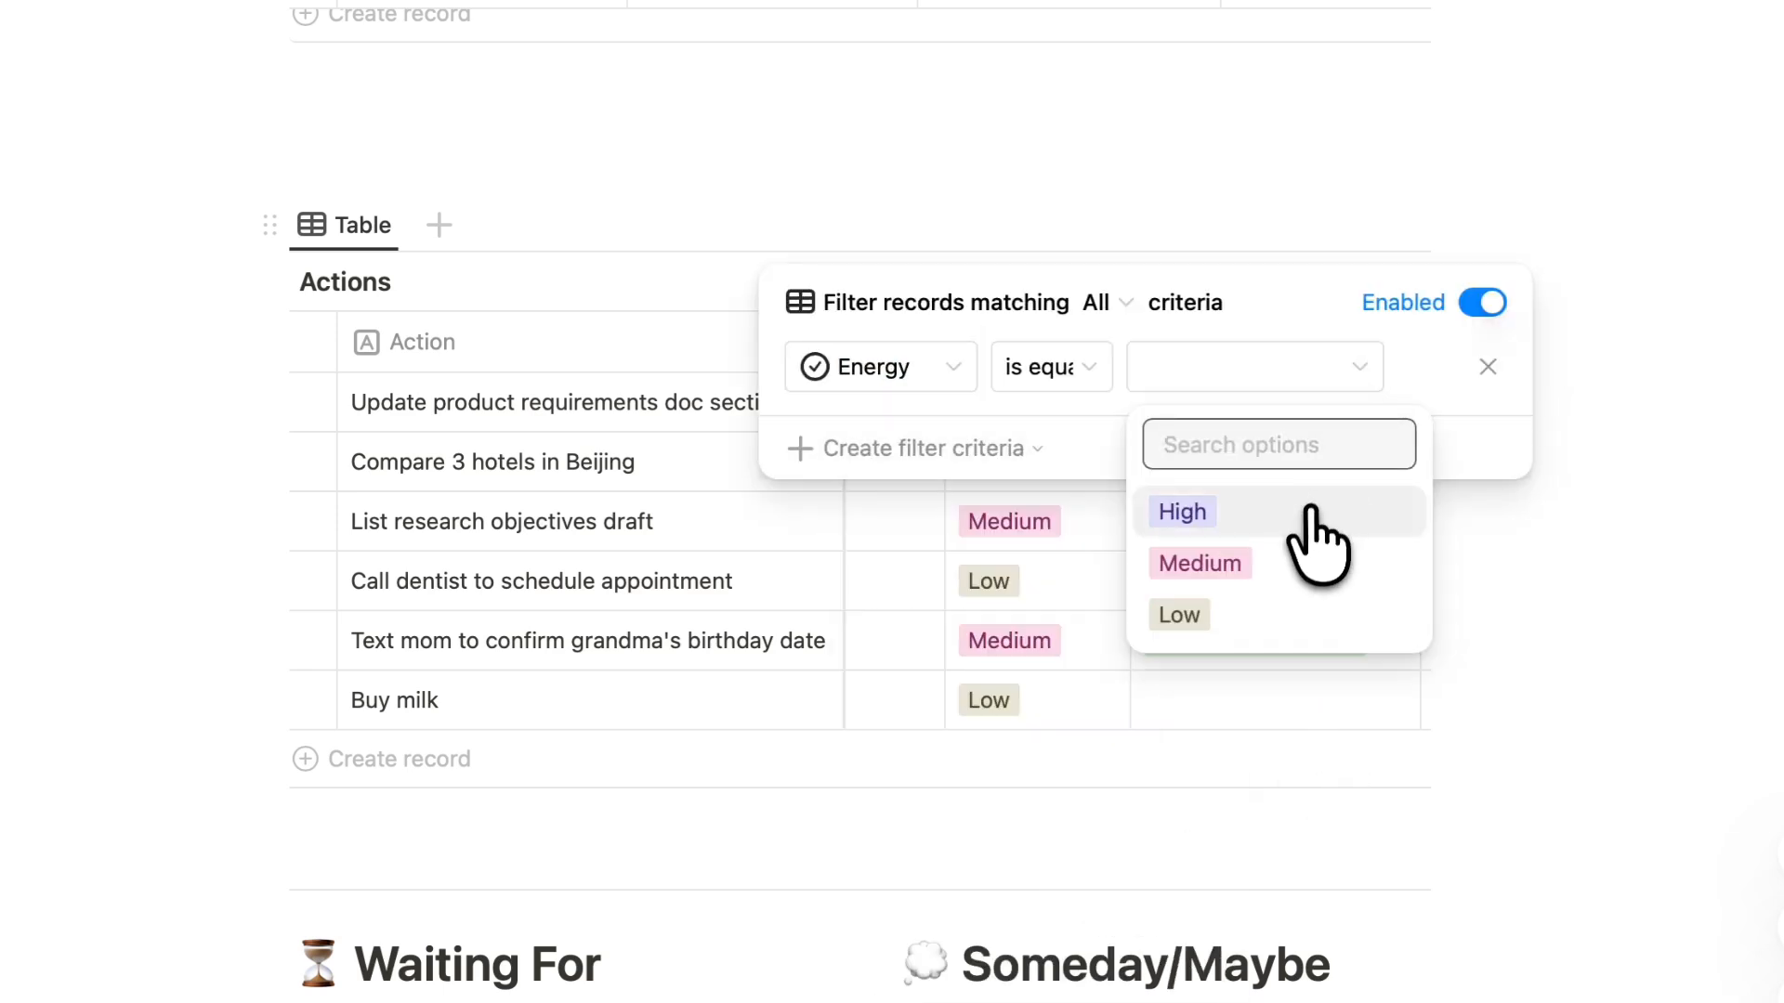
{"action": "left_click", "coordinate": [1198, 511]}
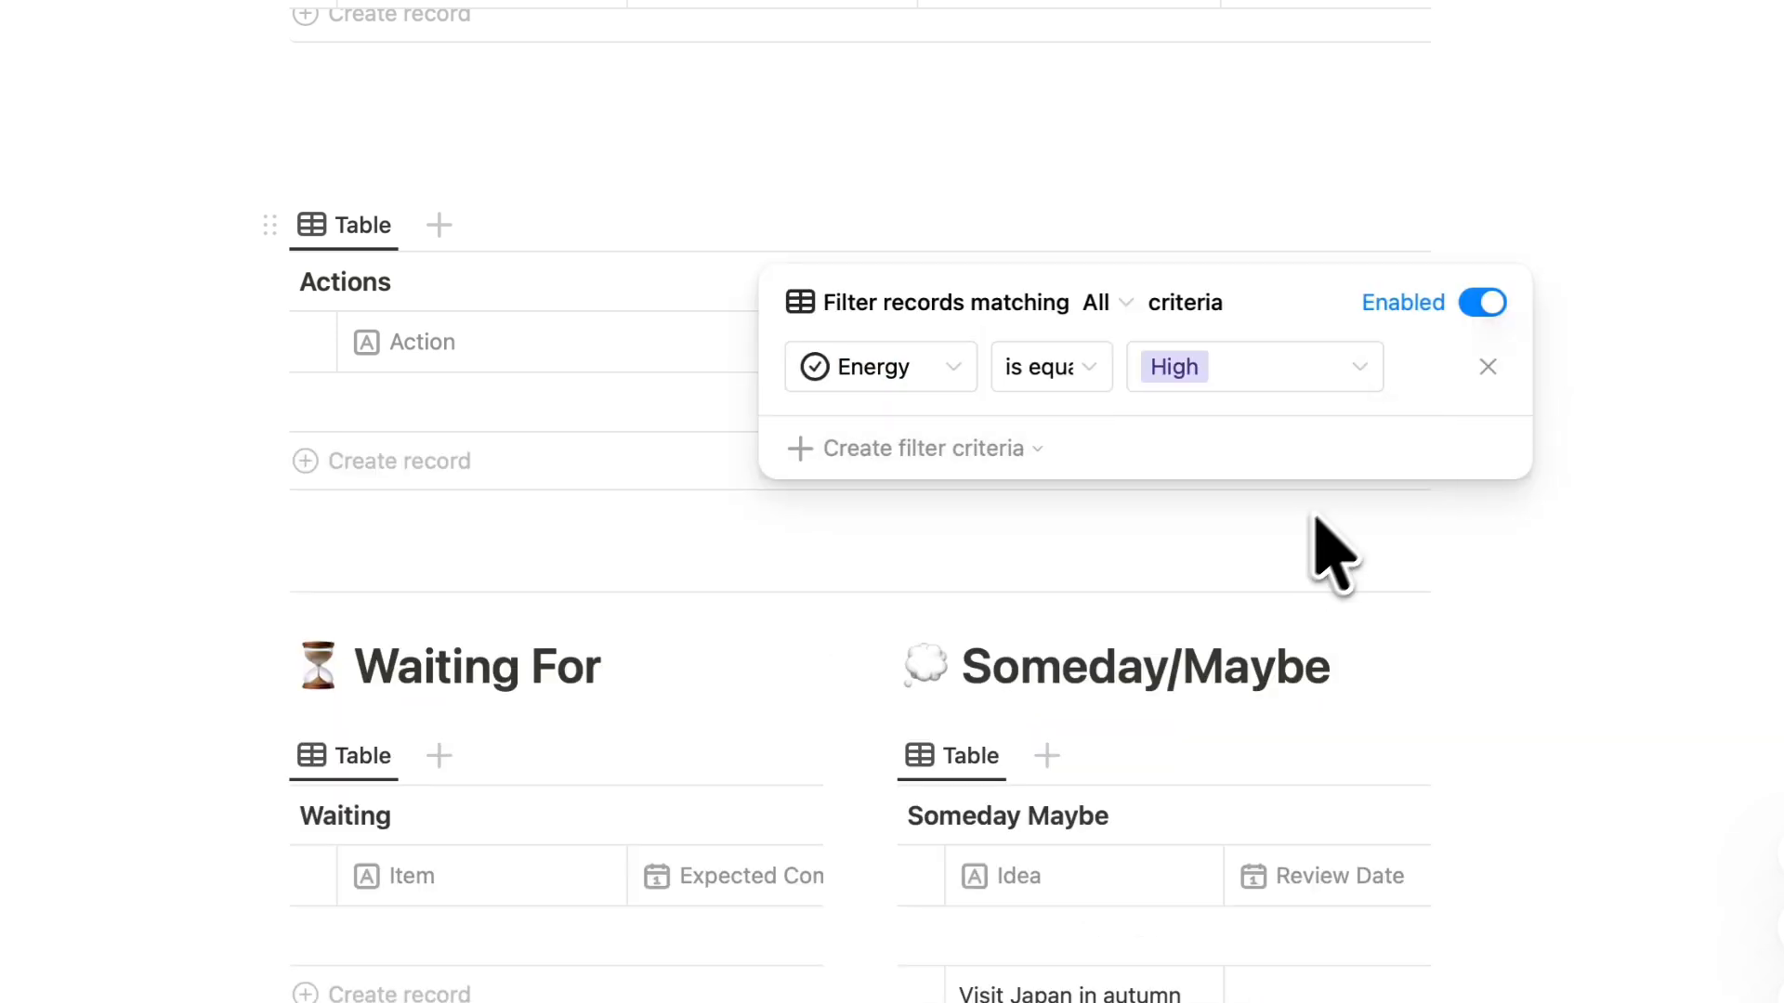
{"action": "left_click", "coordinate": [1359, 372]}
{"action": "left_click", "coordinate": [1179, 615]}
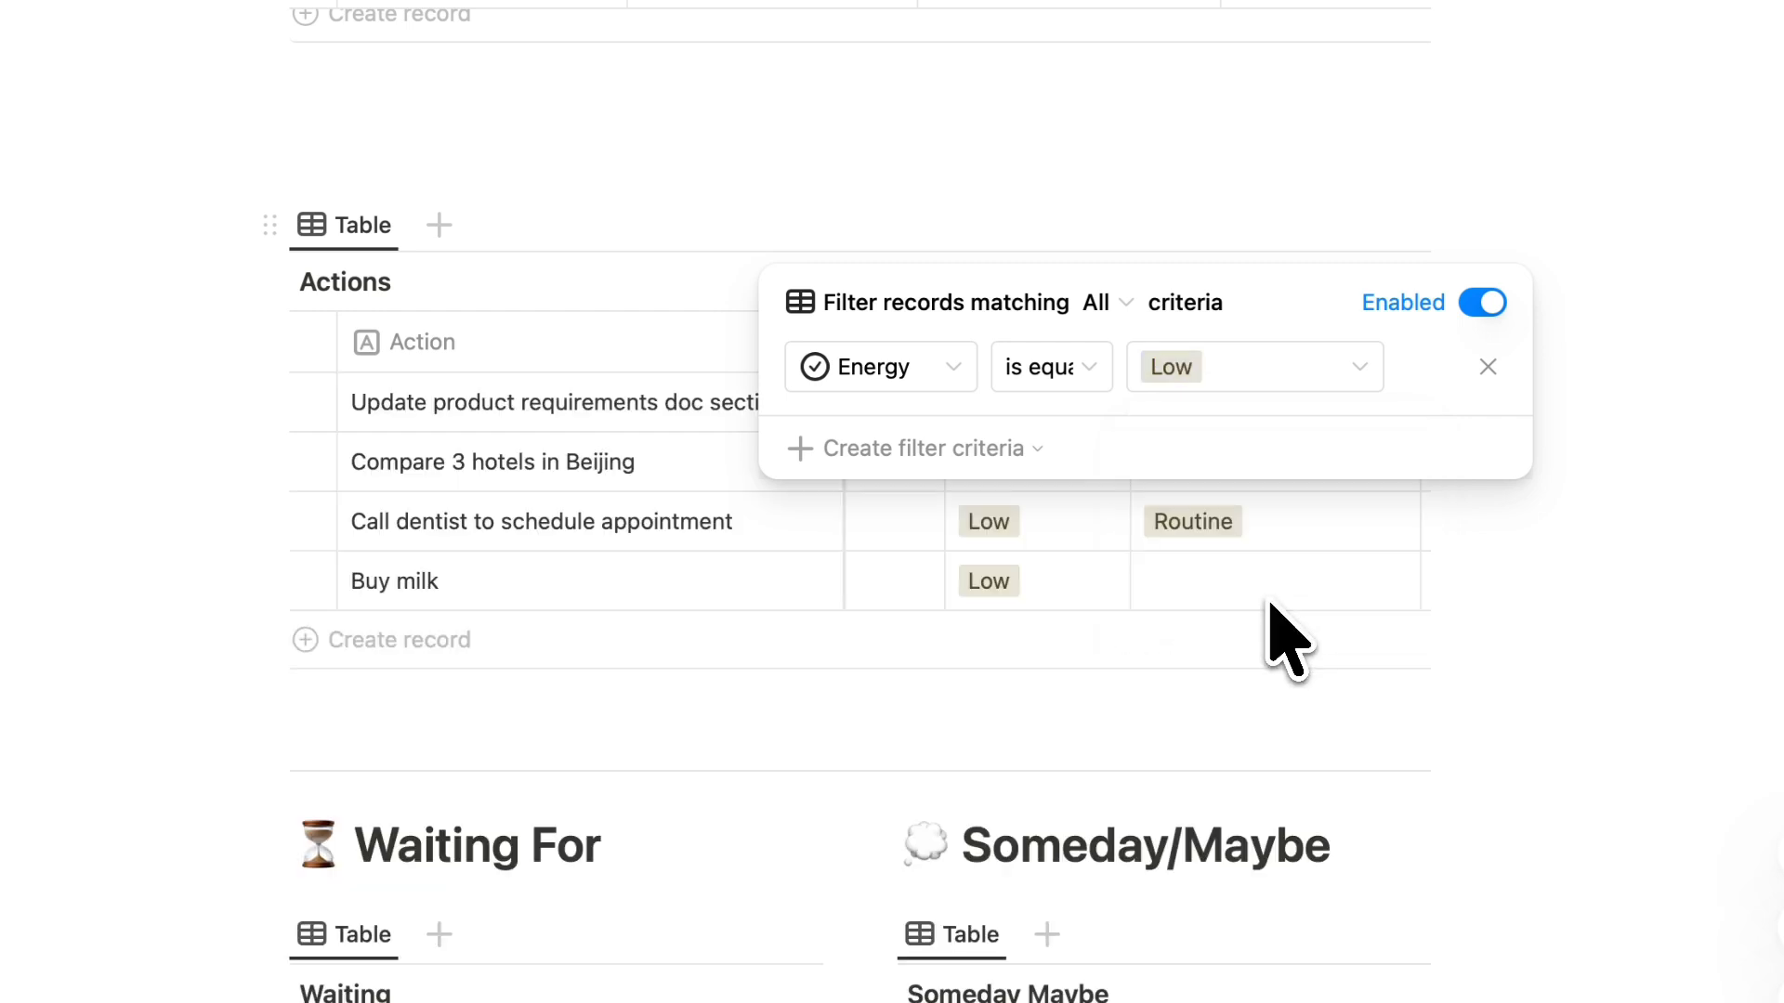
{"action": "left_click", "coordinate": [1664, 446]}
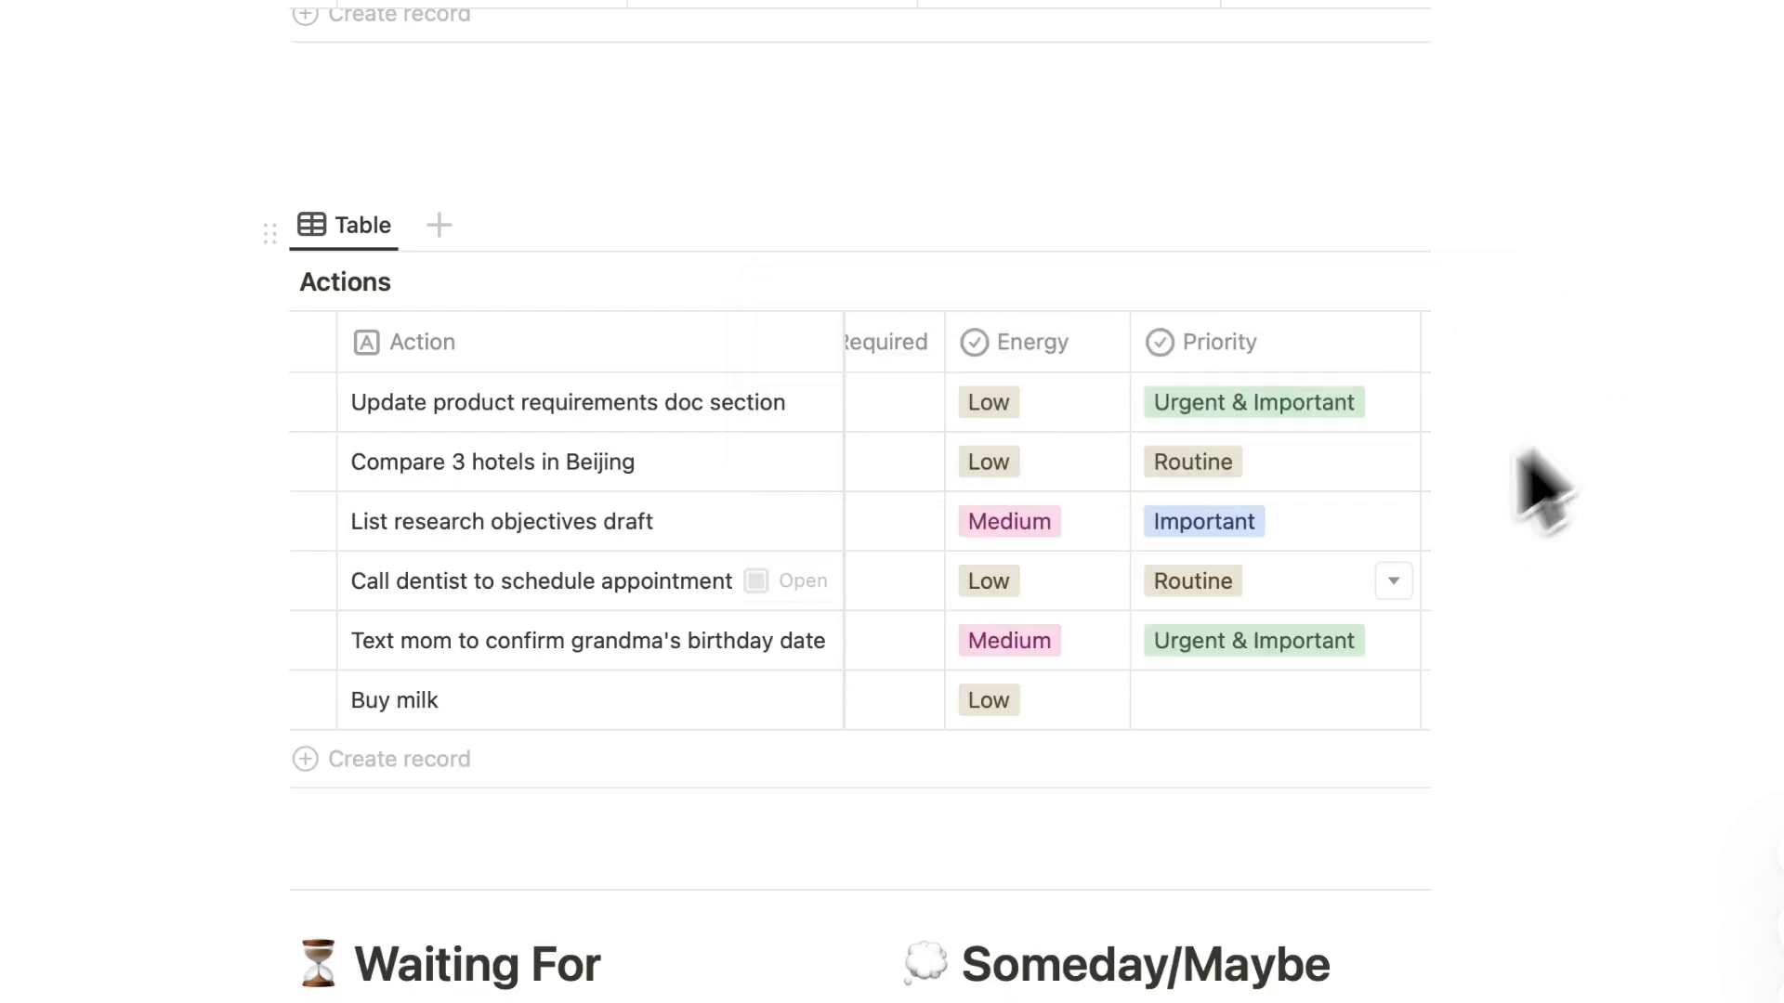
Set the Priority of the "Buy milk" action to Routine
{"action": "scroll", "coordinate": [1338, 595], "scroll_direction": "right", "scroll_amount": 2}
{"action": "left_click", "coordinate": [1321, 701]}
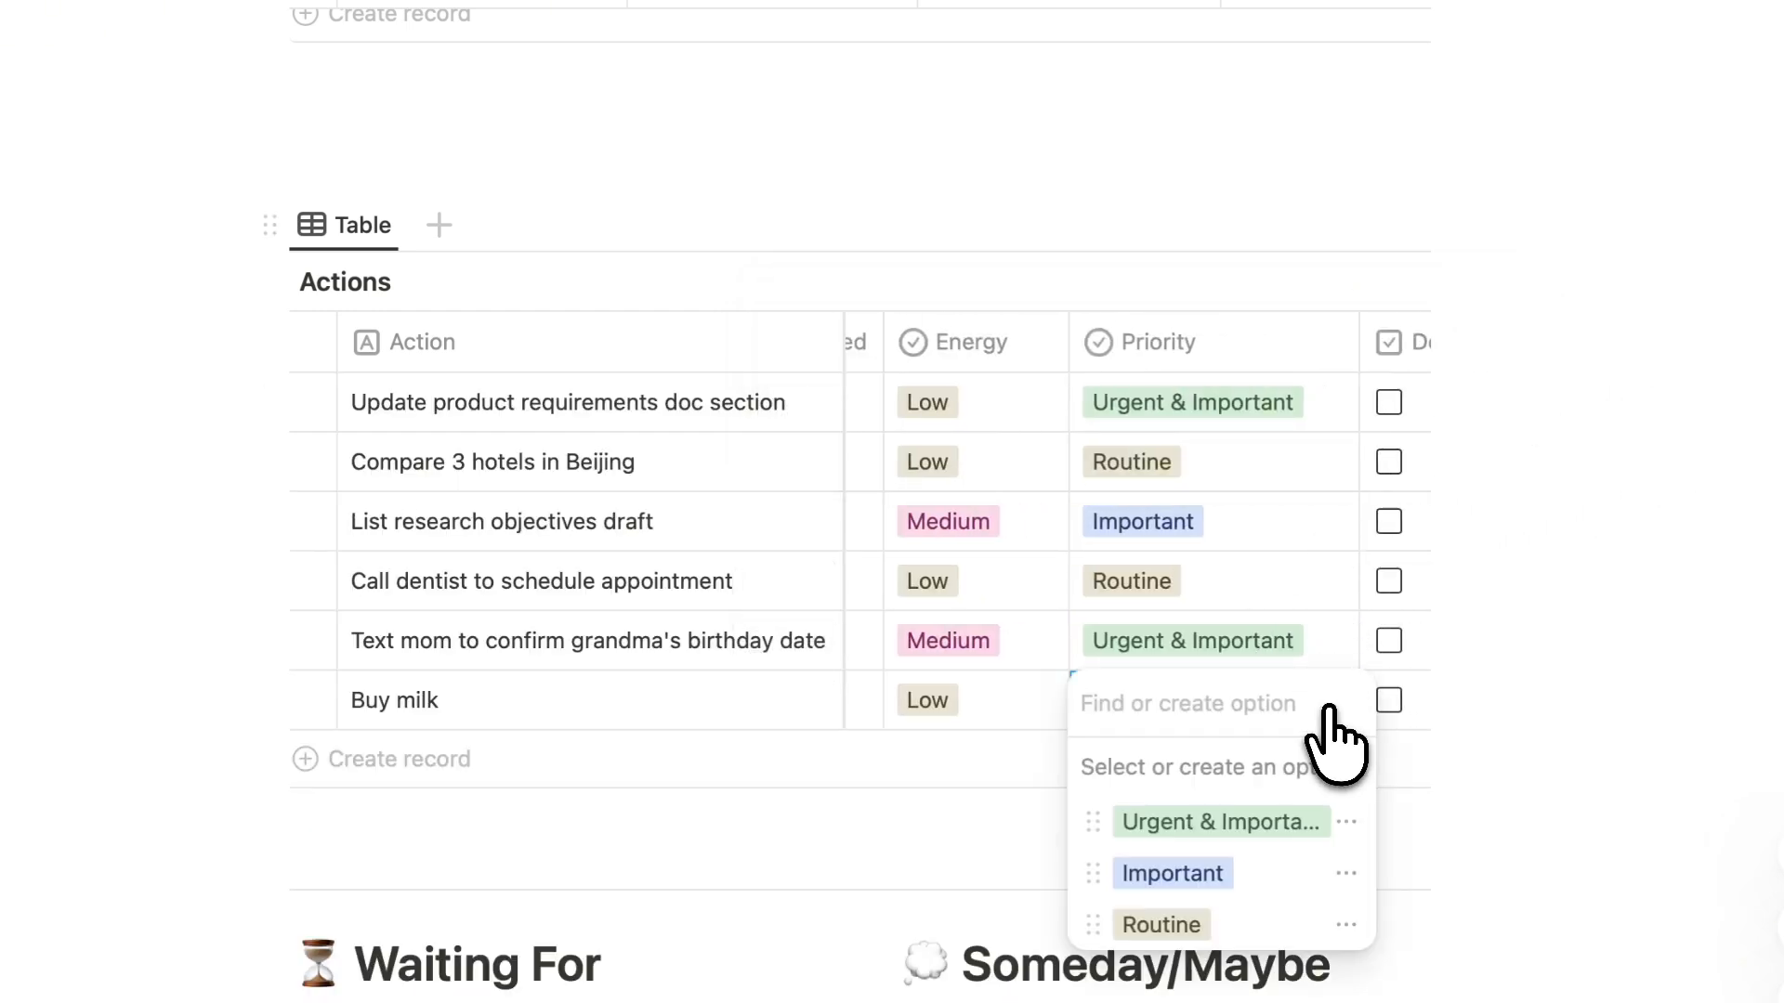
{"action": "left_click", "coordinate": [1235, 924]}
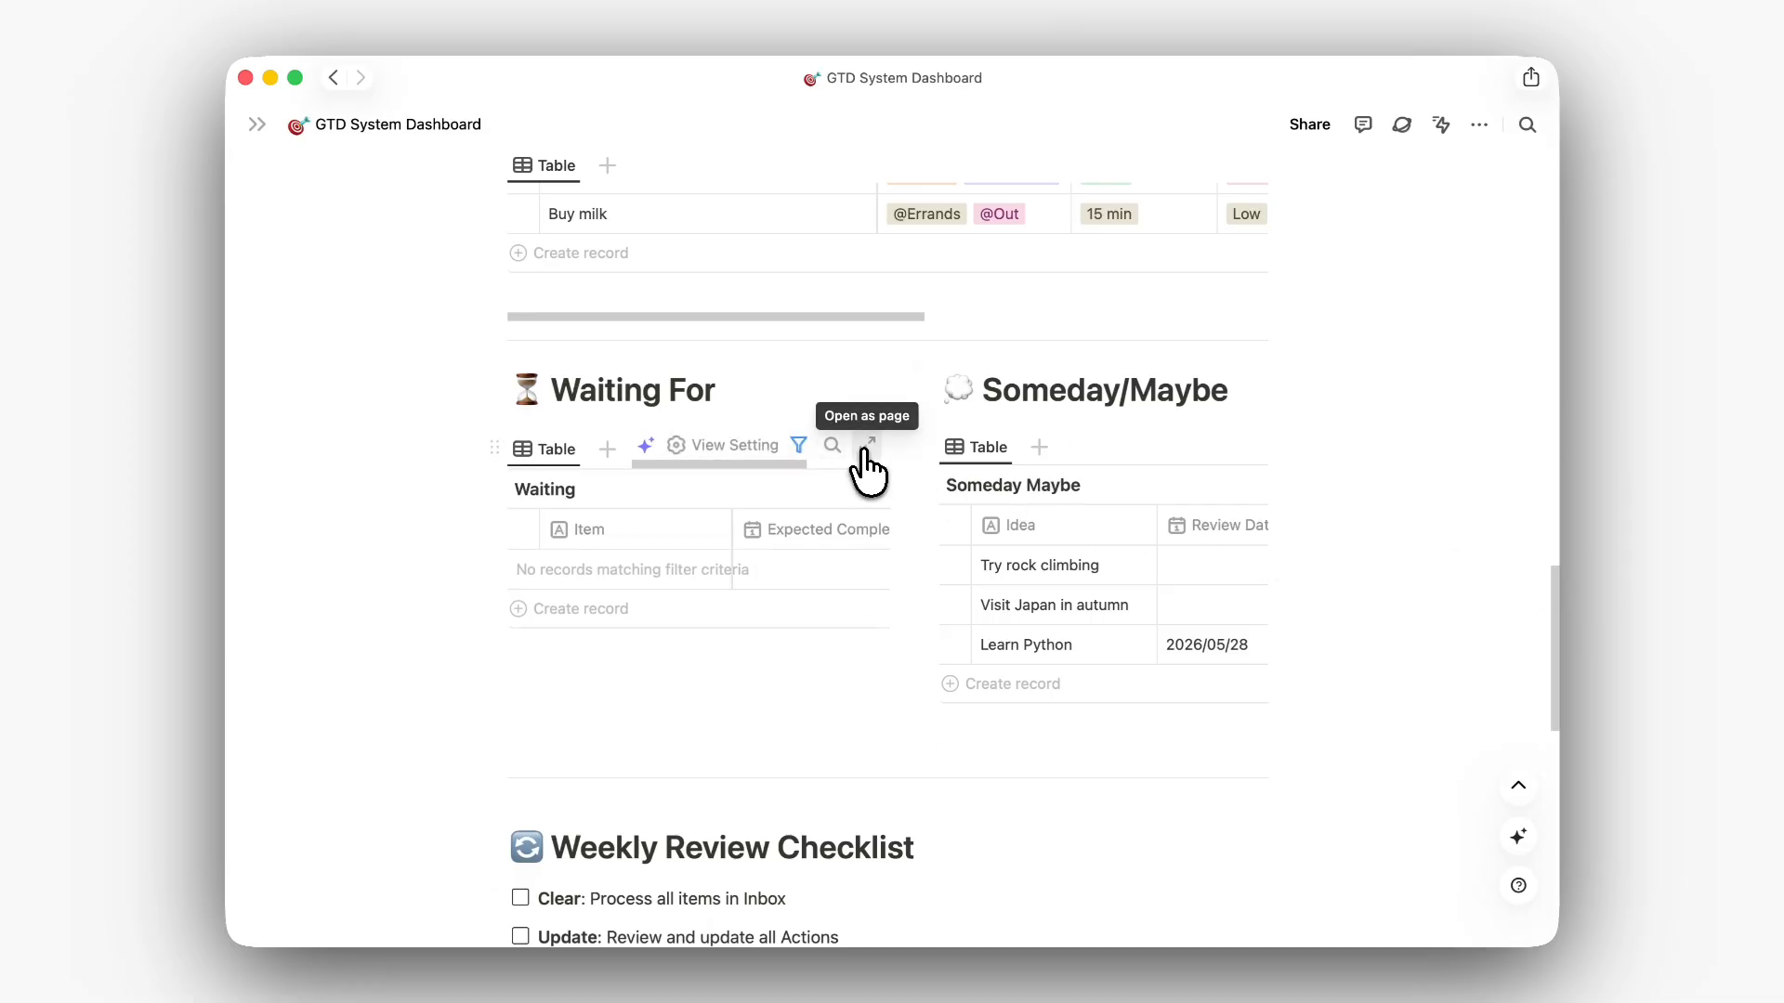
Open the Waiting table as a page and add a record for the item "Login bug"
{"action": "left_click", "coordinate": [869, 444]}
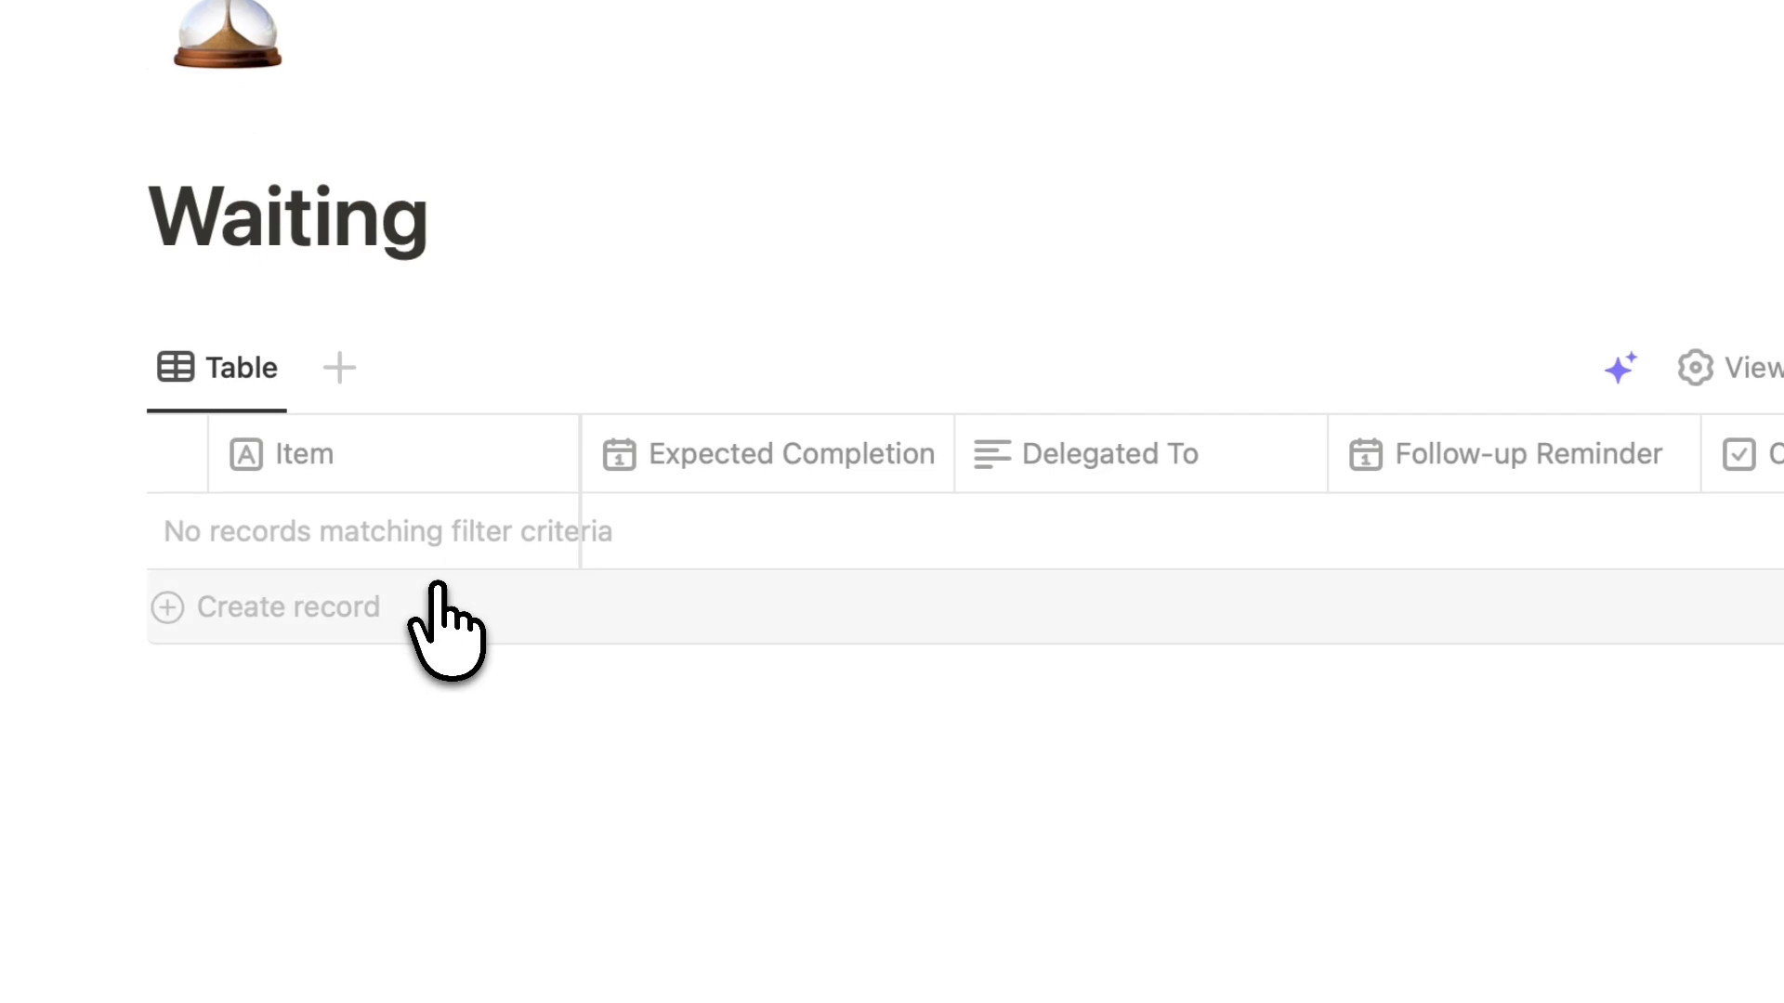
{"action": "left_click", "coordinate": [473, 602]}
{"action": "type", "text": "Login bu"}
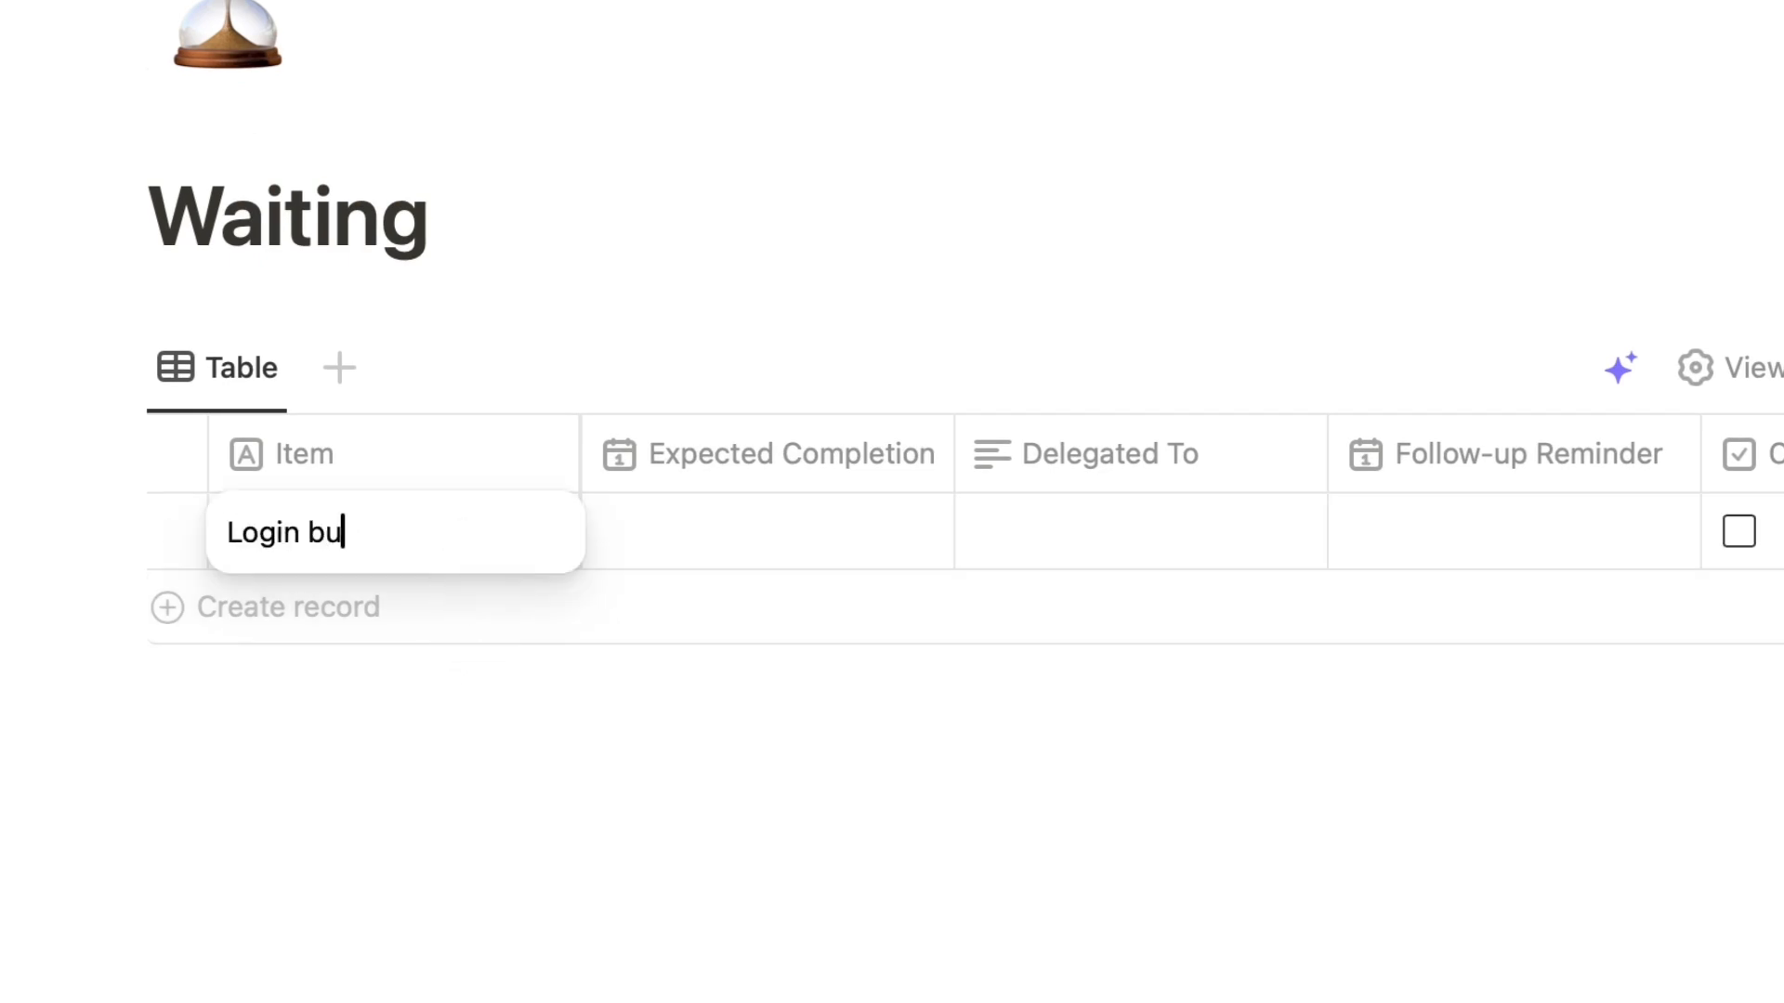
{"action": "type", "text": "g"}
{"action": "key", "text": "Return"}
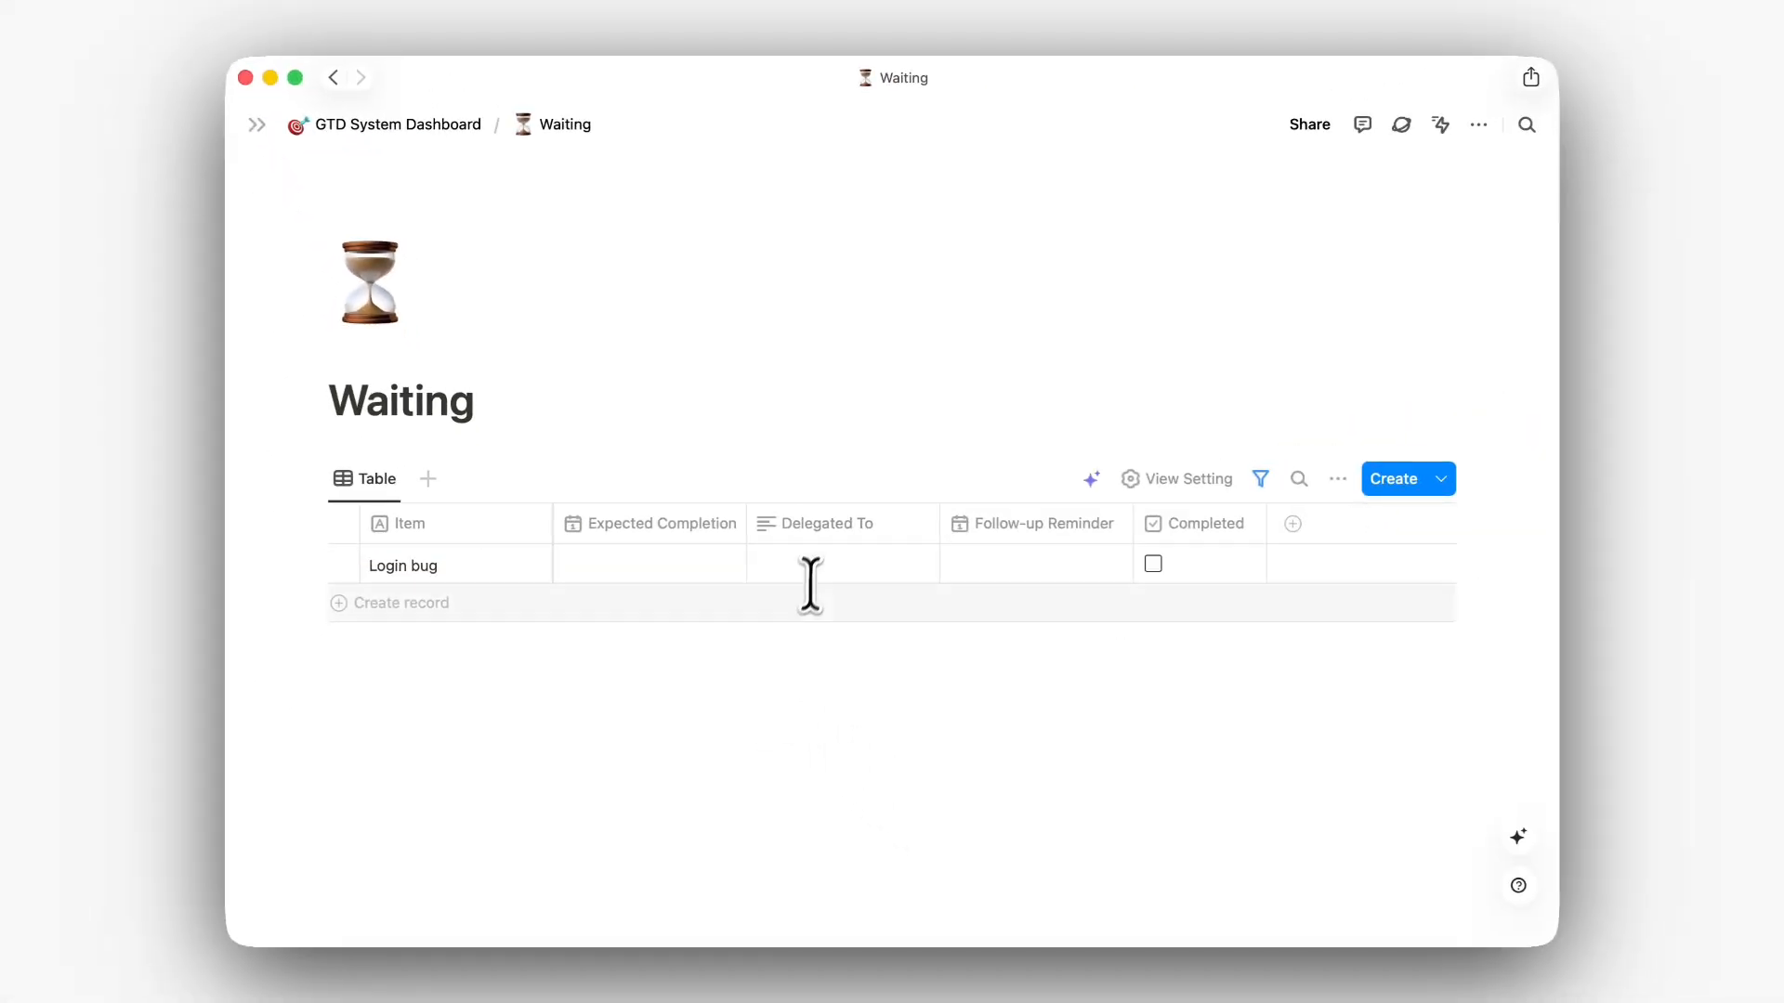
Enter the assignee's name as the Delegated To value of the "Login bug" item
{"action": "left_click", "coordinate": [814, 568]}
{"action": "key", "text": "Return"}
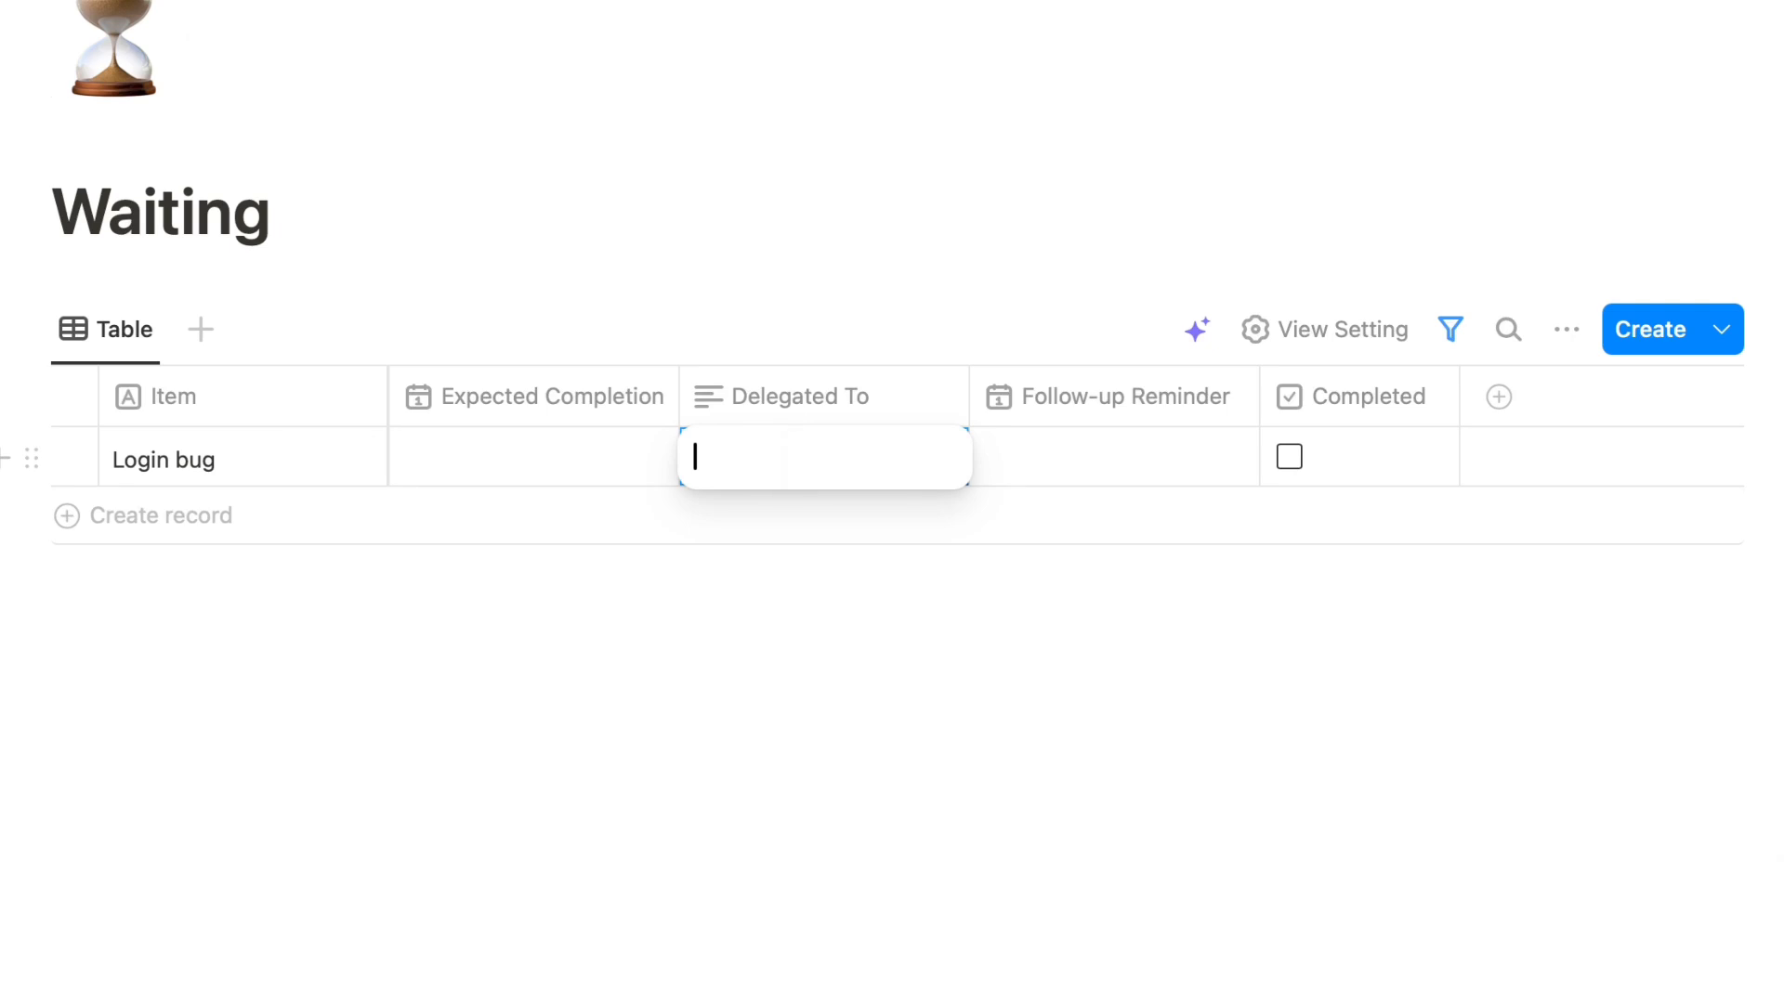
{"action": "type", "text": "John"}
{"action": "key", "text": "Return"}
{"action": "left_click", "coordinate": [994, 633]}
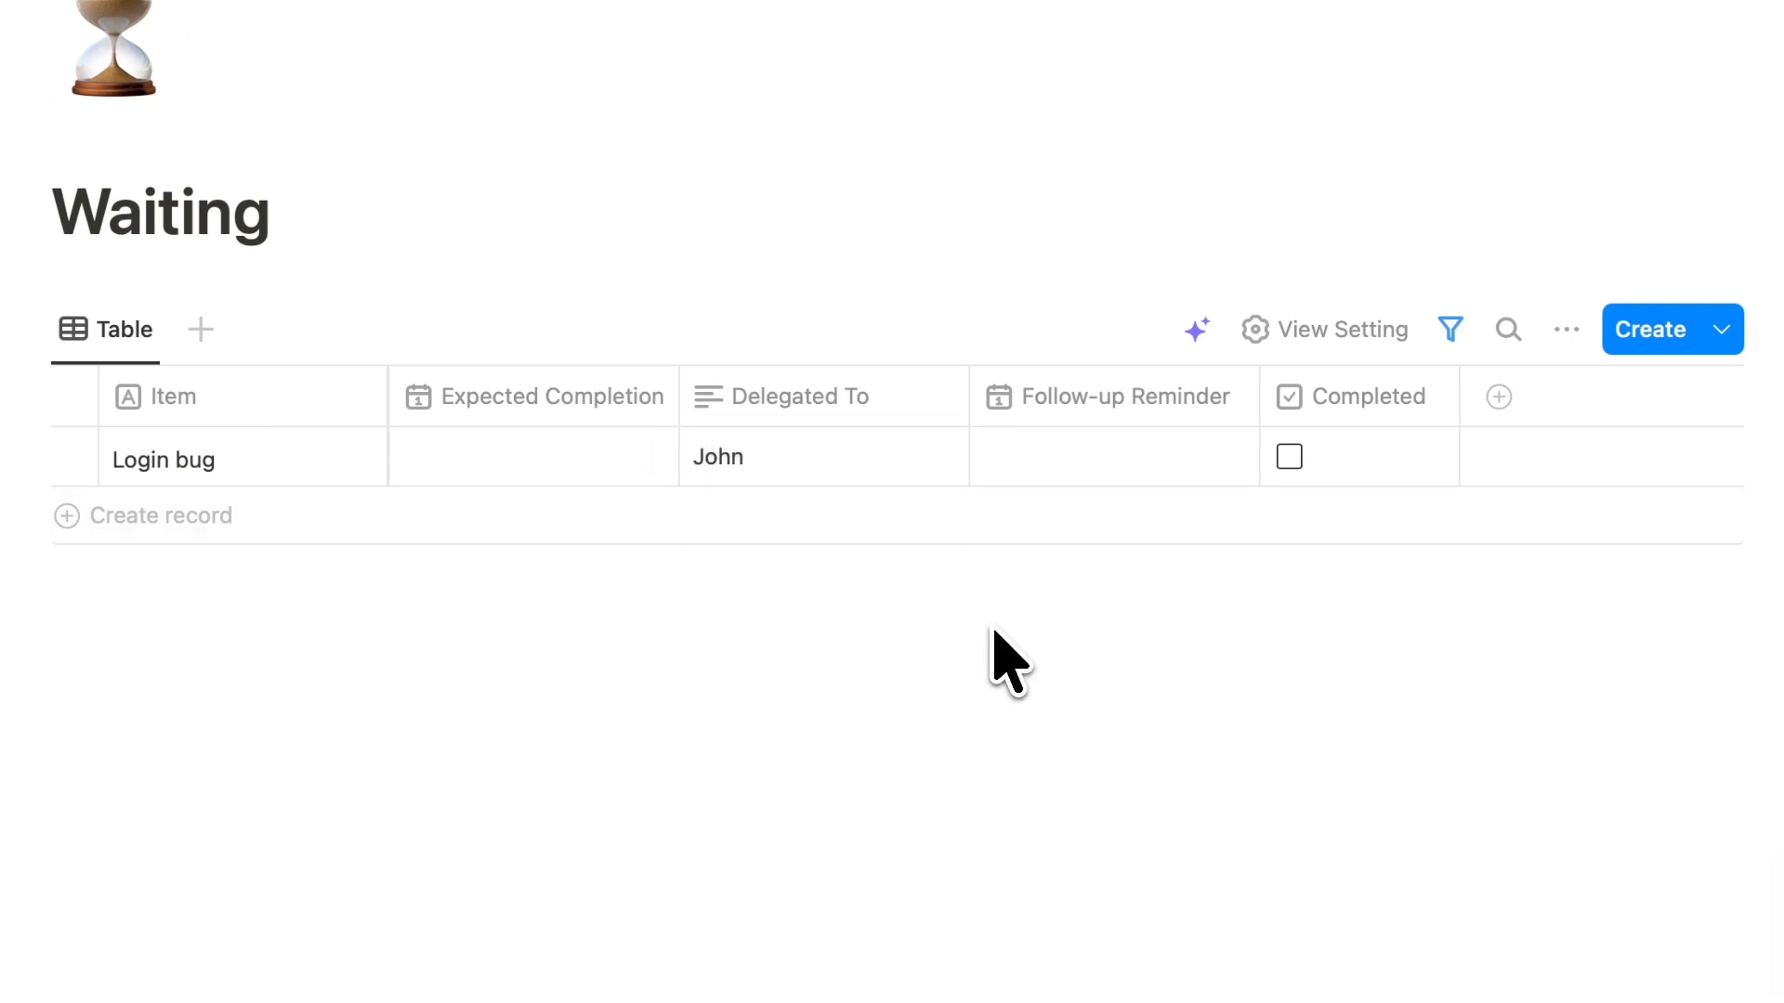
Set the "Login bug" item's Expected Completion to 2026/03/06 and its Follow-up Reminder to 2026/03/04
{"action": "left_click", "coordinate": [582, 466]}
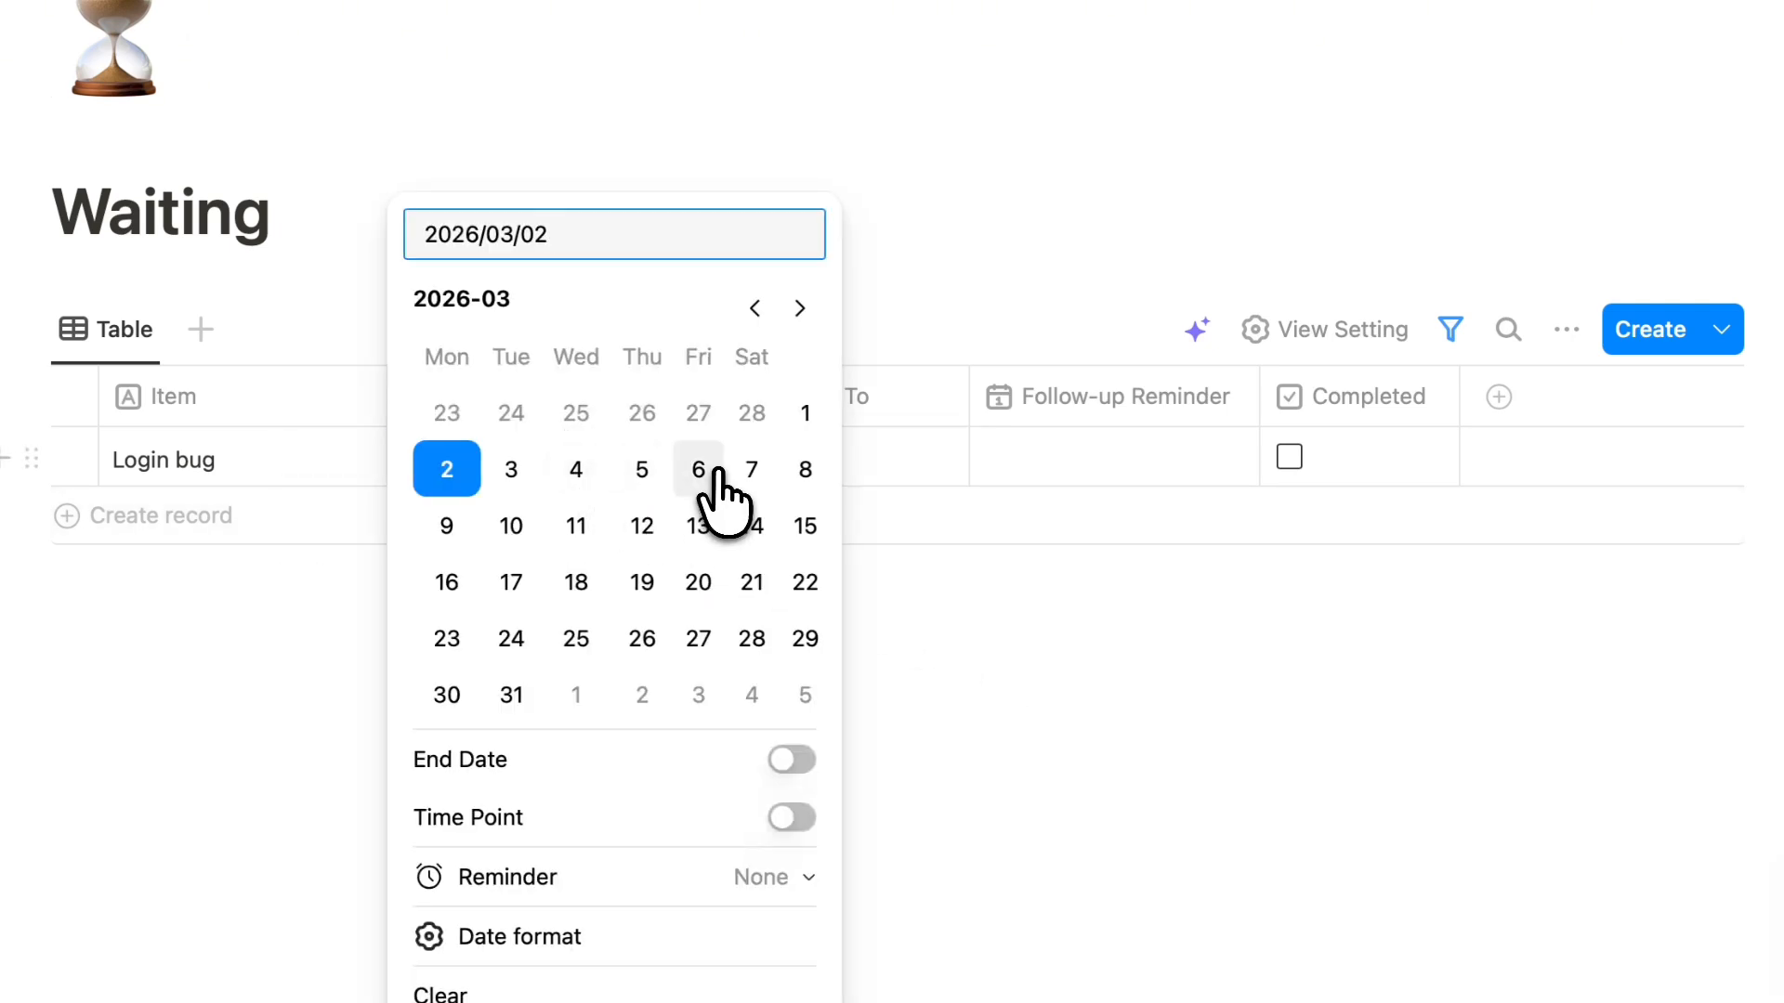
{"action": "left_click", "coordinate": [1091, 706]}
{"action": "left_click", "coordinate": [1087, 455]}
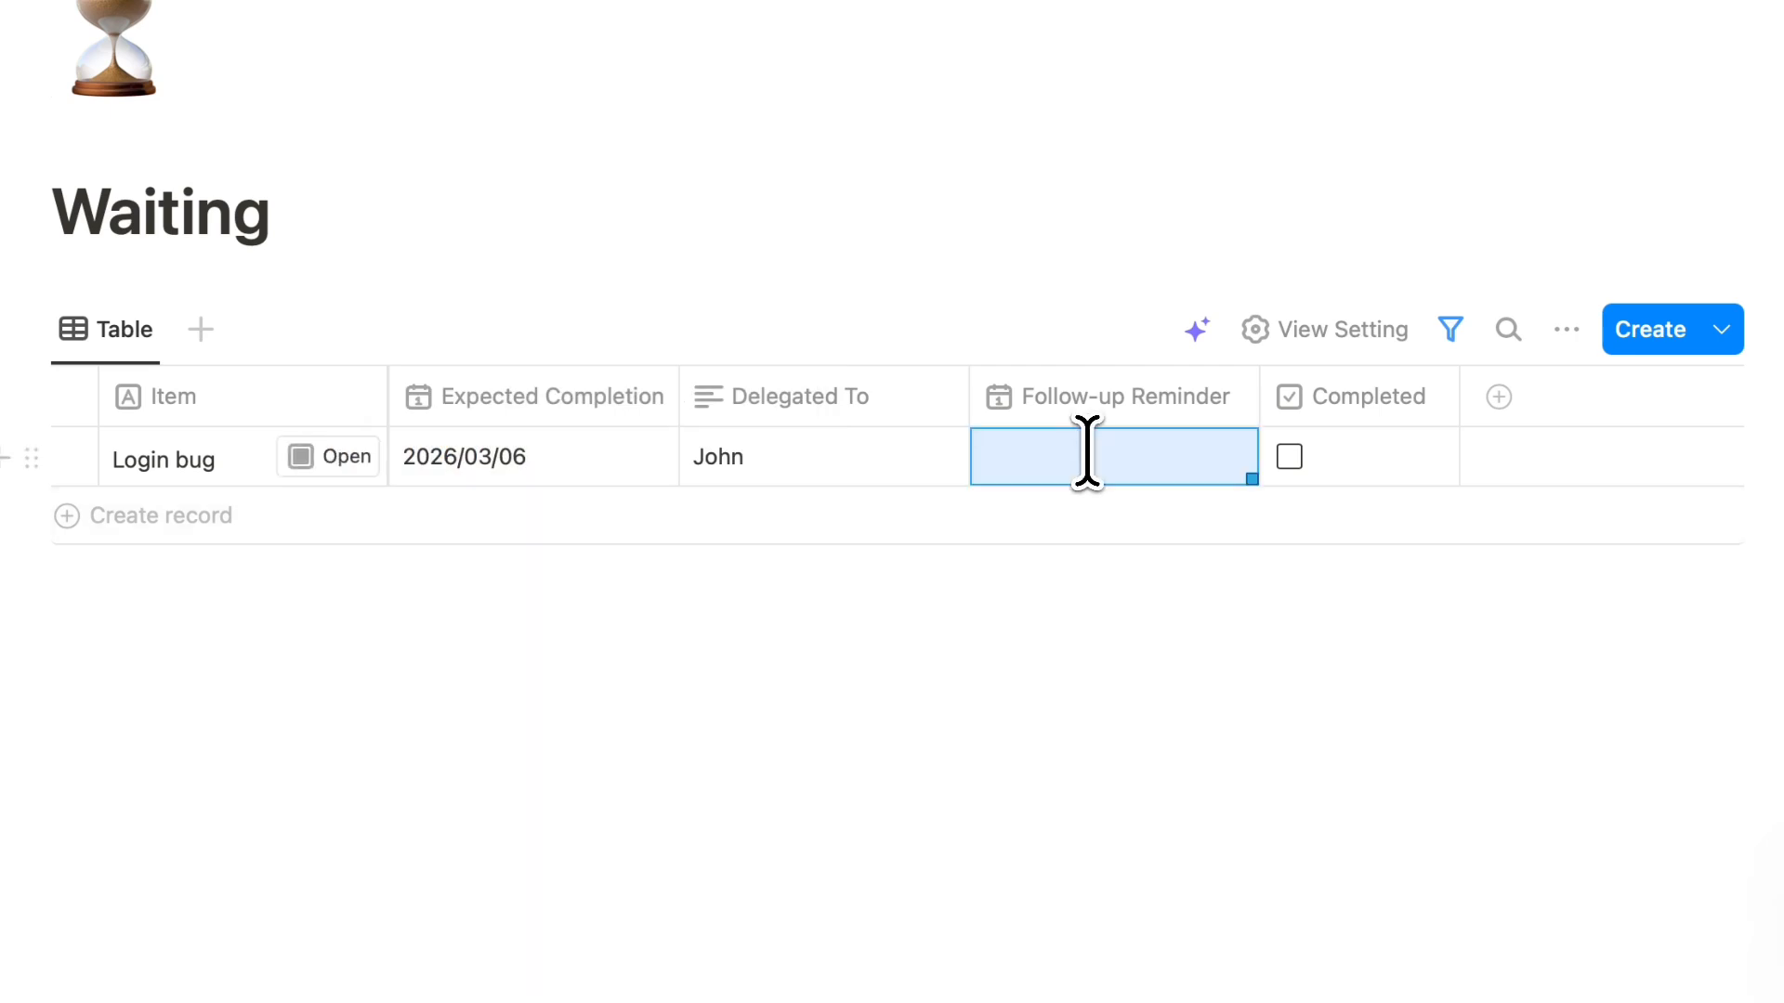
{"action": "left_click", "coordinate": [1085, 454]}
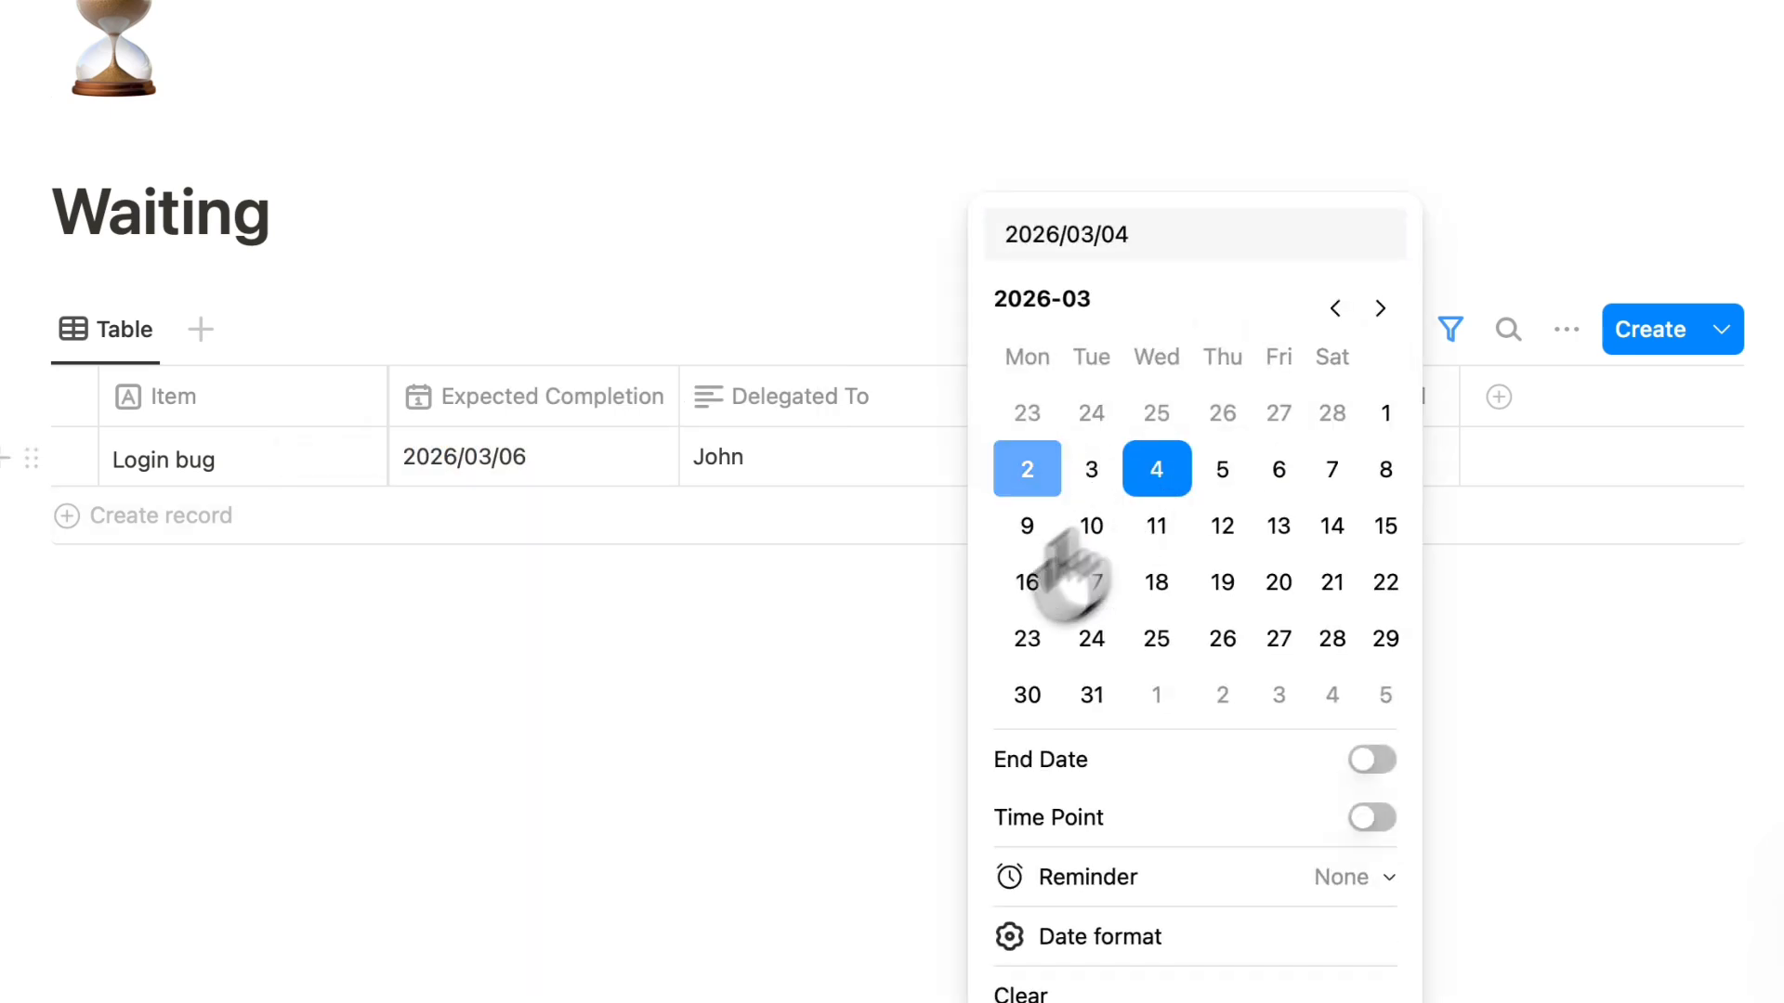
{"action": "left_click", "coordinate": [868, 698]}
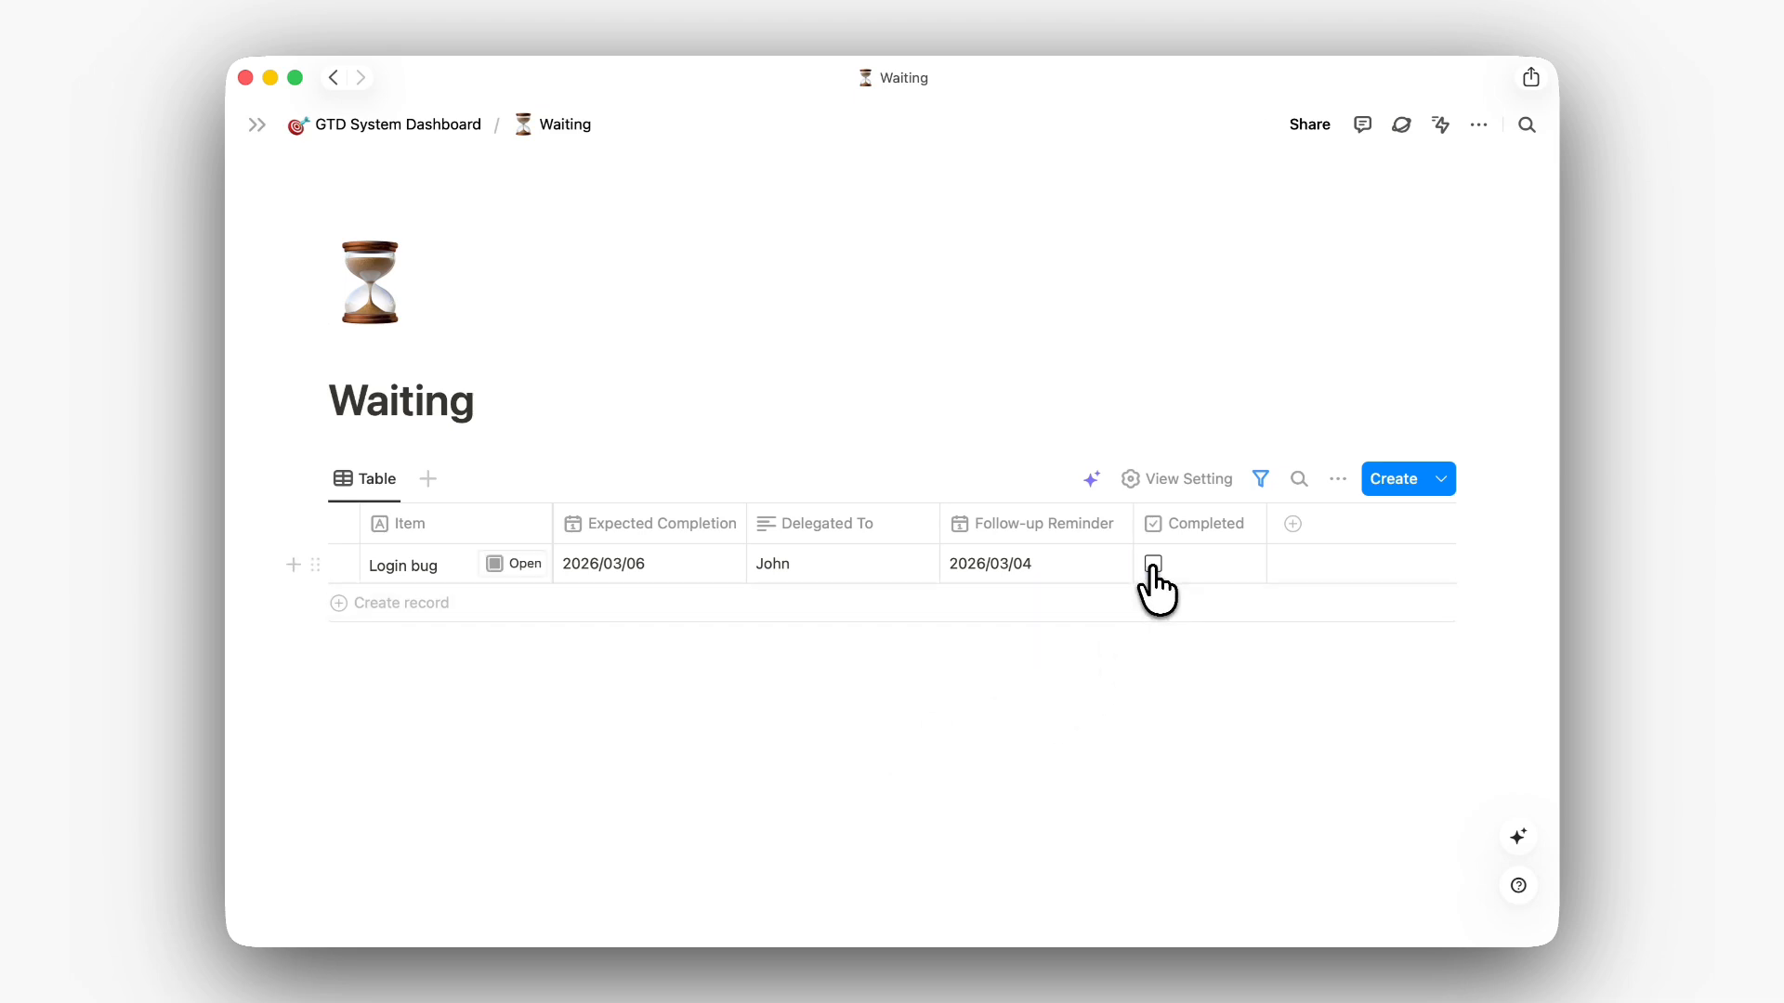
Delete the completed "Login bug" record from the Waiting table
{"action": "left_click", "coordinate": [306, 562]}
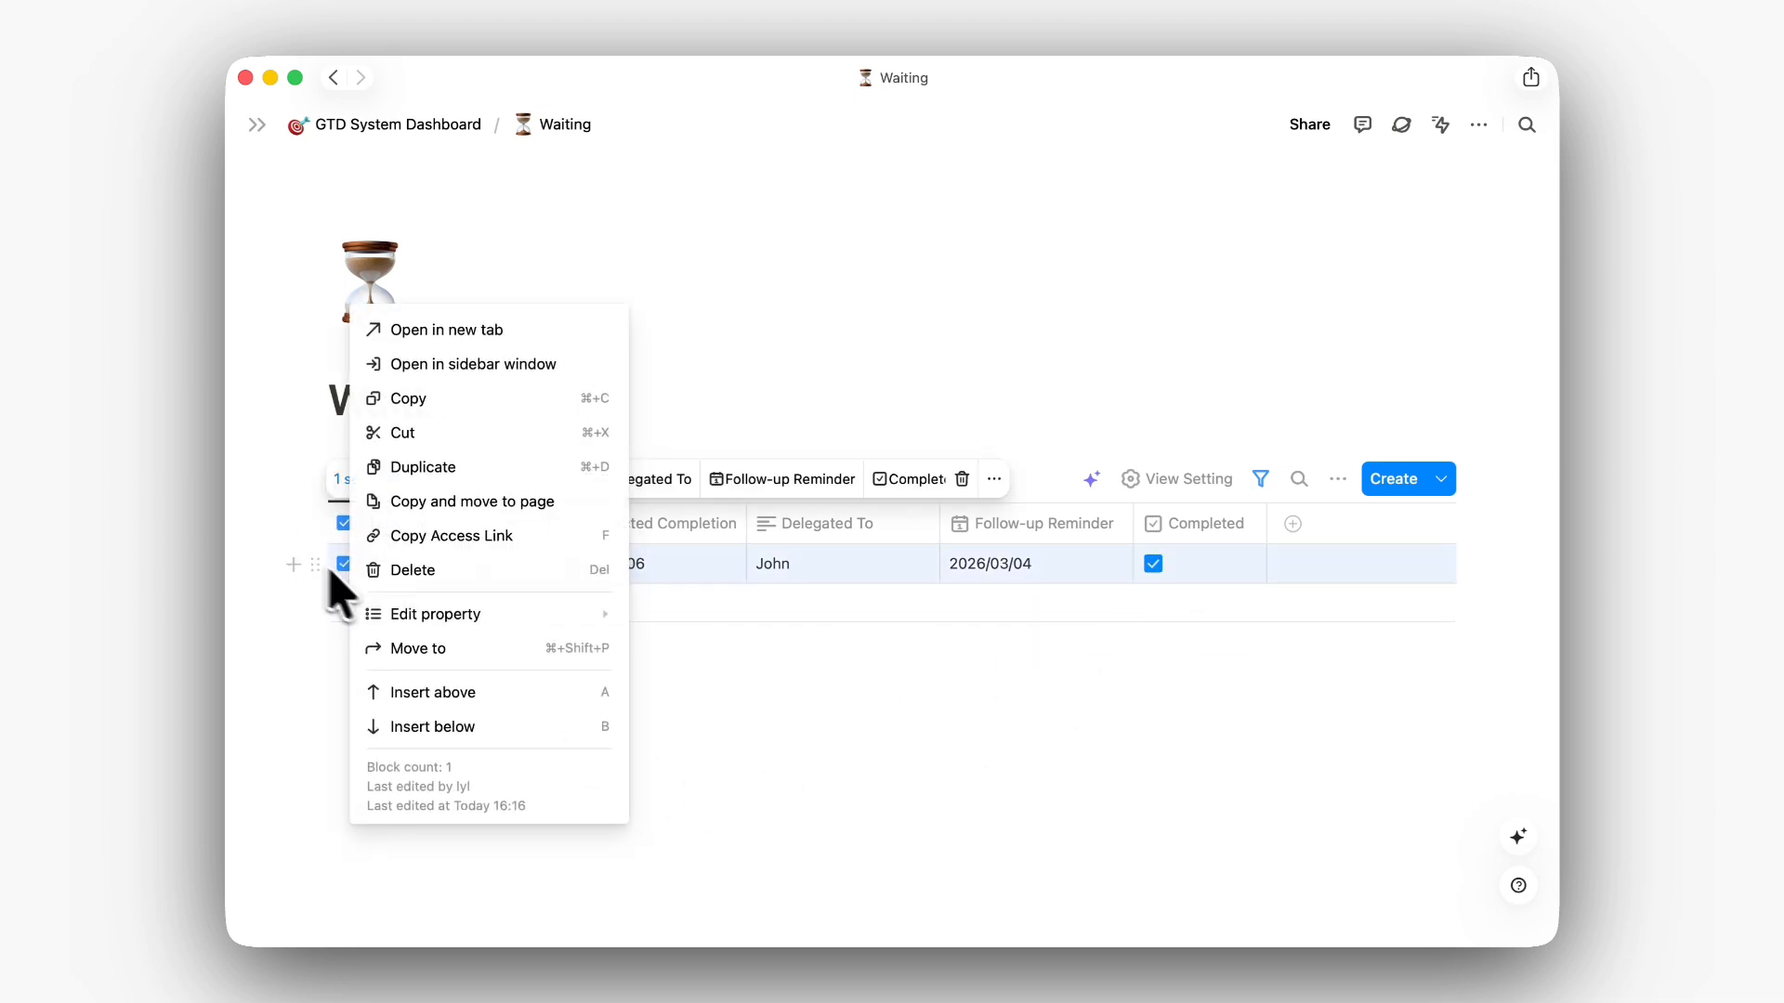
{"action": "left_click", "coordinate": [466, 591]}
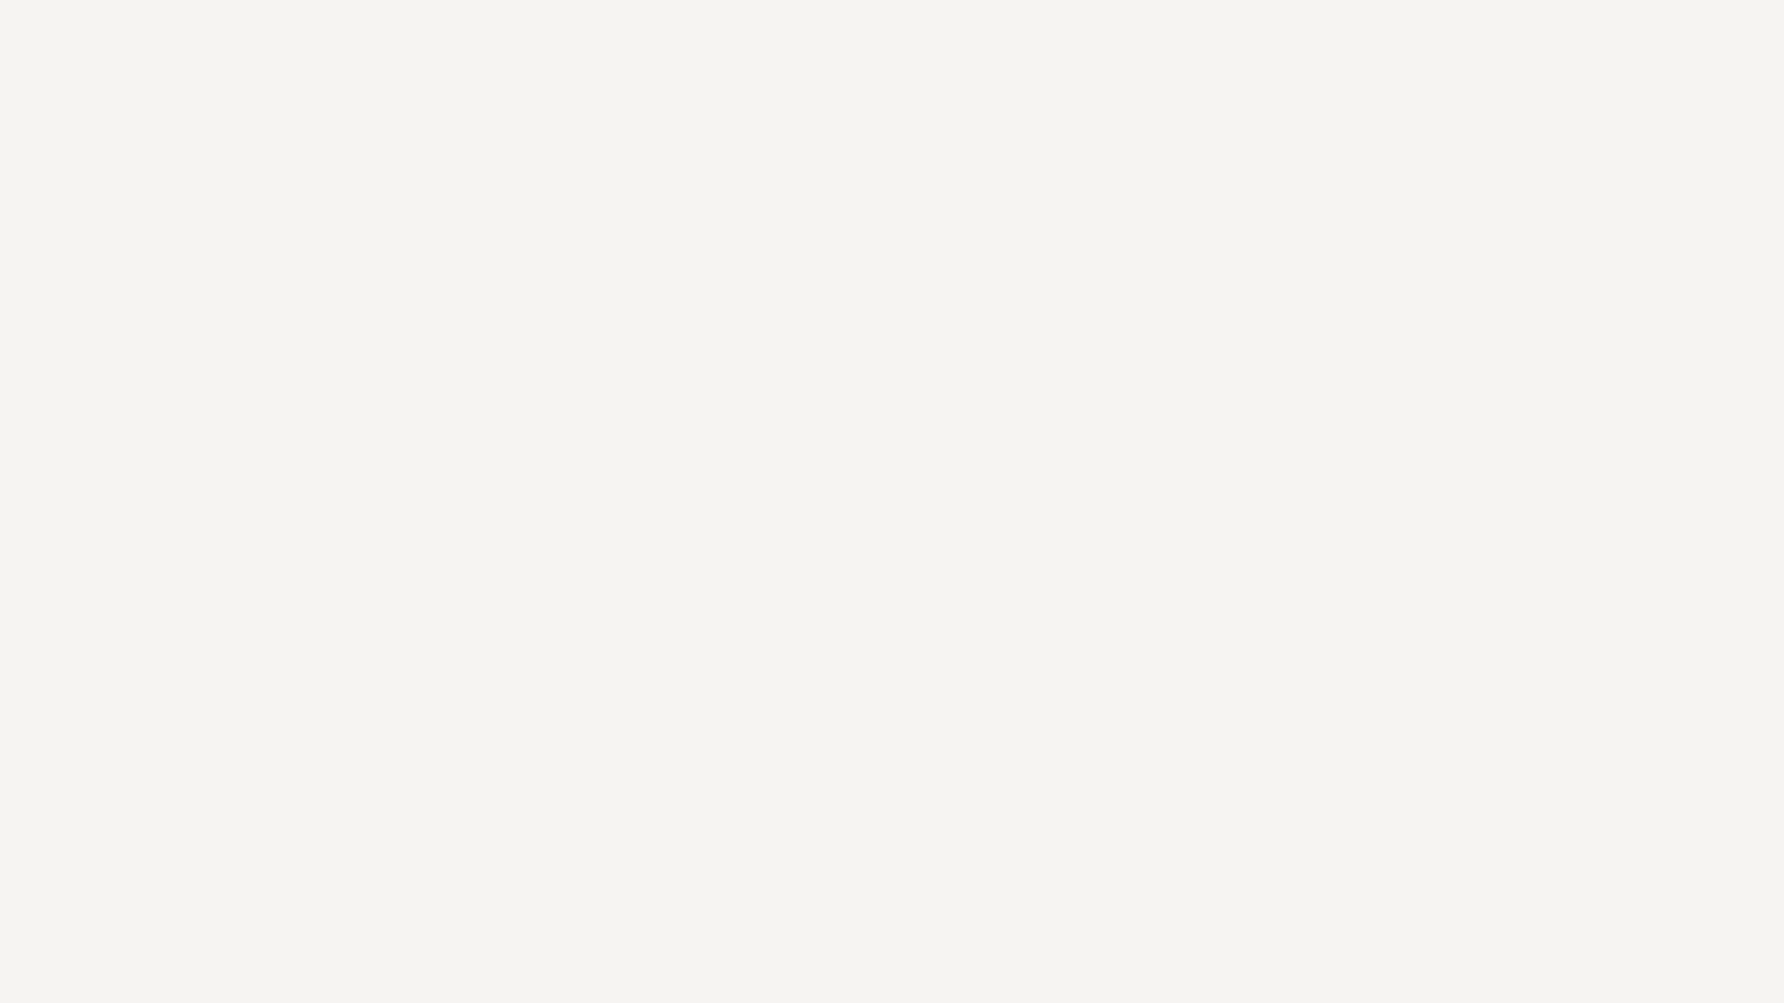